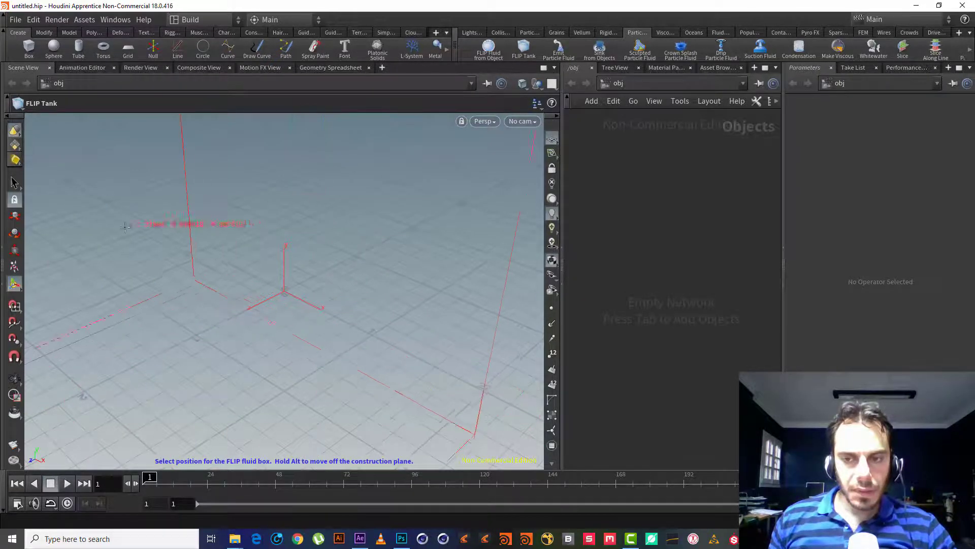
# Try placing a FLIP tank in the empty scene and undo it.
pyautogui.click(14, 266)
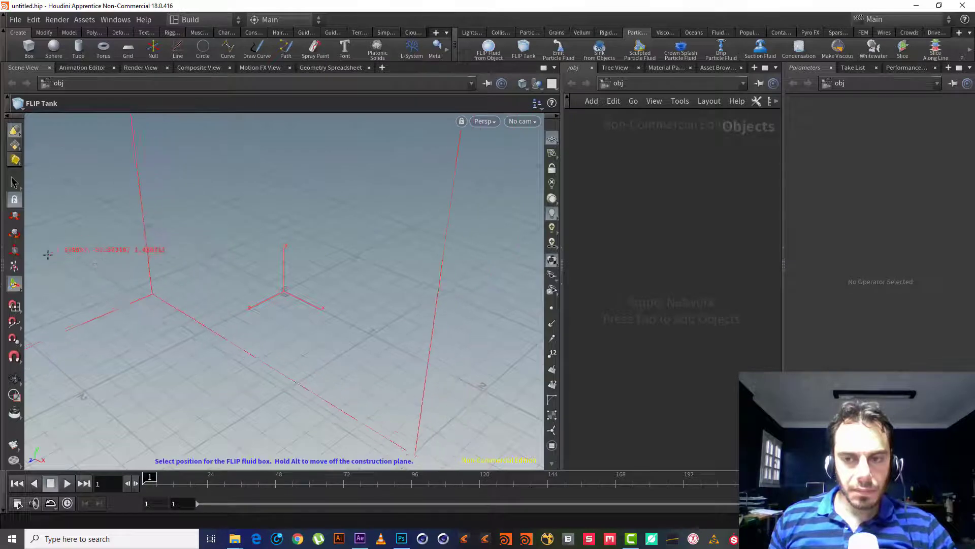
pyautogui.press('Return')
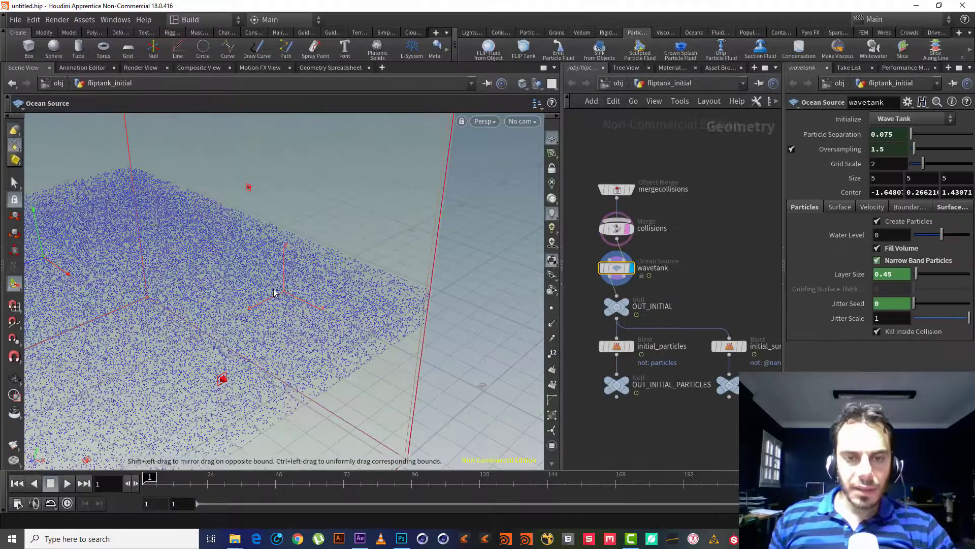
pyautogui.keyDown('alt'); pyautogui.moveTo(309, 298); pyautogui.dragTo(156, 343, button='right'); pyautogui.keyUp('alt')
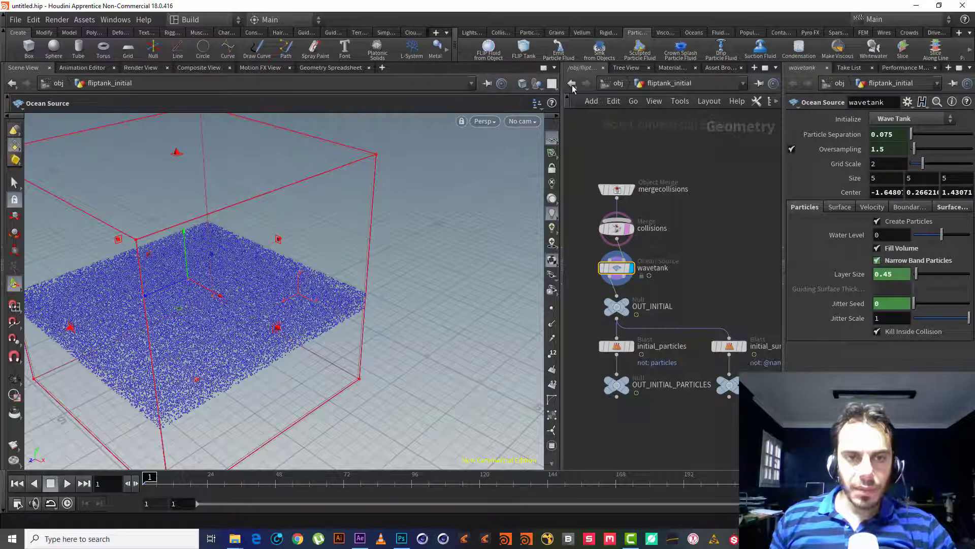
pyautogui.hotkey('ctrl', 'z')
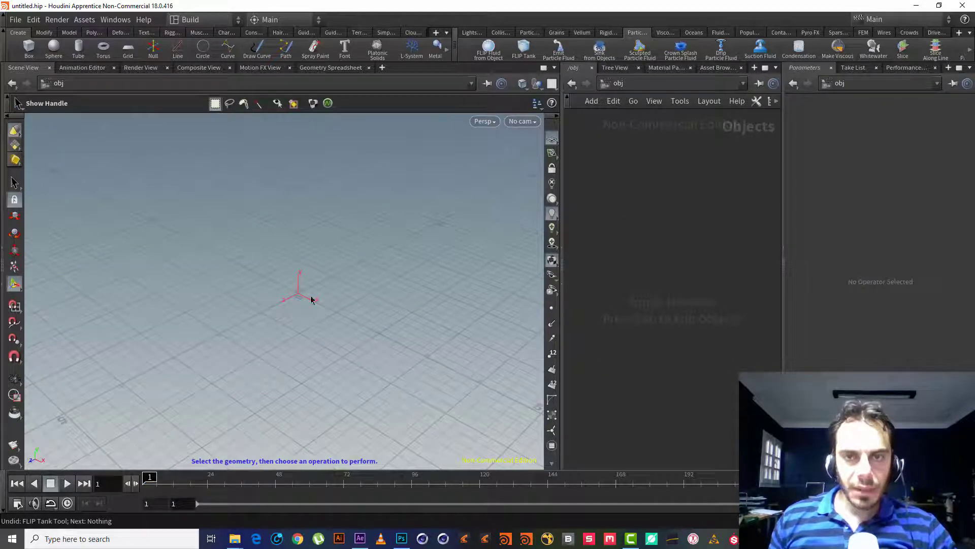
pyautogui.keyDown('alt'); pyautogui.moveTo(264, 295); pyautogui.dragTo(373, 247, button='right'); pyautogui.keyUp('alt')
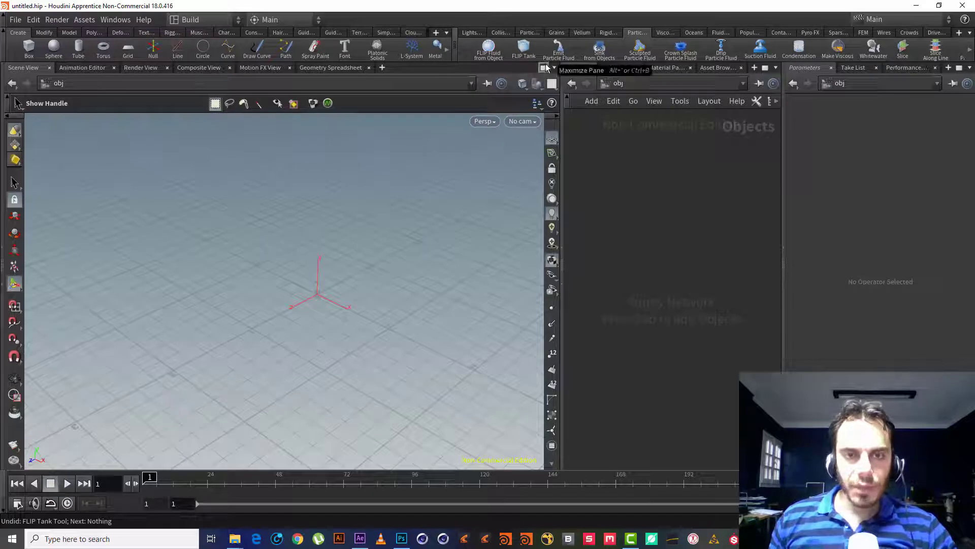
pyautogui.click(524, 47)
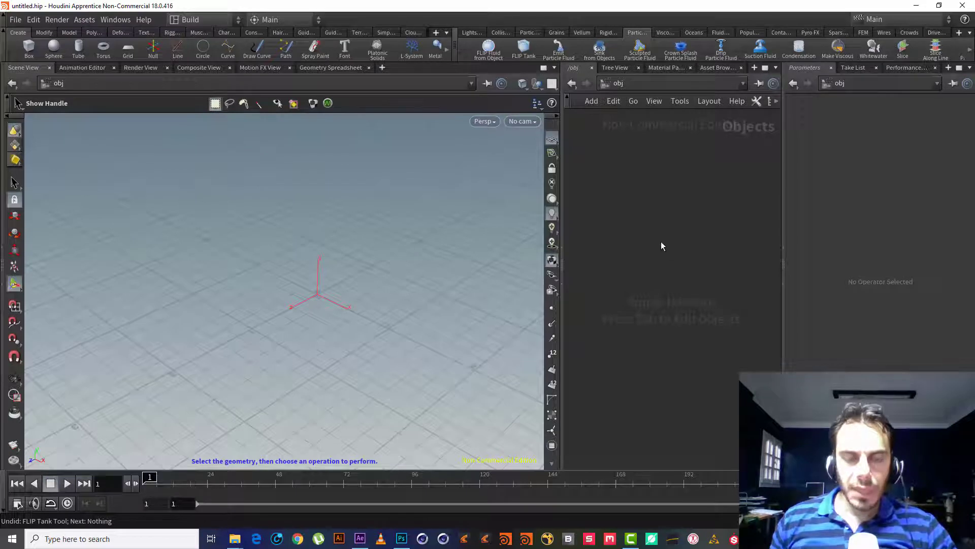
# Add a Rubber Toy test geometry object to the scene.
pyautogui.press('Tab')
pyautogui.write('test')
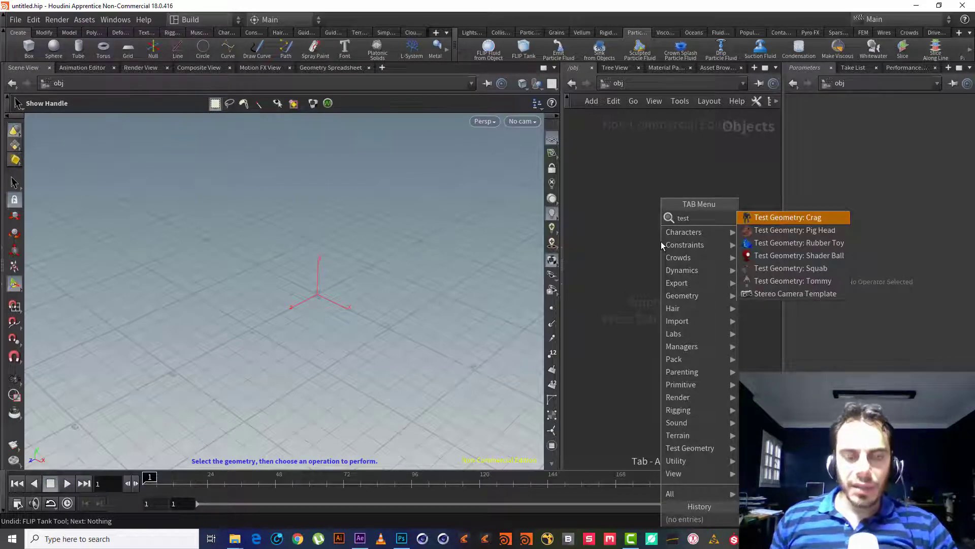
pyautogui.press('Down')
pyautogui.press('Down')
pyautogui.press('Return')
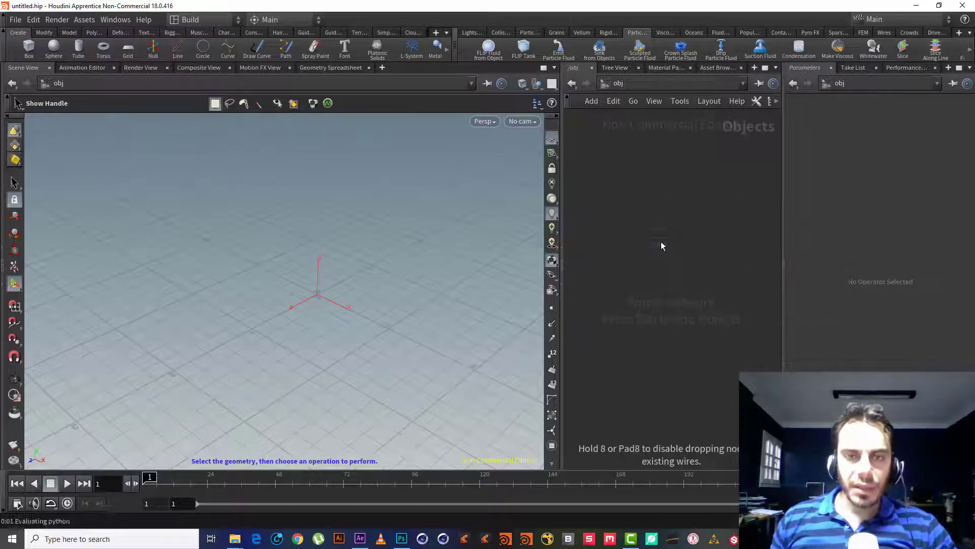
pyautogui.click(661, 242)
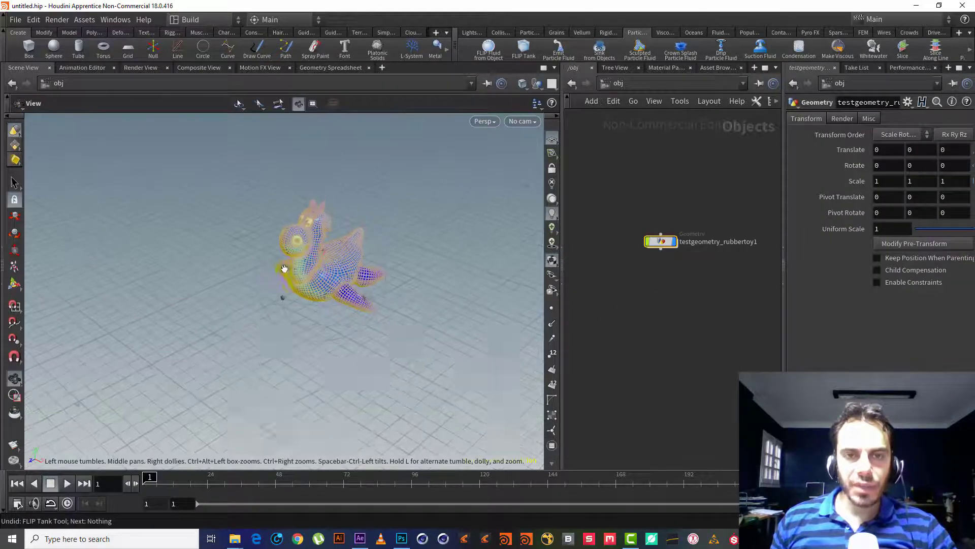
# Inside the rubber toy object, append a Transform node after the test geometry and display its result.
pyautogui.doubleClick(660, 242)
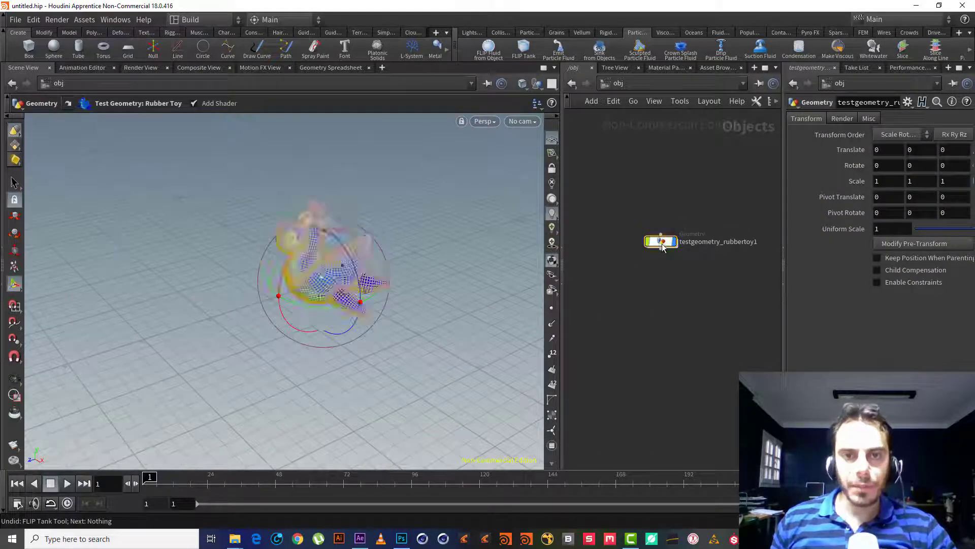
pyautogui.click(667, 300)
pyautogui.press('Tab')
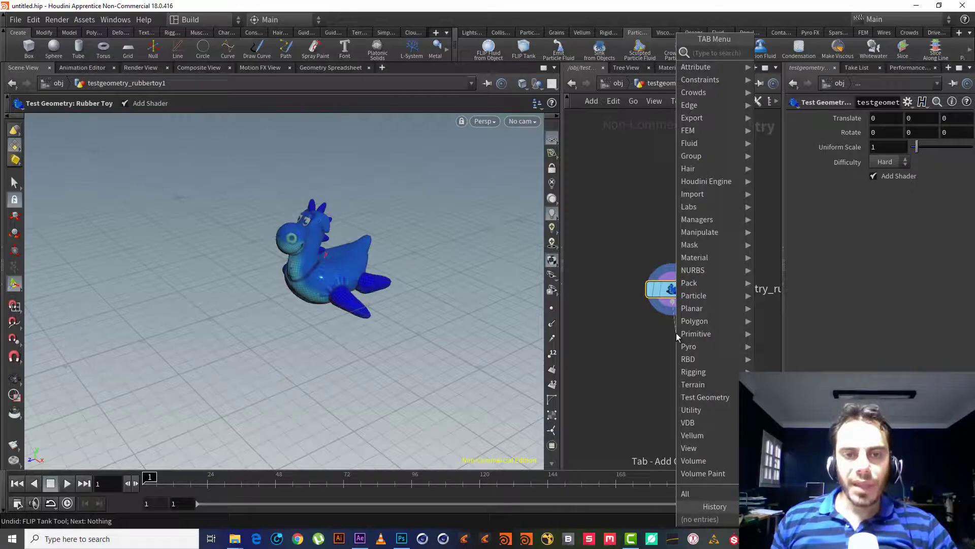
pyautogui.write('tran')
pyautogui.press('Return')
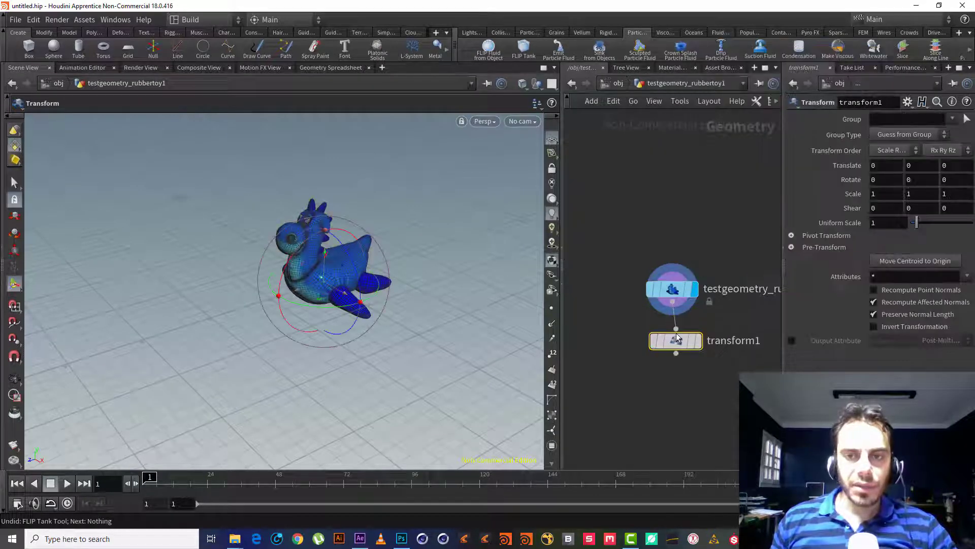
pyautogui.moveTo(695, 341)
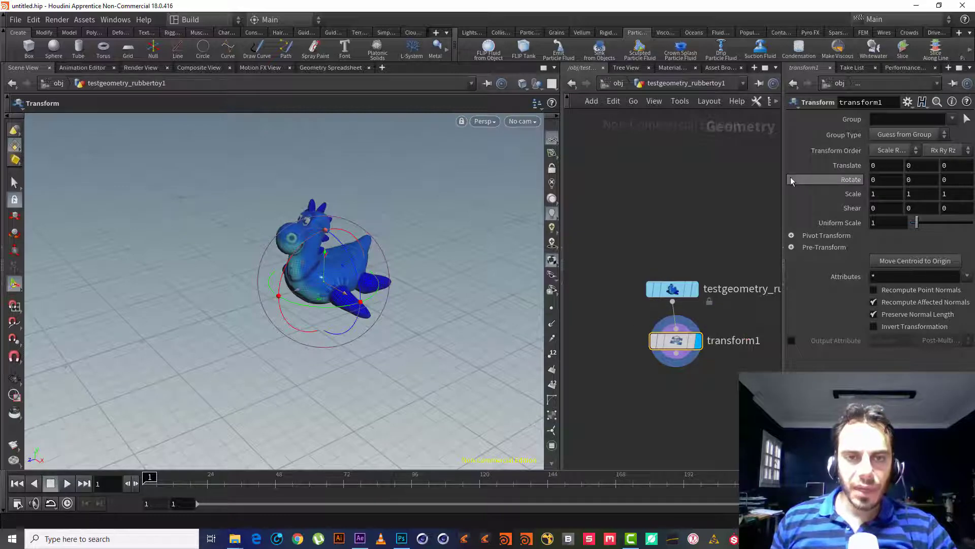
# Keyframe the Transform node's Z translation at 0 on frame 1 and at 3 on frame 50.
pyautogui.click(946, 165)
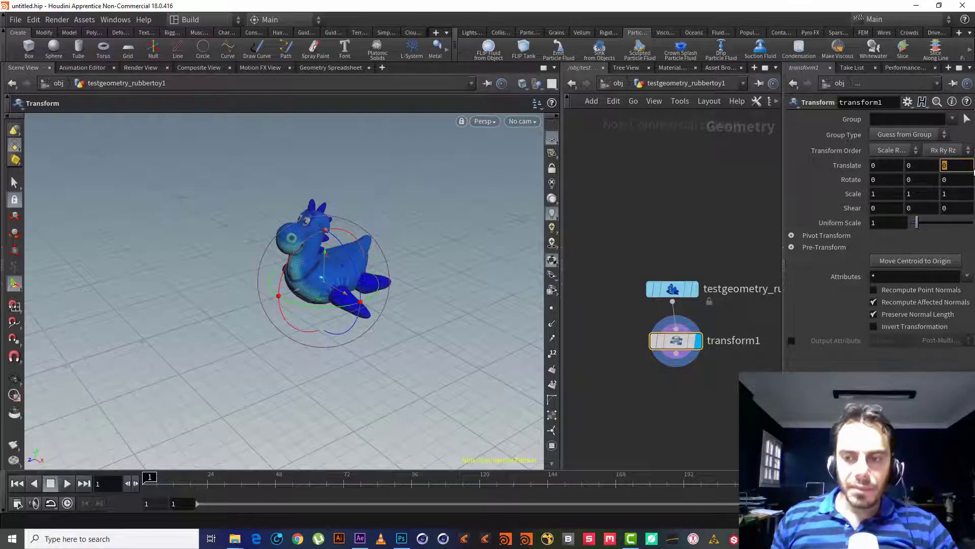
pyautogui.keyDown('alt'); pyautogui.click(952, 166); pyautogui.keyUp('alt')
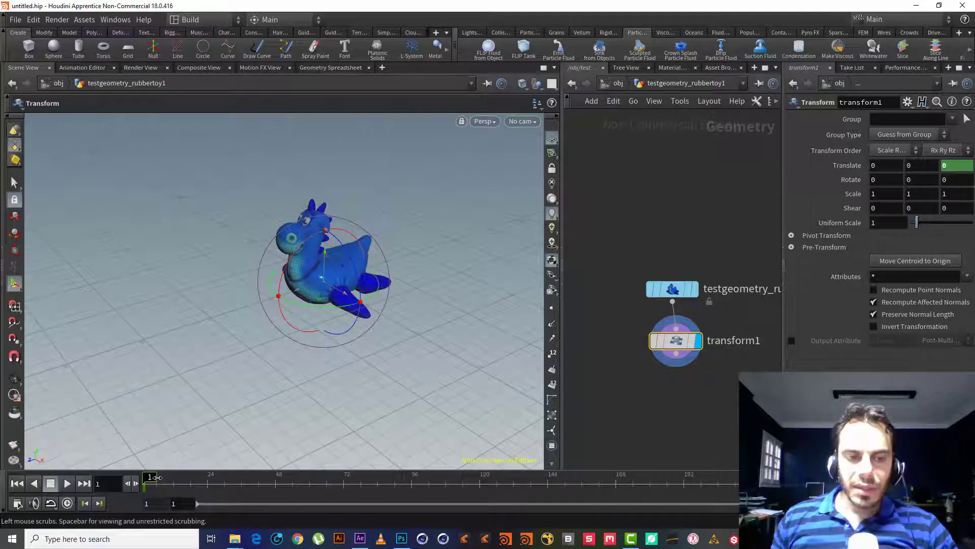
pyautogui.moveTo(156, 477); pyautogui.dragTo(295, 479)
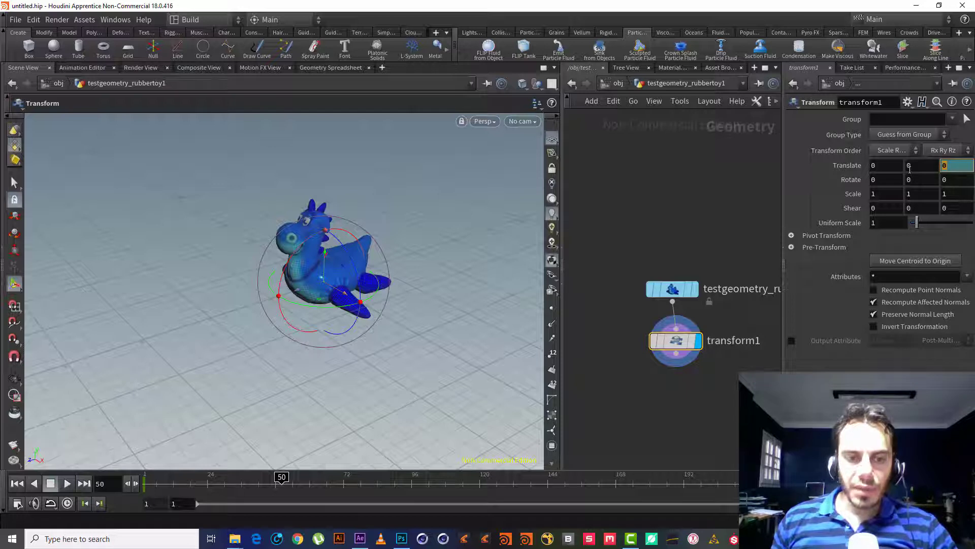
pyautogui.write('3')
pyautogui.press('Return')
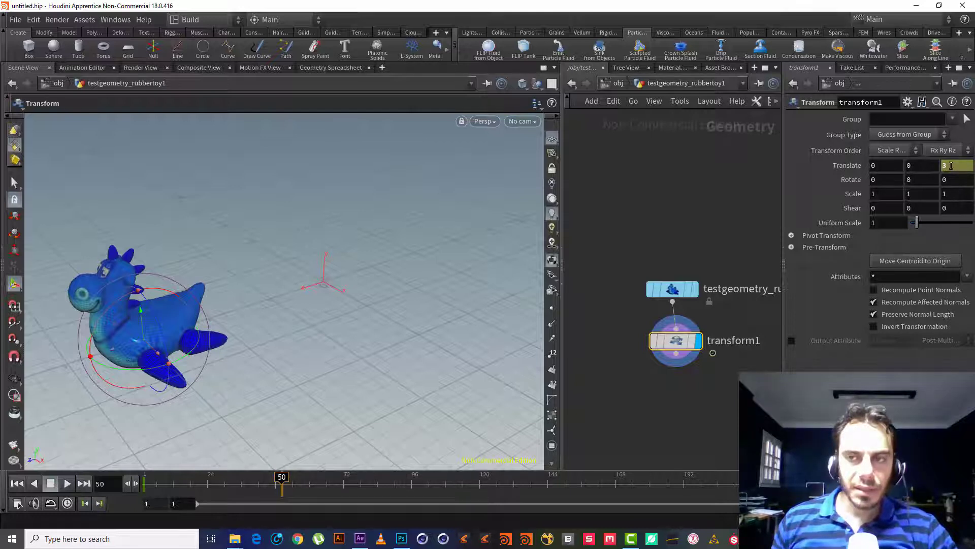
pyautogui.keyDown('alt'); pyautogui.click(951, 166); pyautogui.keyUp('alt')
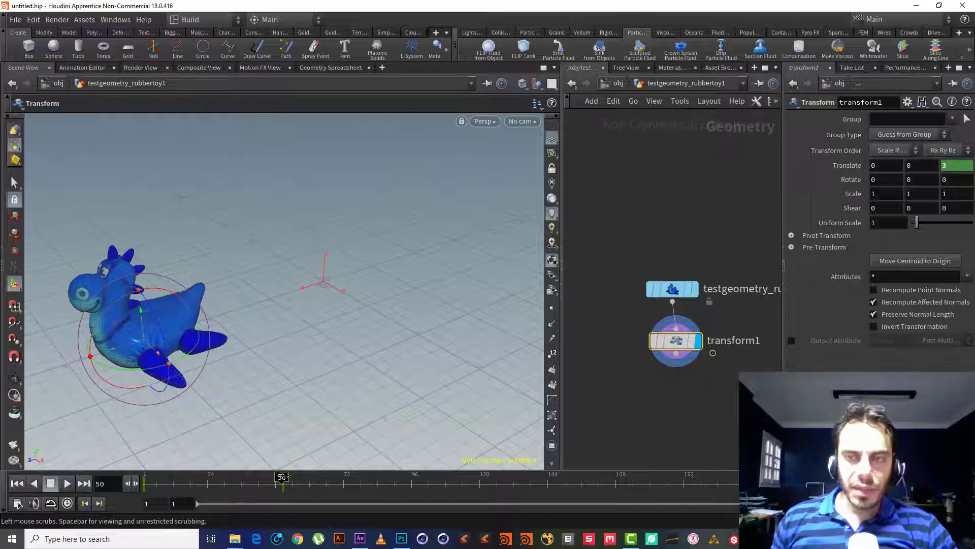
# Return to frame 1 and play back the toy's movement.
pyautogui.moveTo(283, 476); pyautogui.dragTo(115, 474)
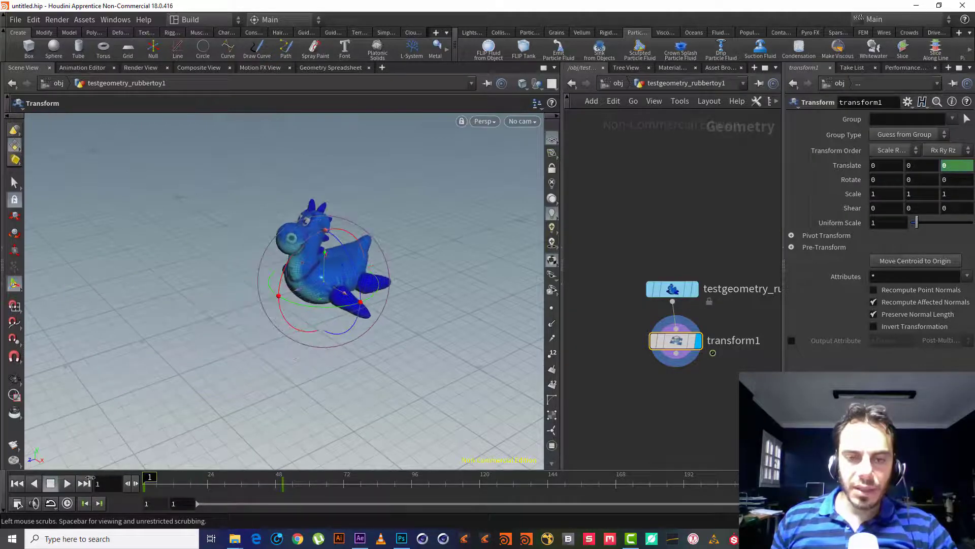
pyautogui.click(65, 484)
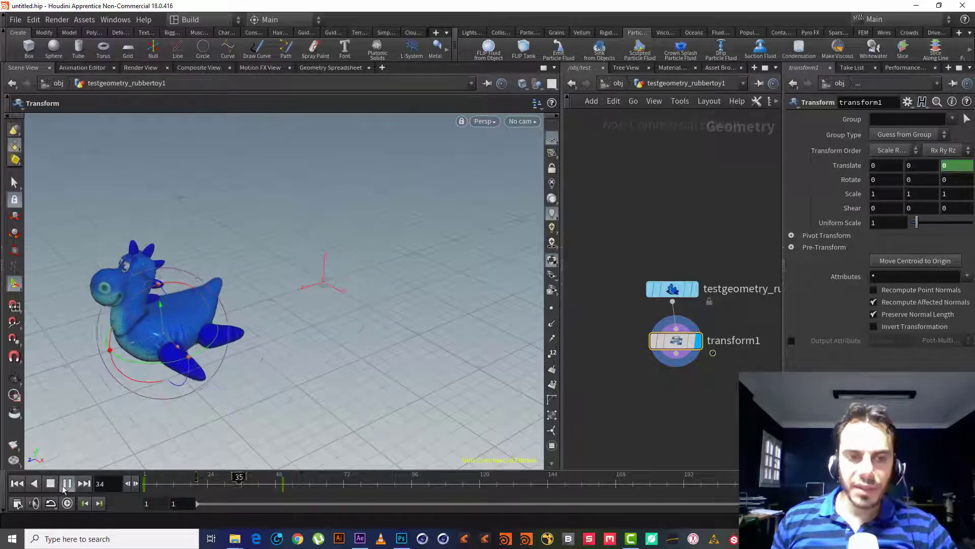
pyautogui.click(51, 485)
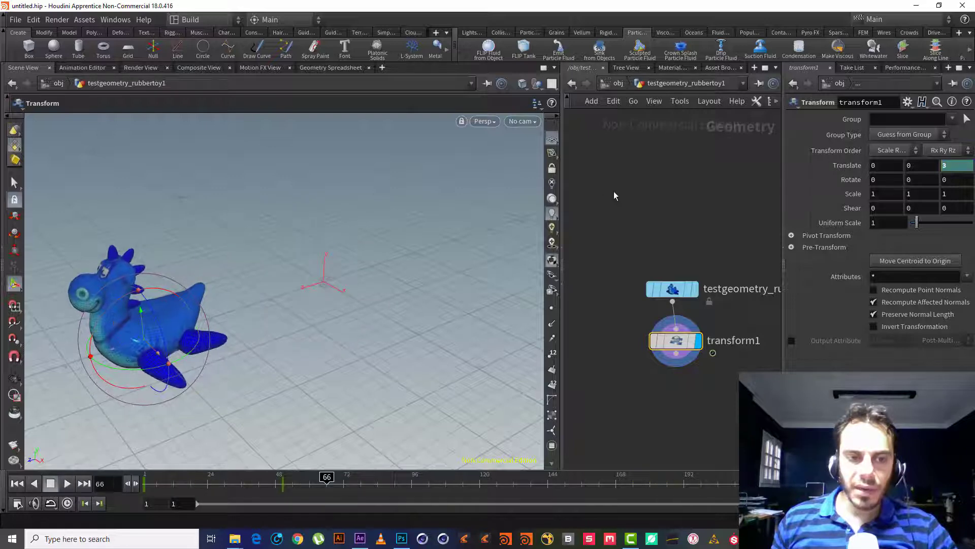
# Open the Translate Z channel in the Animation Editor and examine its curve between frames 1 and 50.
pyautogui.keyDown('shift'); pyautogui.click(956, 166); pyautogui.keyUp('shift')
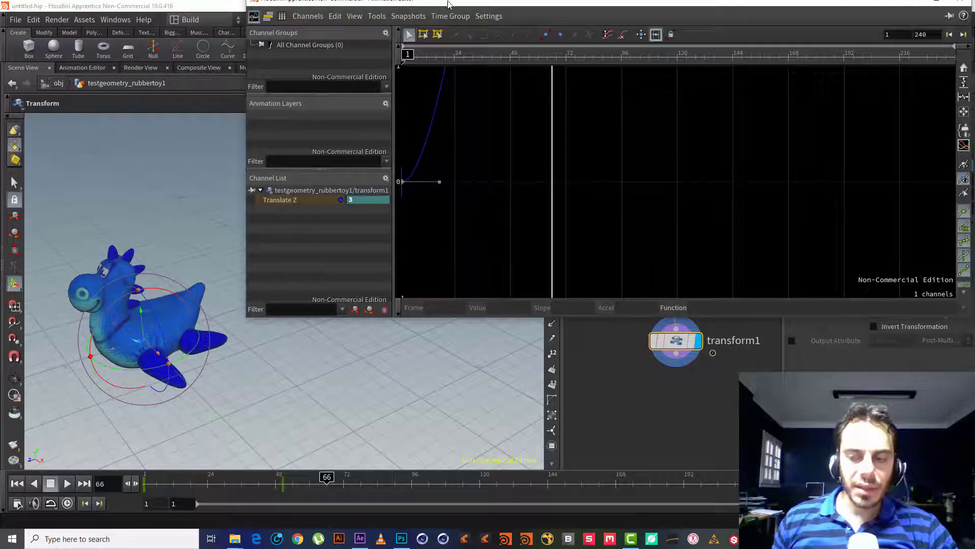
pyautogui.moveTo(448, 4); pyautogui.dragTo(403, 58)
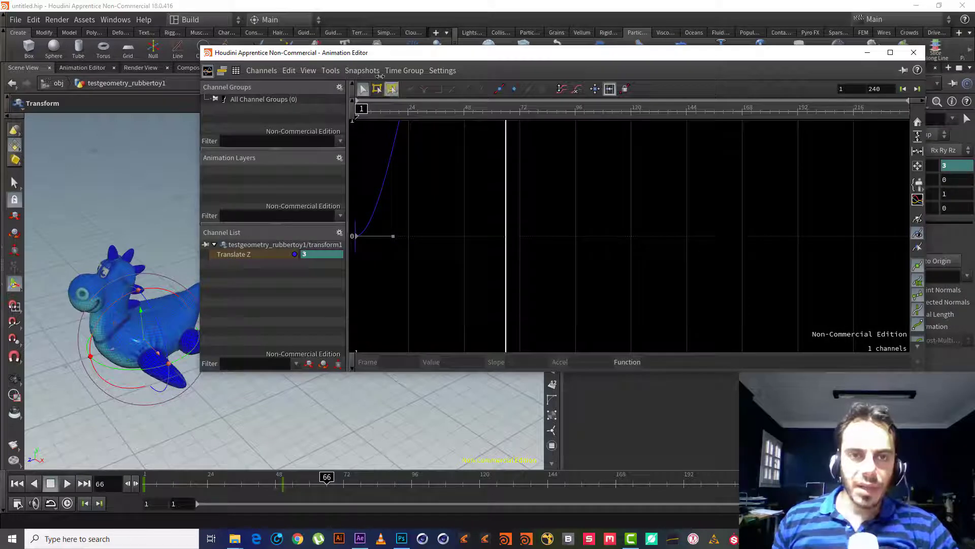
pyautogui.moveTo(471, 182); pyautogui.dragTo(573, 264, button='middle')
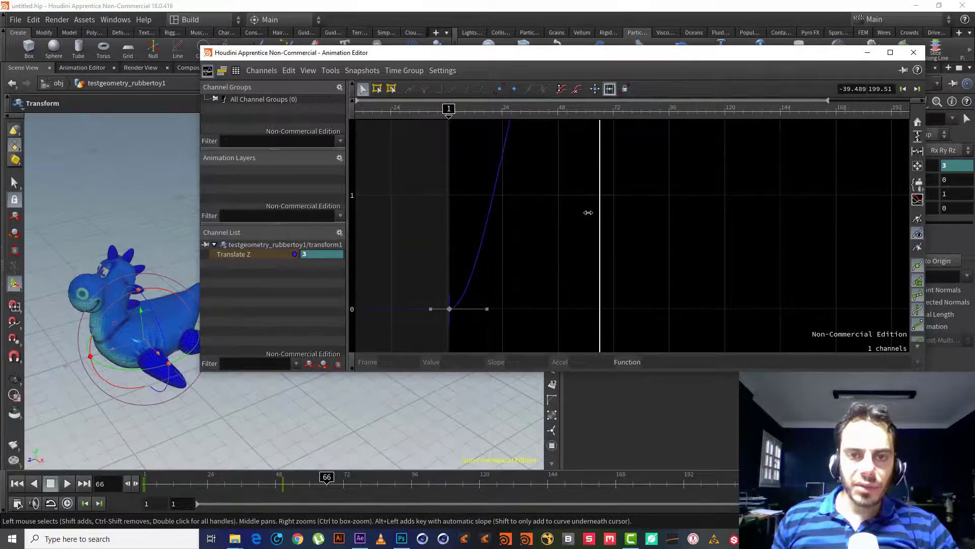
pyautogui.moveTo(587, 211); pyautogui.dragTo(719, 366, button='right')
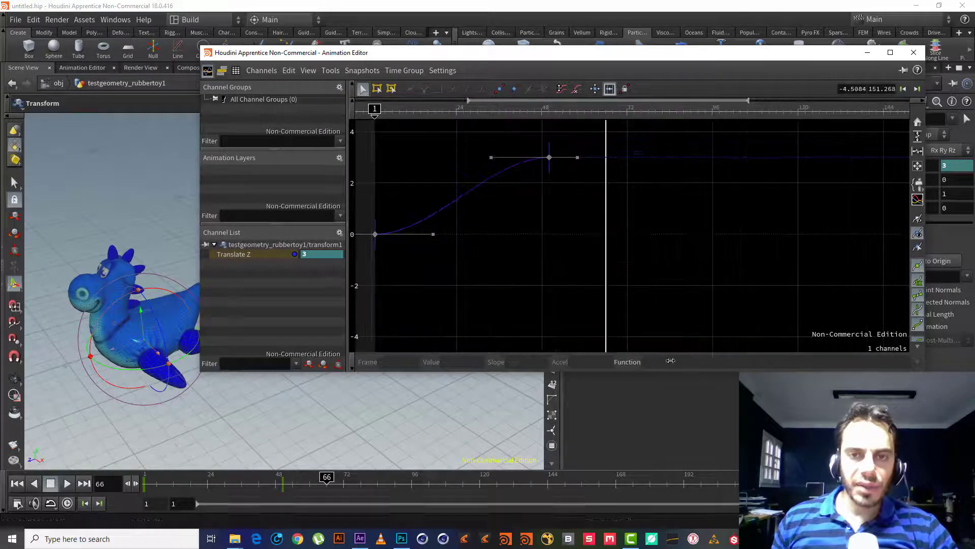
pyautogui.moveTo(518, 285); pyautogui.dragTo(534, 284, button='middle')
pyautogui.moveTo(581, 111); pyautogui.dragTo(406, 126)
pyautogui.moveTo(477, 52); pyautogui.dragTo(603, 87)
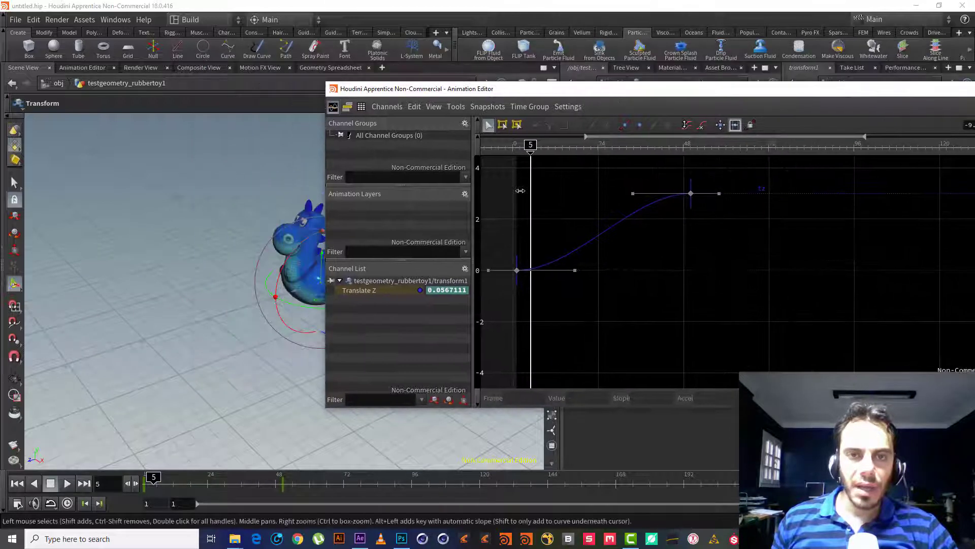
pyautogui.moveTo(530, 153); pyautogui.dragTo(690, 176)
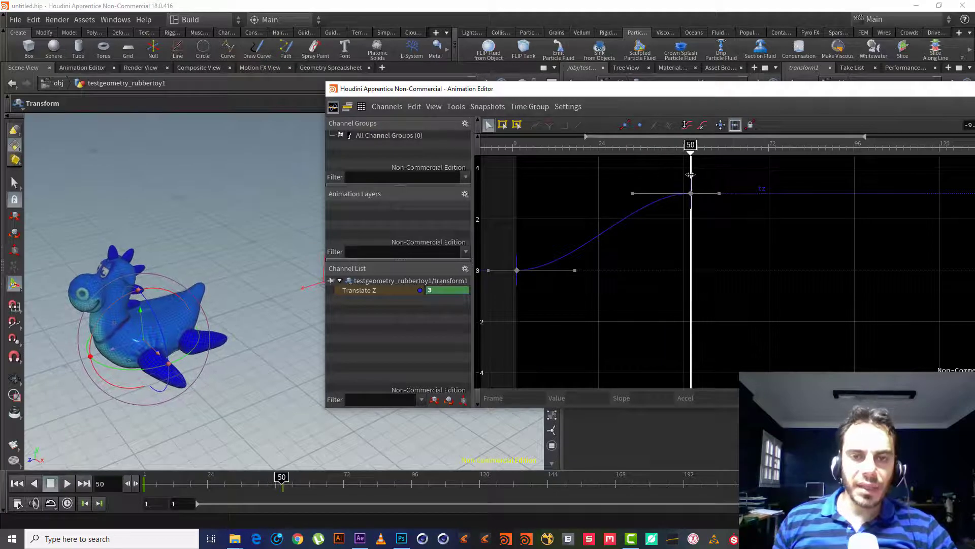
# Make the Translate Z curve straight between its two keyframes, check the motion and close the Animation Editor.
pyautogui.moveTo(779, 348); pyautogui.dragTo(486, 178)
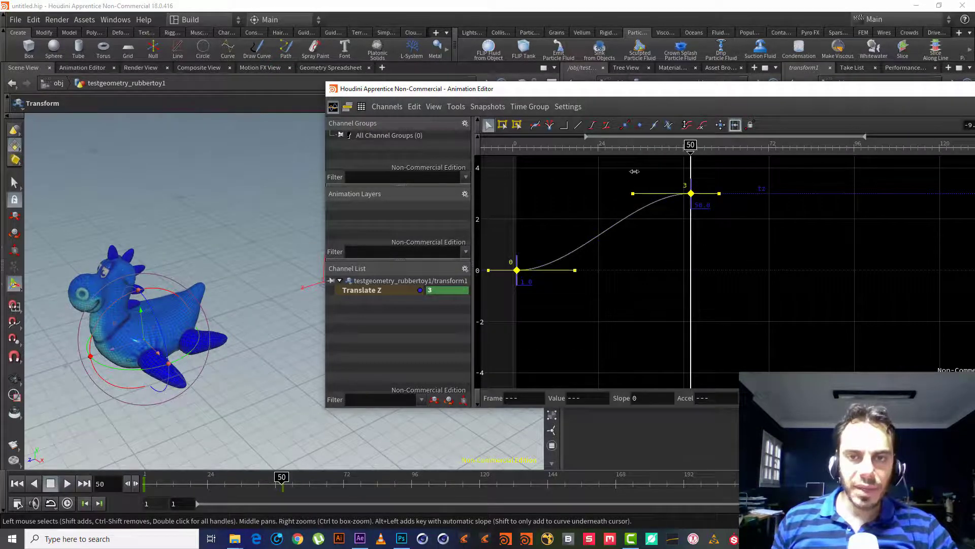
pyautogui.click(578, 126)
pyautogui.moveTo(604, 146); pyautogui.dragTo(676, 153)
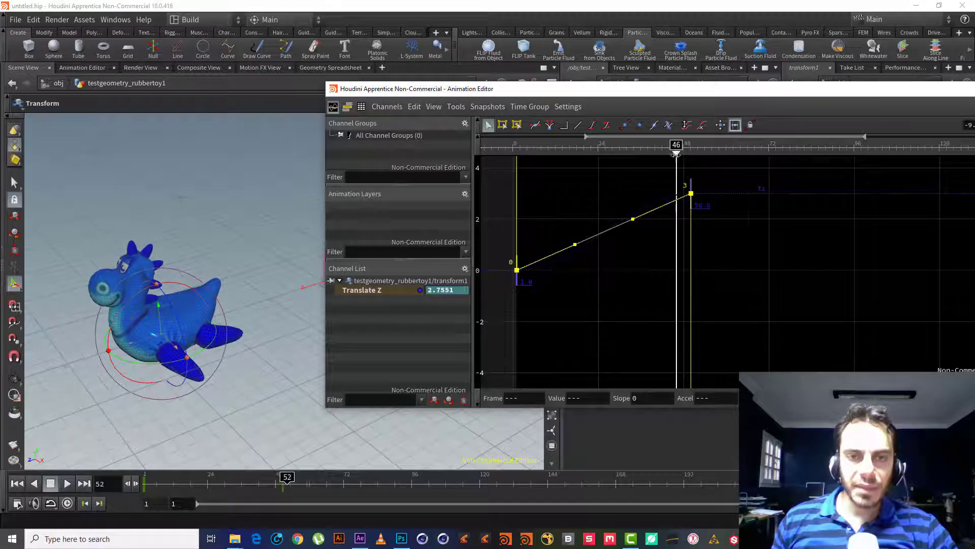
pyautogui.moveTo(848, 92); pyautogui.dragTo(646, 95)
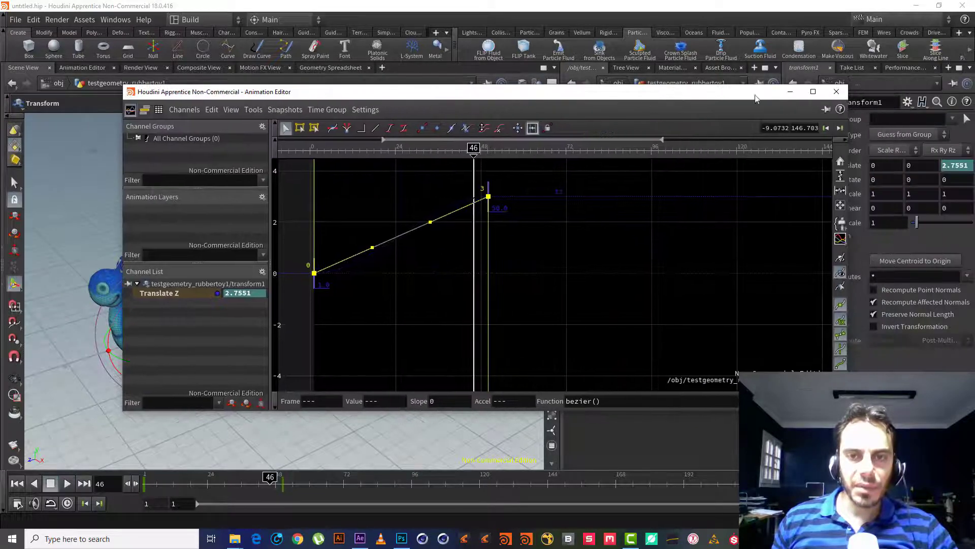
pyautogui.click(837, 93)
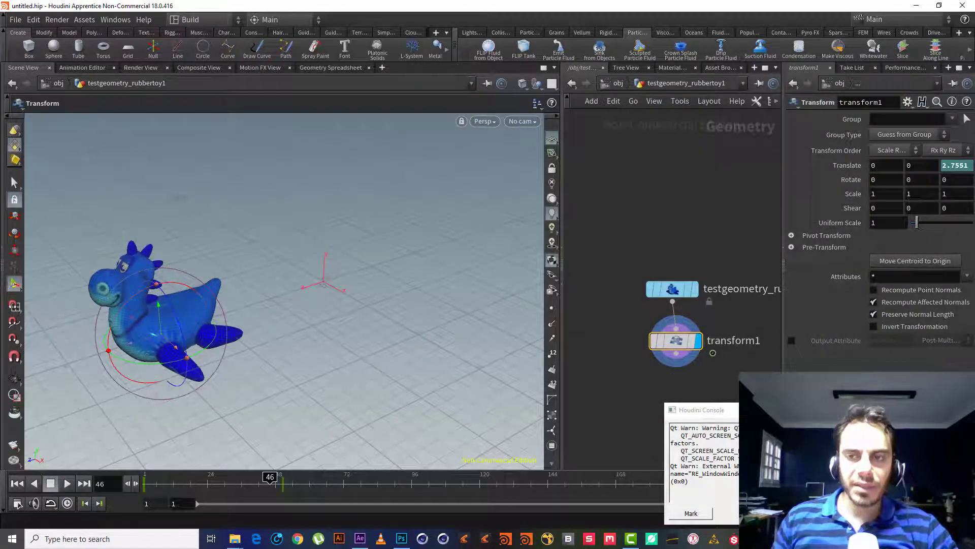
pyautogui.click(950, 410)
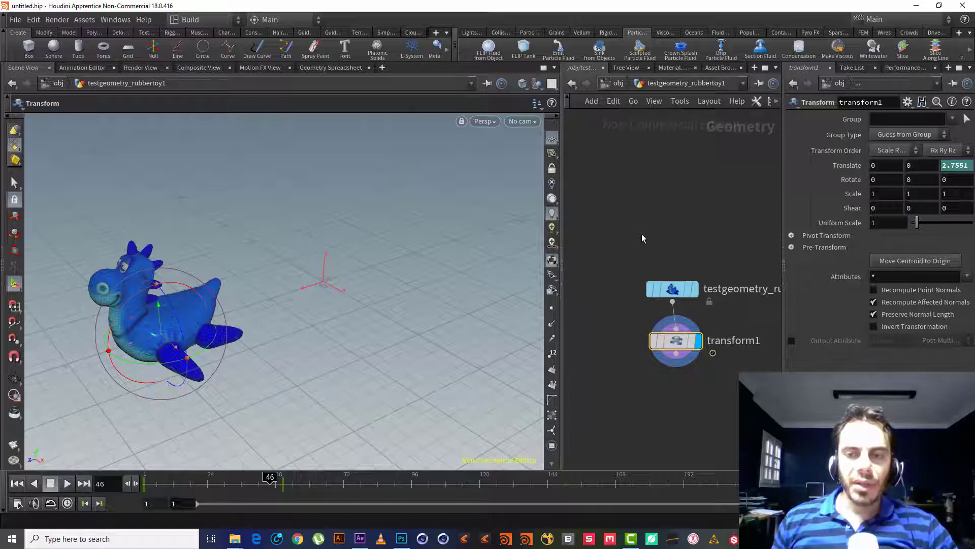
# Go back to the object level, rewind to frame 1 and select the rubber toy object.
pyautogui.click(571, 82)
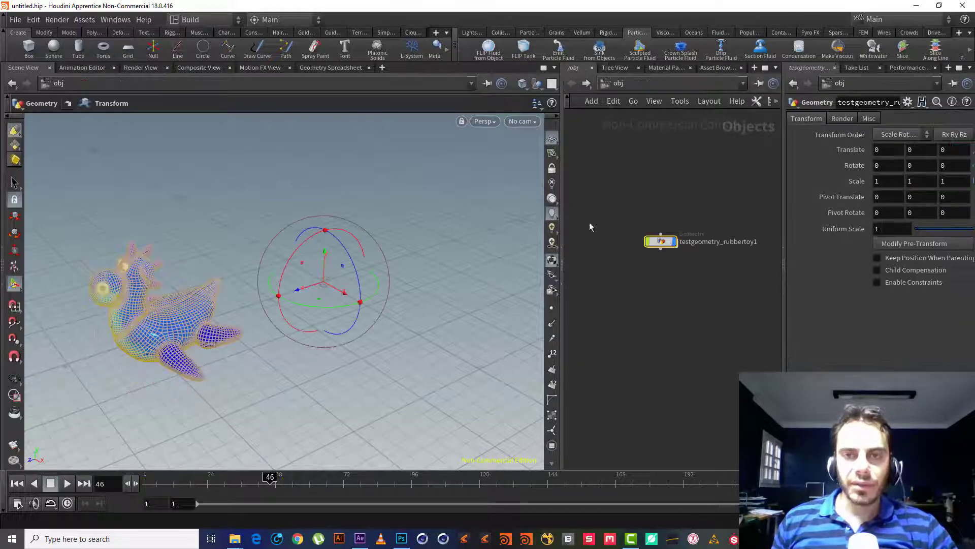
pyautogui.click(649, 283)
pyautogui.moveTo(169, 495); pyautogui.dragTo(95, 491)
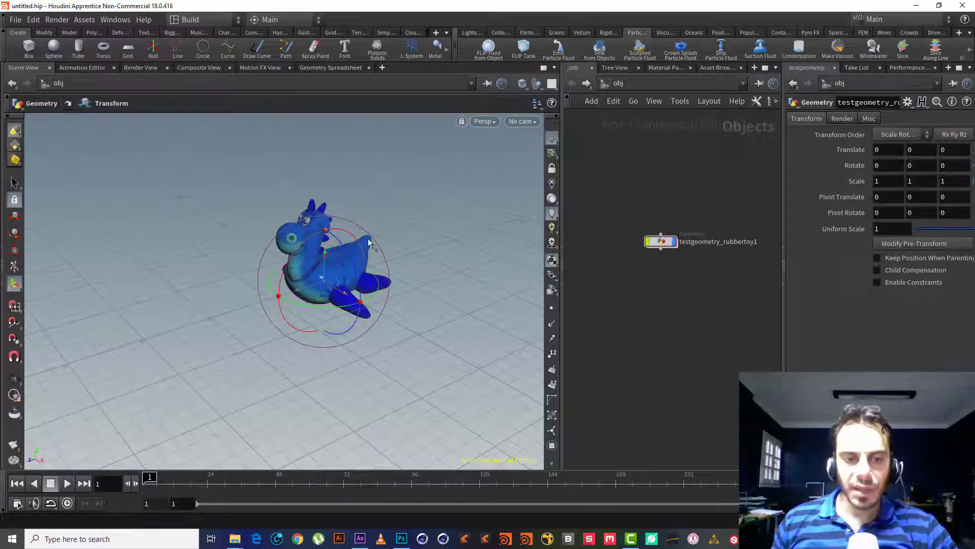
pyautogui.moveTo(651, 196); pyautogui.dragTo(720, 317)
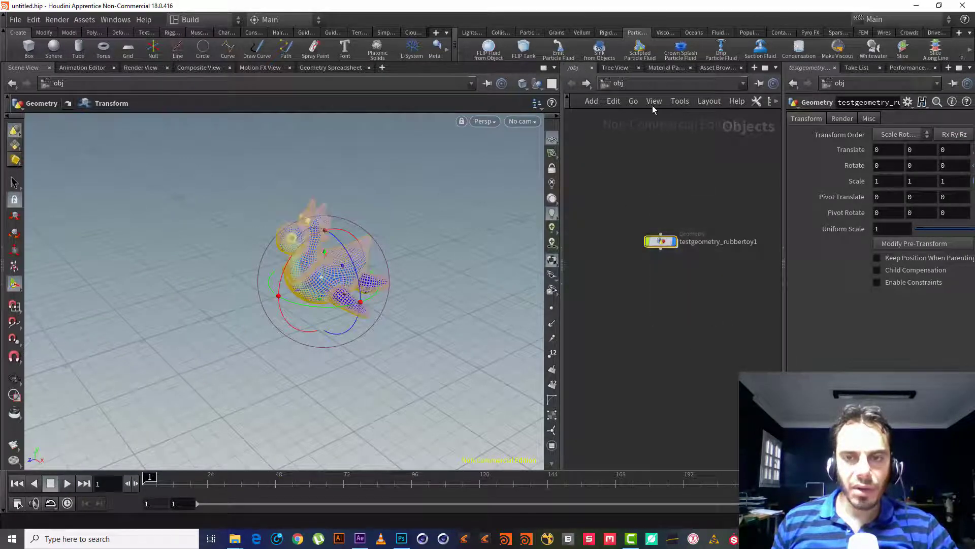
# Create a FLIP tank centred at the origin around the rubber toy and check the toy's motion up to frame 38.
pyautogui.click(521, 48)
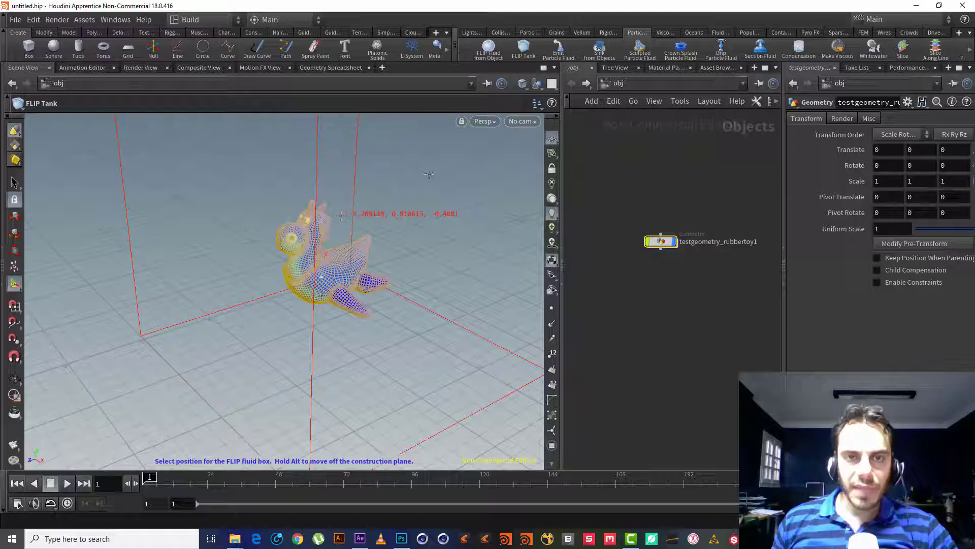
pyautogui.click(523, 48)
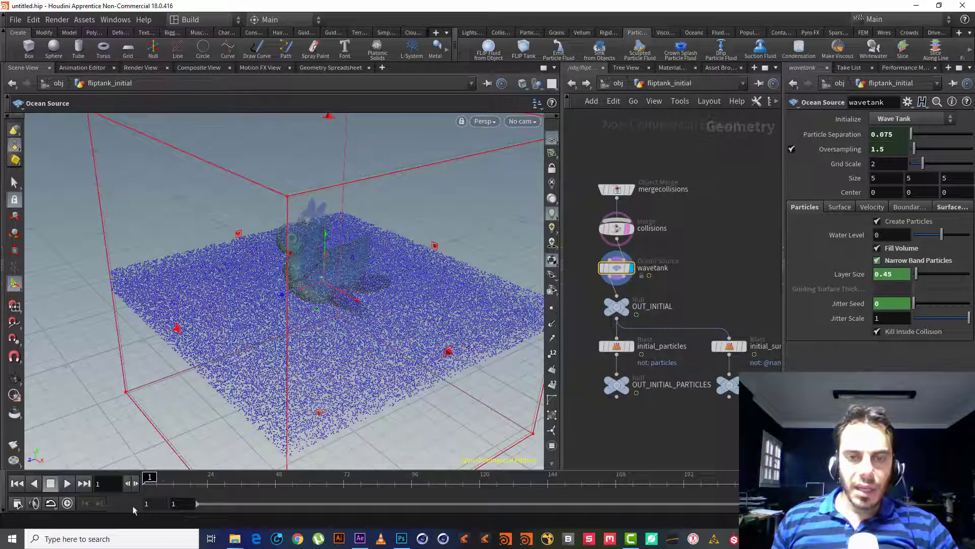
pyautogui.moveTo(170, 477); pyautogui.dragTo(197, 483)
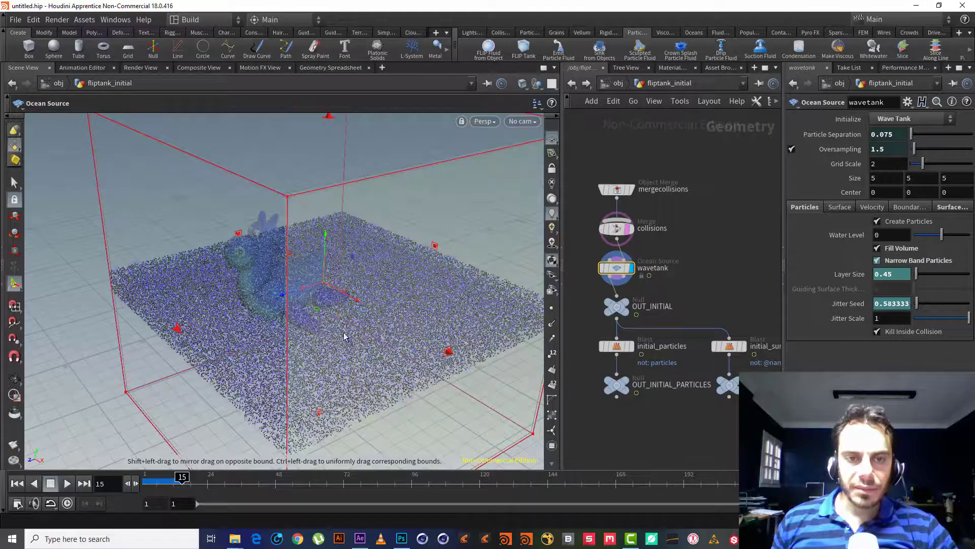
pyautogui.click(248, 476)
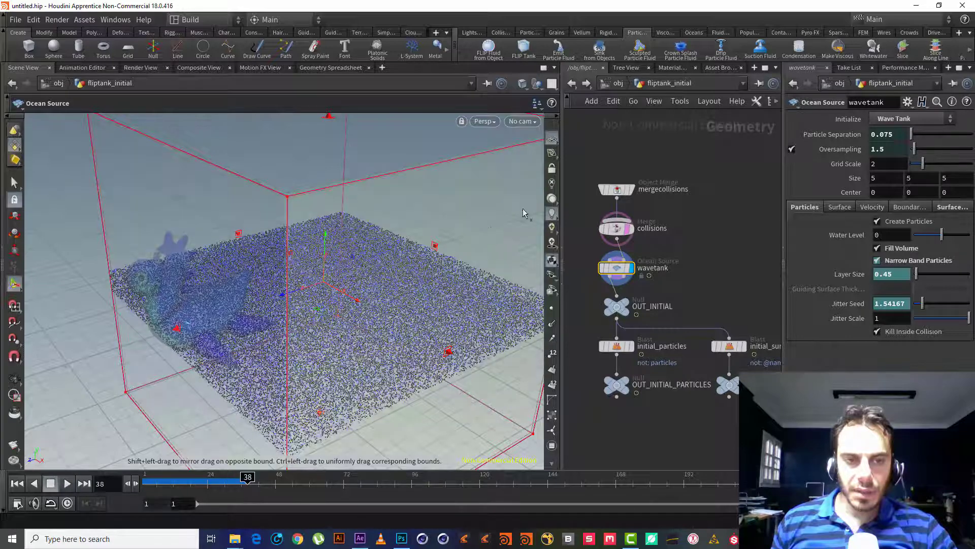
# Inspect the mergecollisions node's settings and undo the FLIP tank creation.
pyautogui.moveTo(707, 182); pyautogui.dragTo(706, 181, button='middle')
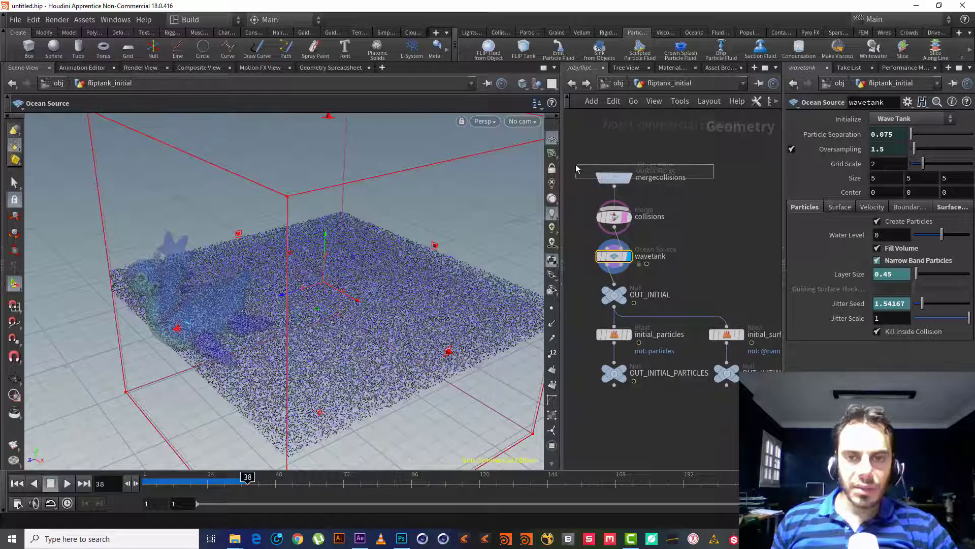
pyautogui.click(624, 177)
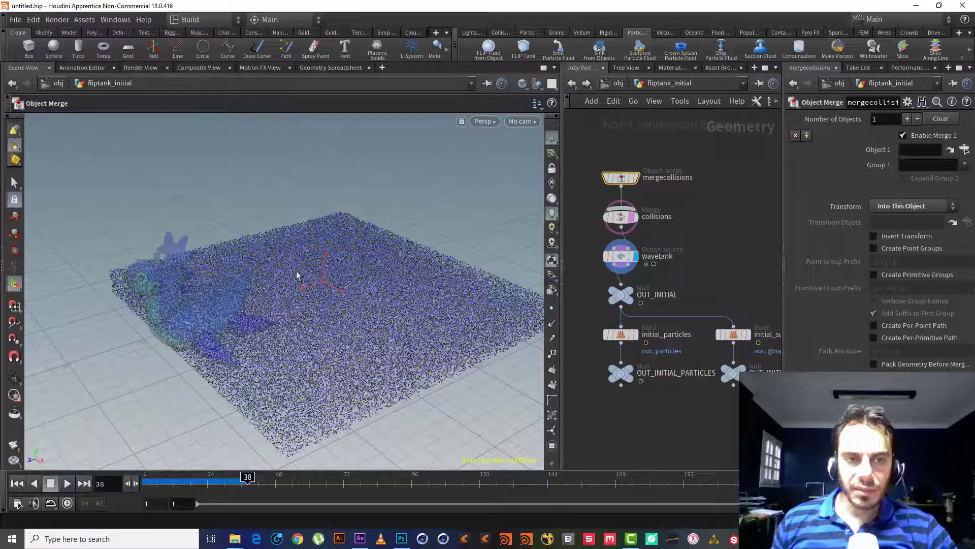
pyautogui.click(576, 84)
pyautogui.hotkey('ctrl', 'z')
pyautogui.hotkey('ctrl', 'z')
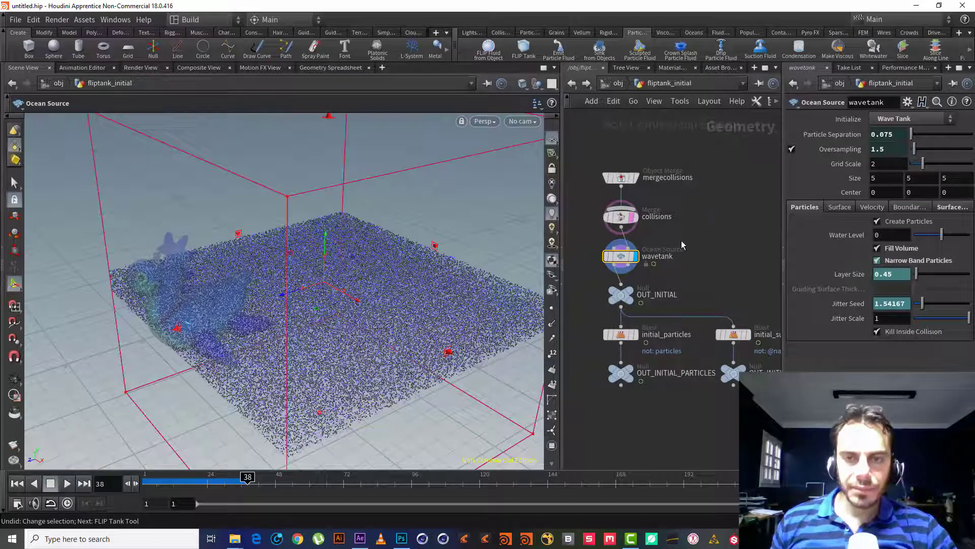
pyautogui.hotkey('ctrl', 'z')
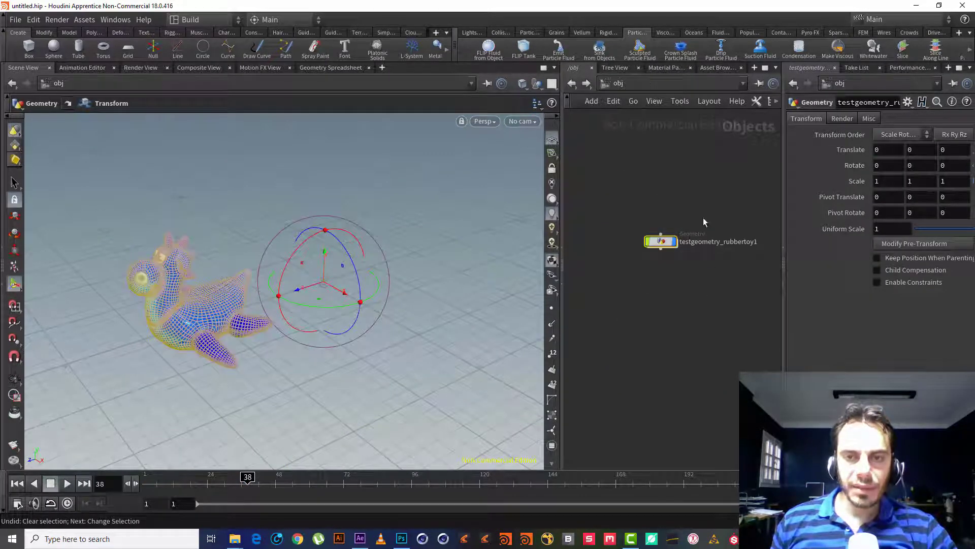
# Create a FLIP tank centred at about -1.25, 0.50, 1.32 and inspect its mergecollisions and wavetank nodes.
pyautogui.click(523, 48)
pyautogui.click(269, 280)
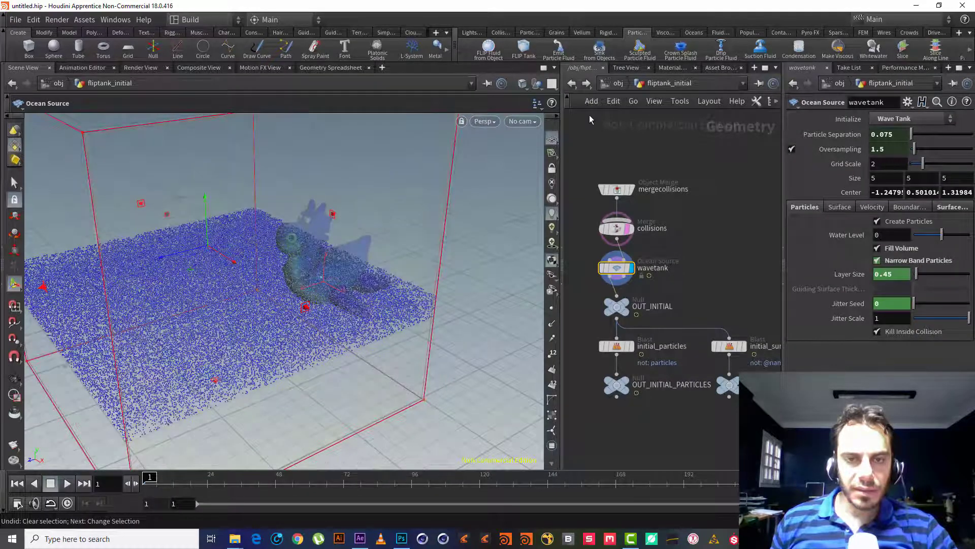
pyautogui.moveTo(688, 161); pyautogui.dragTo(579, 203)
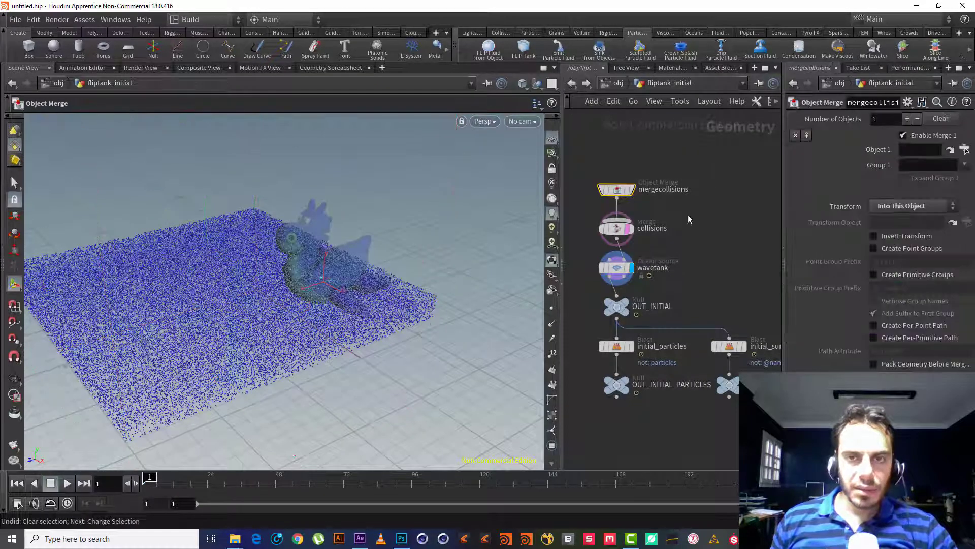
pyautogui.click(617, 268)
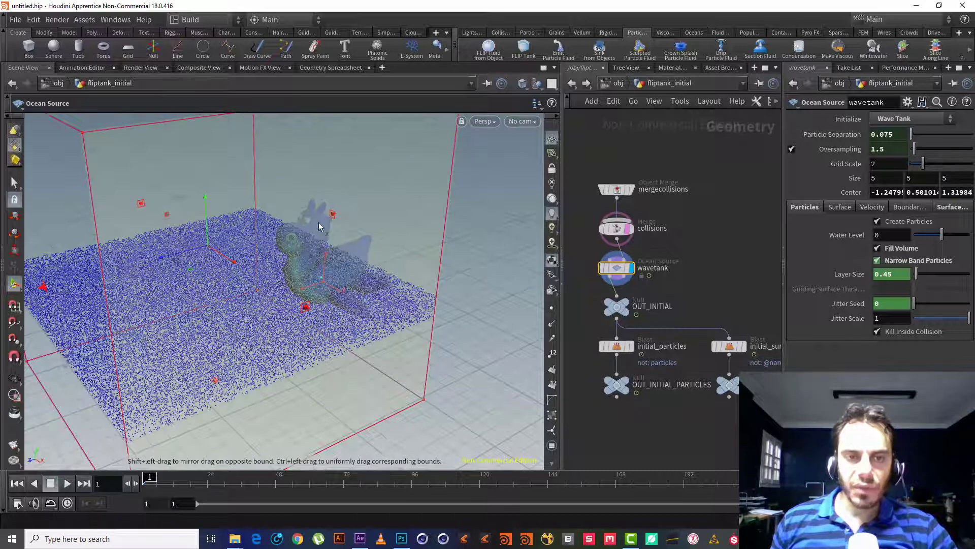
# Return to the object level and review the available ocean and particle fluid tools.
pyautogui.click(573, 85)
pyautogui.moveTo(618, 257); pyautogui.dragTo(742, 299, button='middle')
pyautogui.scroll(-2, 732, 303)
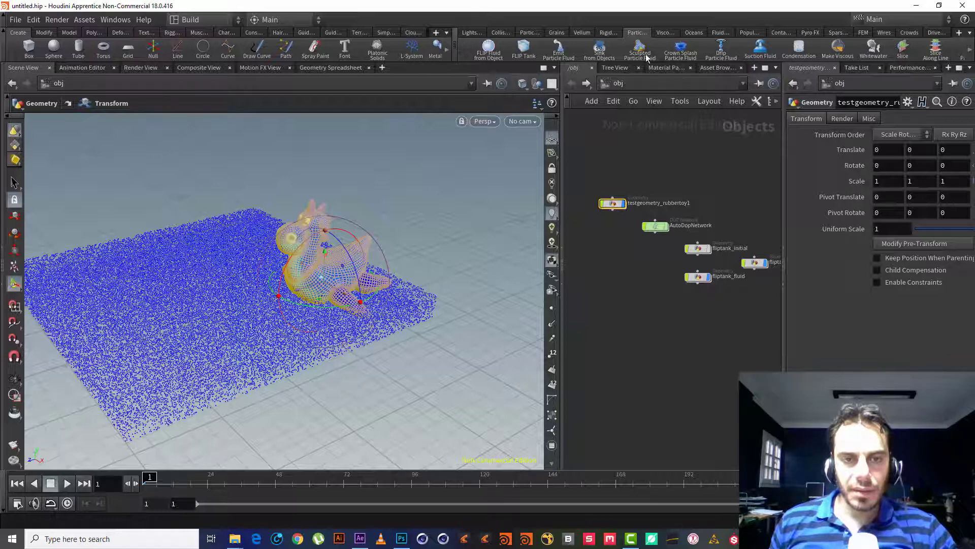
pyautogui.click(693, 33)
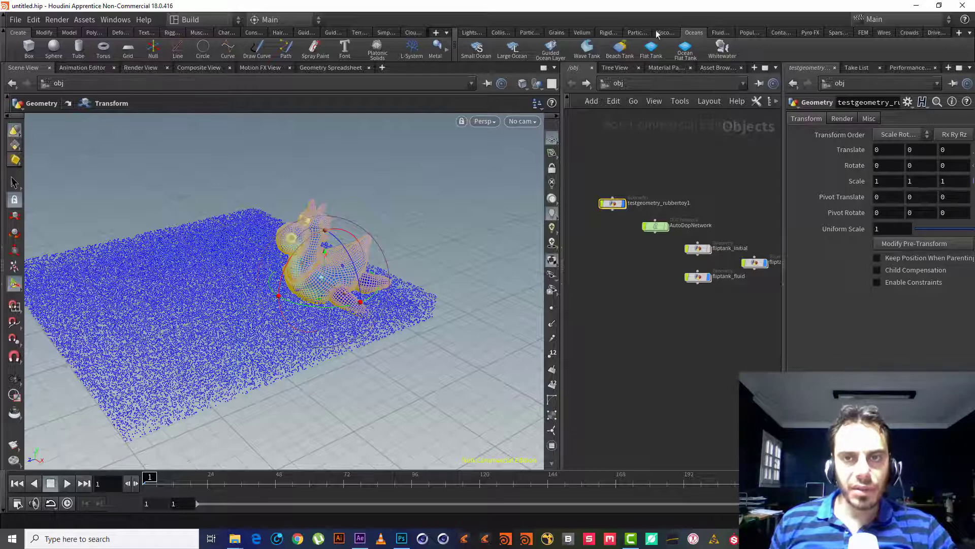
pyautogui.click(636, 33)
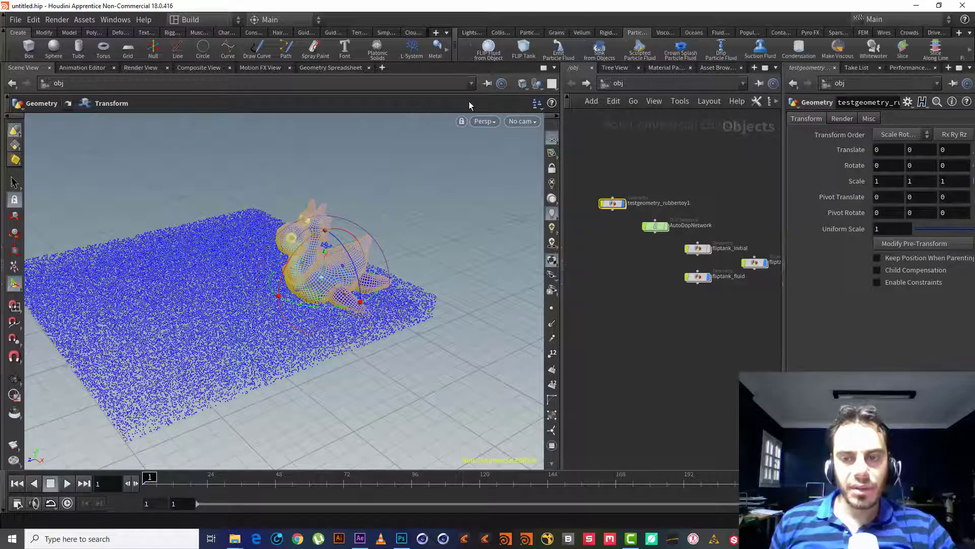
# Delete all five objects from the scene, including the rubber toy and the FLIP tank networks.
pyautogui.moveTo(714, 303); pyautogui.dragTo(686, 318, button='middle')
pyautogui.moveTo(738, 315); pyautogui.dragTo(592, 154)
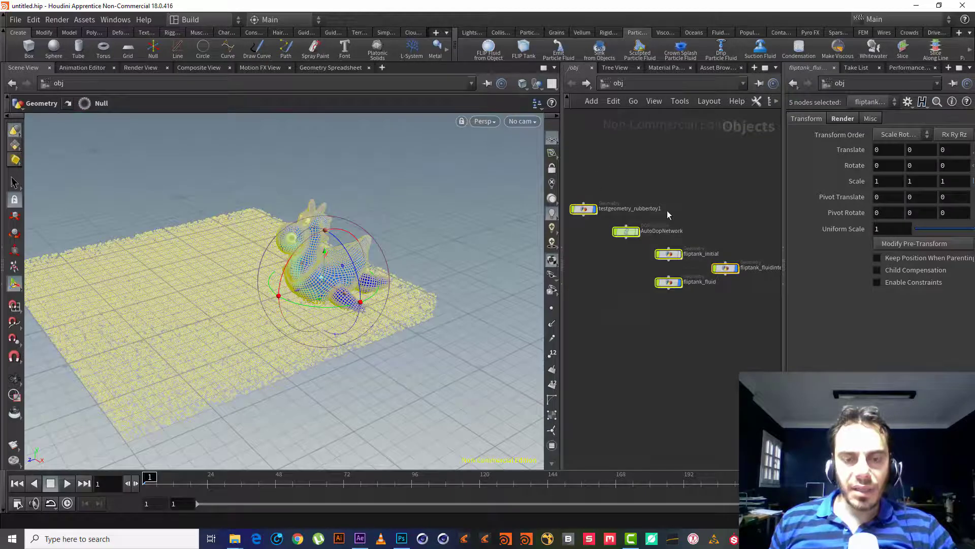
pyautogui.press('Delete')
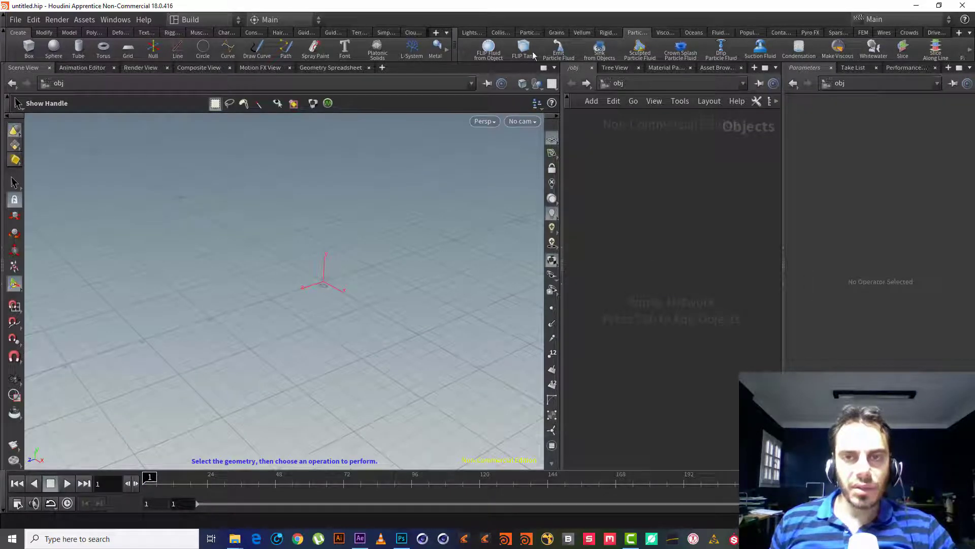
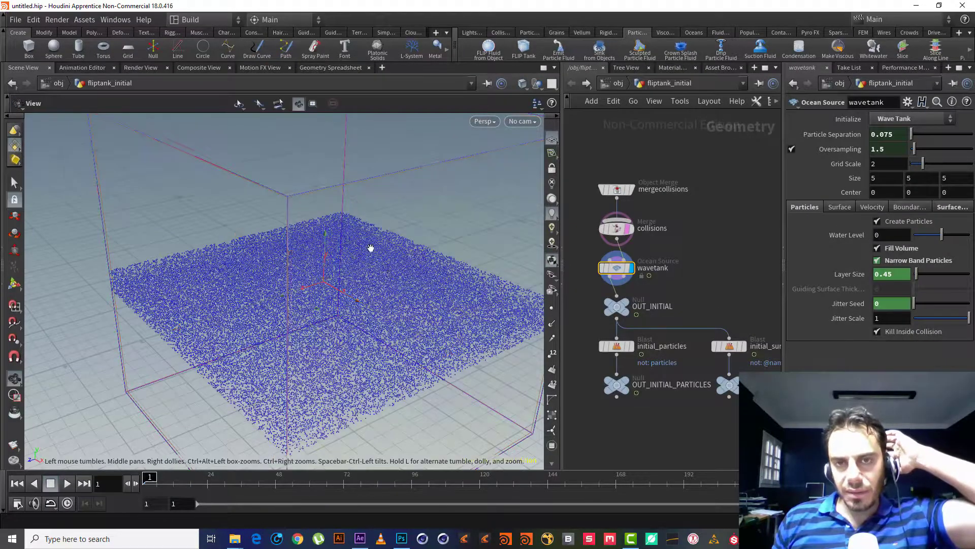
# Return to the object level, move AutoDopNetwork below the FLIP tank objects and place fliptank_initial above fliptank_fluidinterior.
pyautogui.keyDown('alt'); pyautogui.moveTo(373, 249); pyautogui.dragTo(333, 224, button='middle'); pyautogui.keyUp('alt')
pyautogui.moveTo(691, 164); pyautogui.dragTo(709, 160, button='middle')
pyautogui.click(619, 84)
pyautogui.moveTo(715, 264); pyautogui.dragTo(674, 217, button='middle')
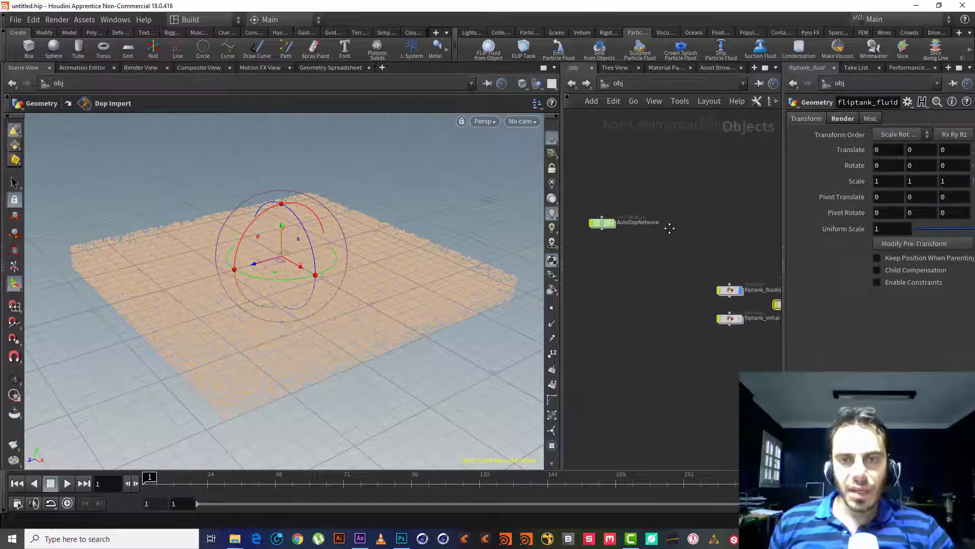
pyautogui.moveTo(695, 244); pyautogui.dragTo(772, 330)
pyautogui.moveTo(739, 295); pyautogui.dragTo(679, 273)
pyautogui.scroll(2, 682, 246)
pyautogui.moveTo(682, 244); pyautogui.dragTo(709, 220, button='middle')
pyautogui.moveTo(699, 218); pyautogui.dragTo(572, 158)
pyautogui.moveTo(602, 193); pyautogui.dragTo(630, 393)
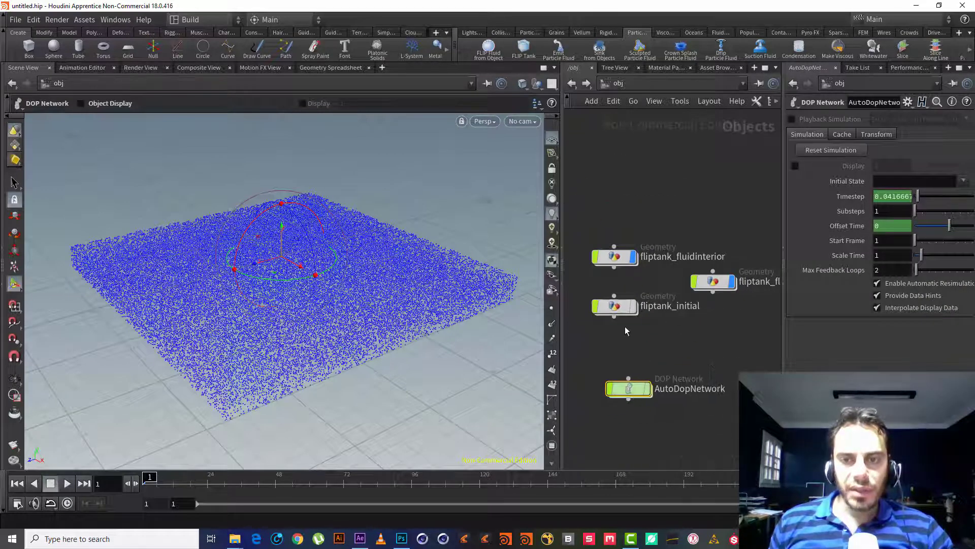
pyautogui.moveTo(613, 311); pyautogui.dragTo(611, 193)
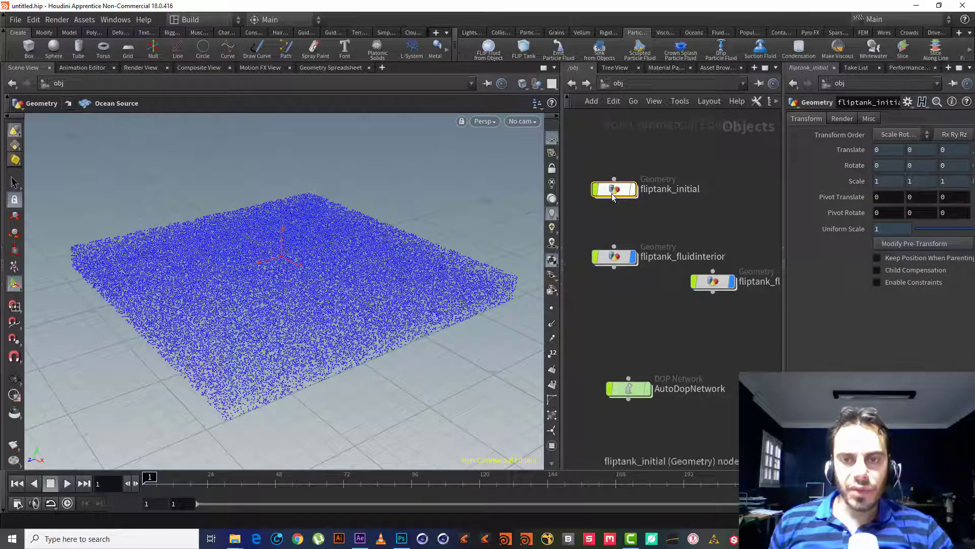
# Enter the fliptank_initial network and inspect the settings of its mergecollisions and wavetank nodes.
pyautogui.doubleClick(612, 193)
pyautogui.click(635, 184)
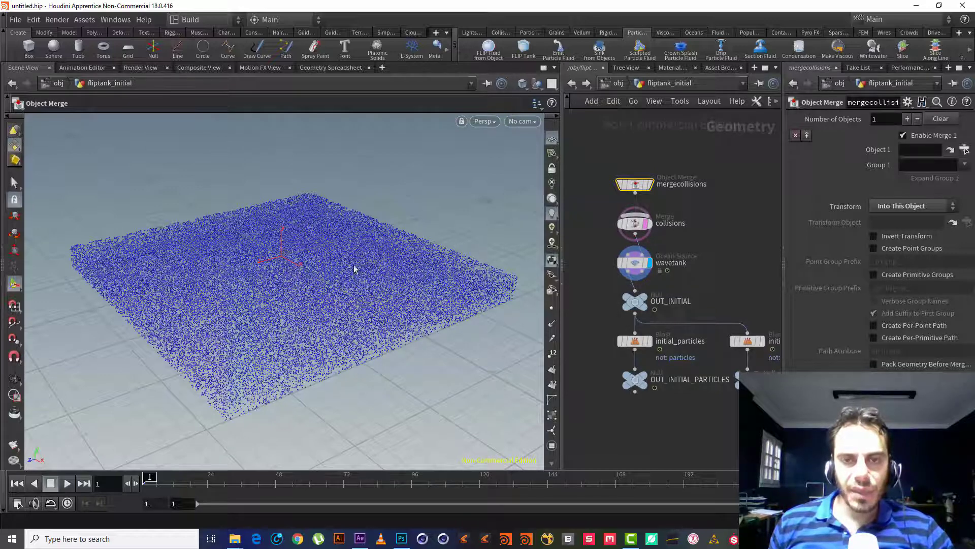
pyautogui.click(685, 262)
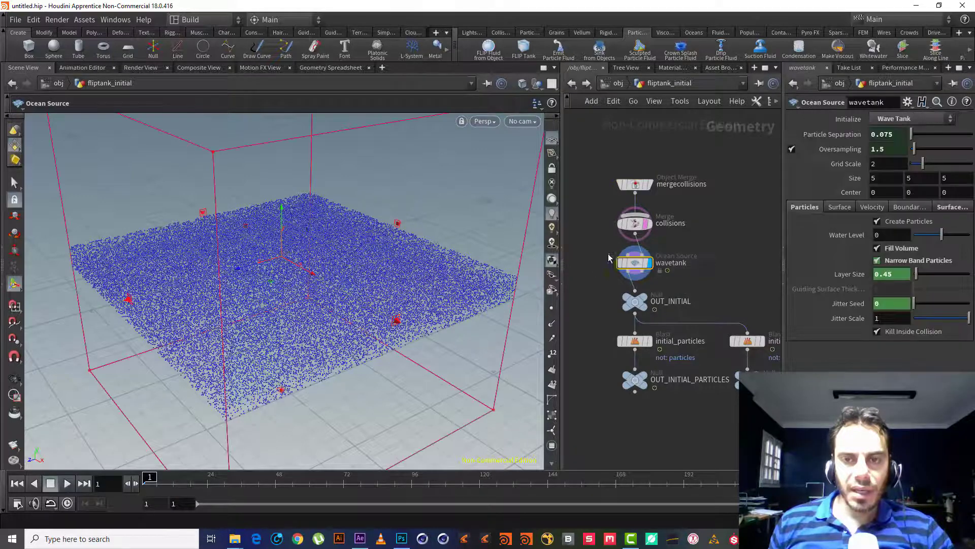
# Add a separate Ocean Source node beside the collisions node in the fliptank_initial network.
pyautogui.click(726, 235)
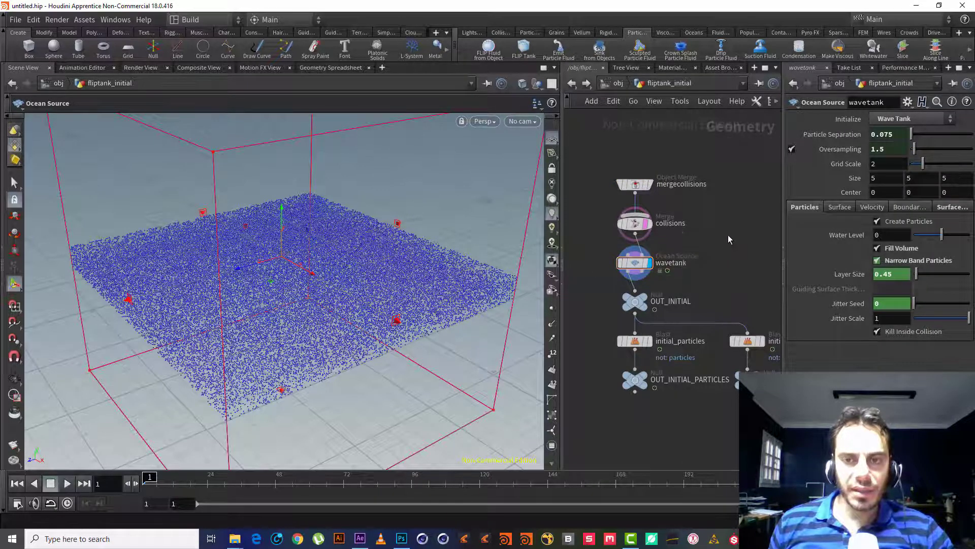
pyautogui.press('Tab')
pyautogui.write('ocea s')
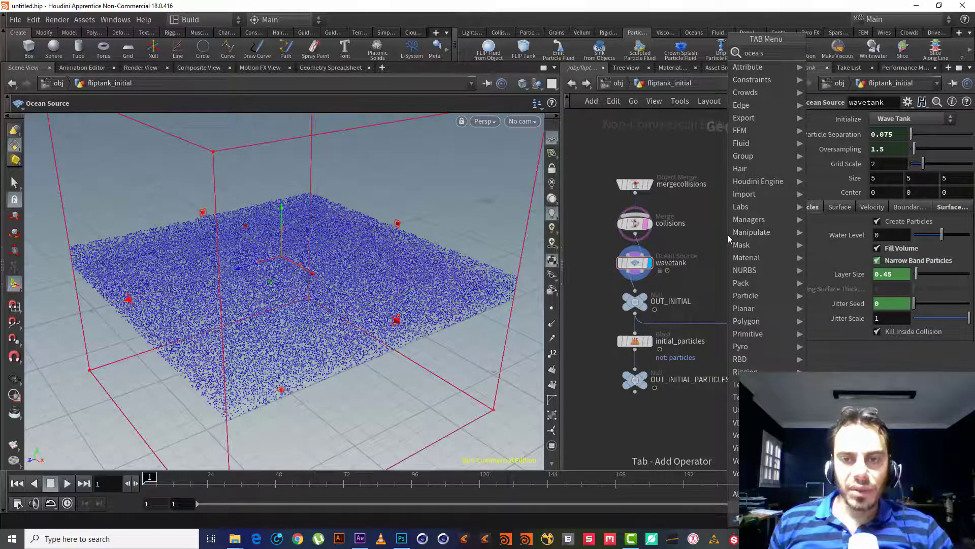
pyautogui.press('BackSpace')
pyautogui.press('BackSpace')
pyautogui.press('Down')
pyautogui.press('Down')
pyautogui.press('Return')
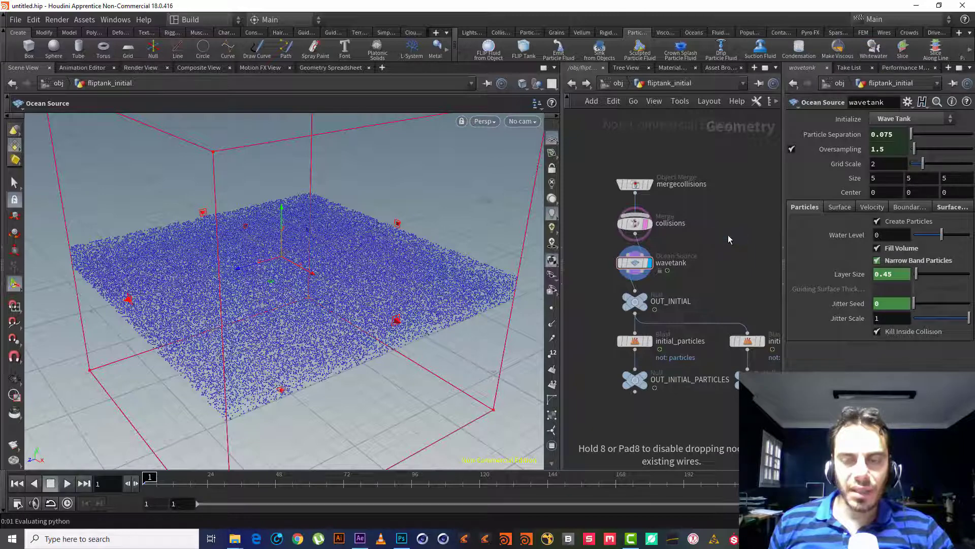
pyautogui.click(728, 235)
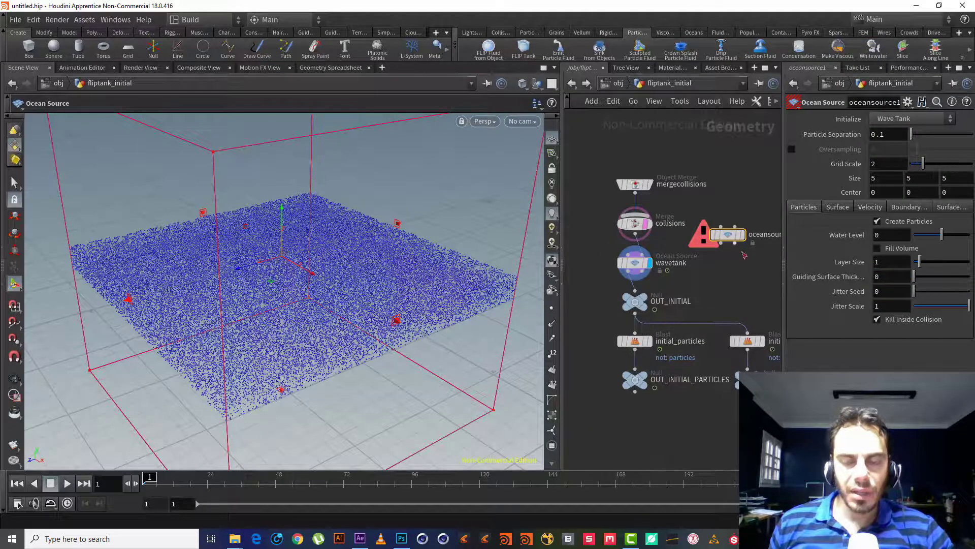
# Compare the added Ocean Source node's settings with those of wavetank, and delete the added node.
pyautogui.moveTo(744, 256); pyautogui.dragTo(723, 252, button='middle')
pyautogui.click(621, 260)
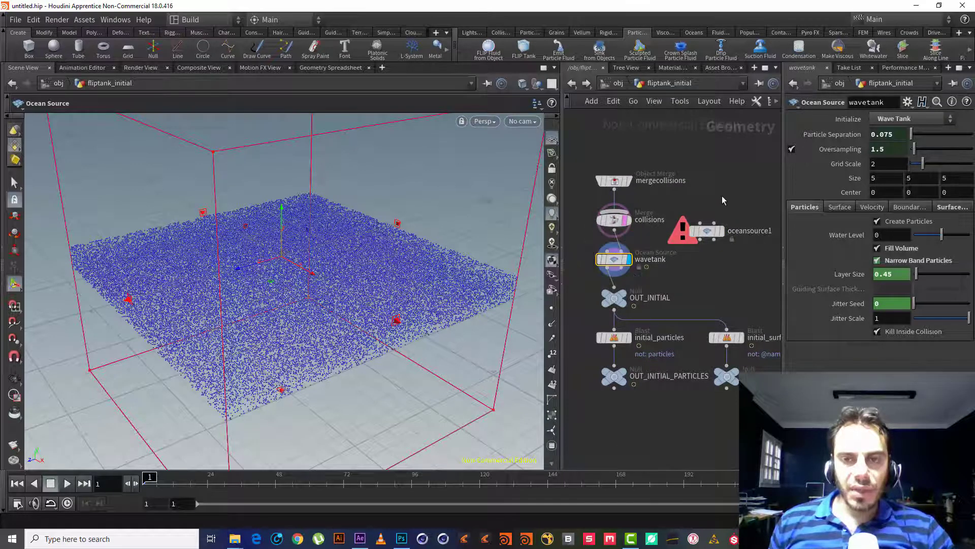
pyautogui.moveTo(714, 265); pyautogui.dragTo(739, 271, button='middle')
pyautogui.click(731, 237)
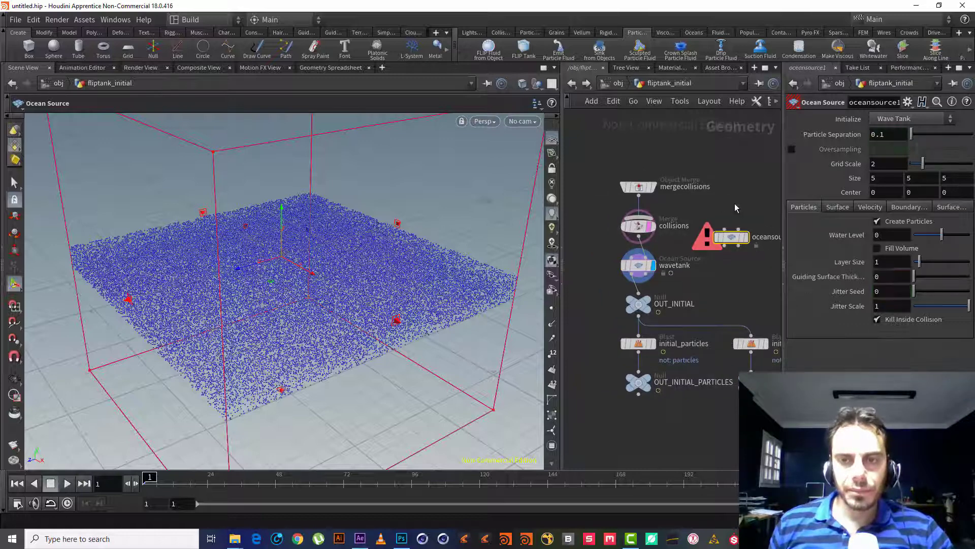
pyautogui.moveTo(735, 203); pyautogui.dragTo(719, 202, button='middle')
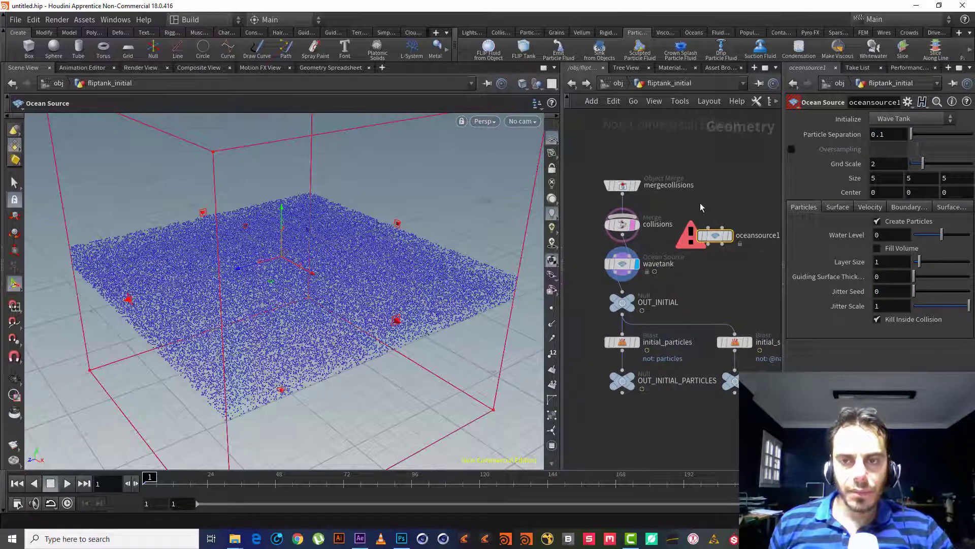
pyautogui.moveTo(731, 240)
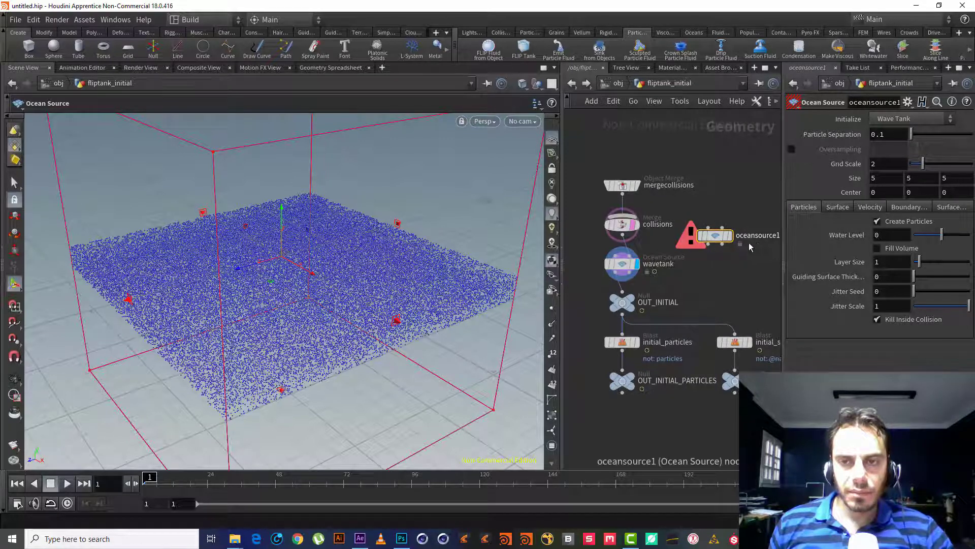
pyautogui.press('Delete')
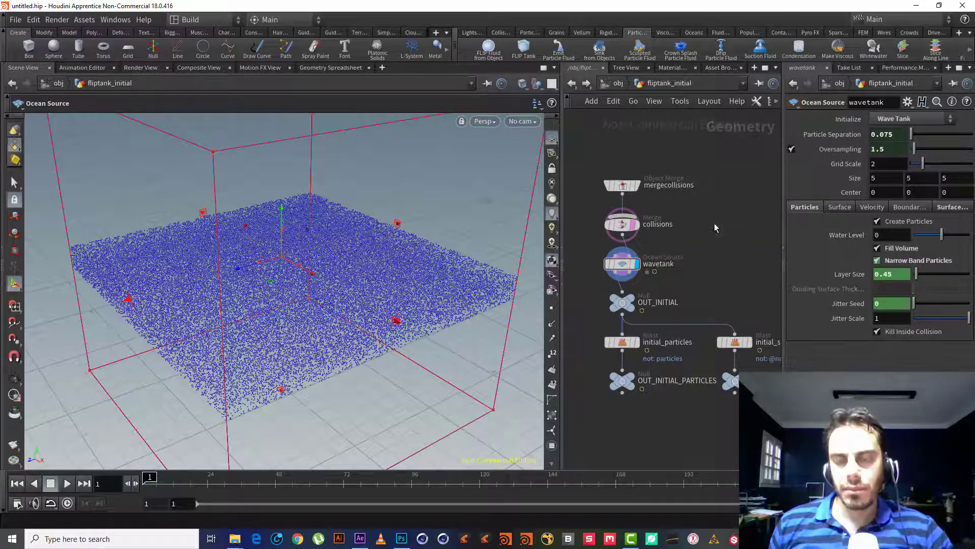
# Search the available node operators for "wavetank" and close the search without adding anything.
pyautogui.press('Tab')
pyautogui.write('wave')
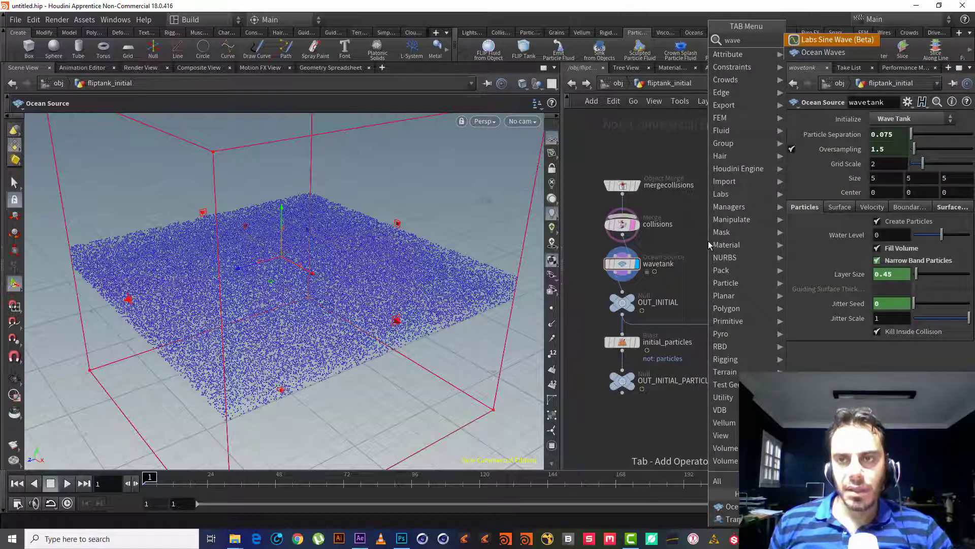
pyautogui.write('tank')
pyautogui.click(665, 244)
# Select the wavetank Ocean Source node and look at its options without changing anything.
pyautogui.moveTo(689, 239); pyautogui.dragTo(584, 286)
pyautogui.moveTo(656, 262)
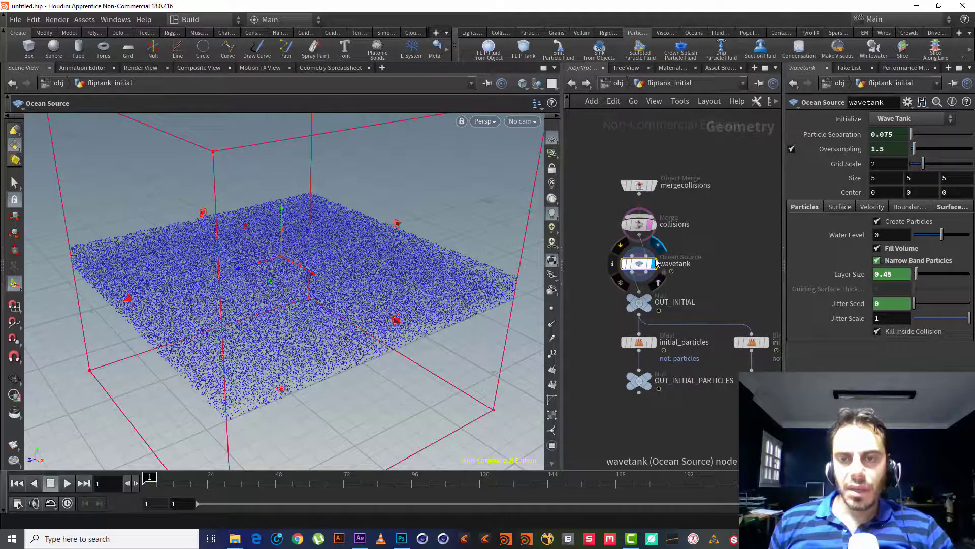
pyautogui.moveTo(686, 254); pyautogui.dragTo(712, 229, button='middle')
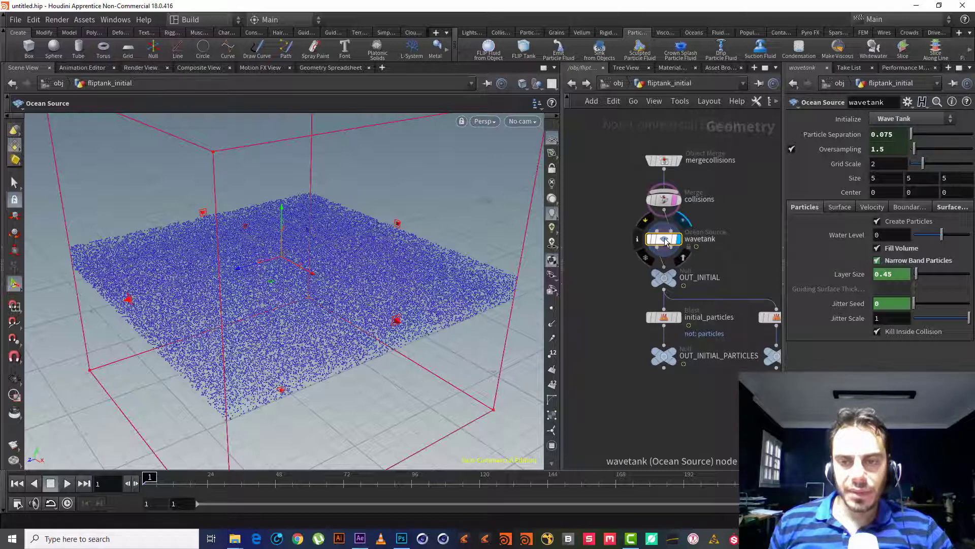
pyautogui.rightClick(667, 241)
pyautogui.click(737, 215)
pyautogui.moveTo(713, 218); pyautogui.dragTo(743, 221, button='right')
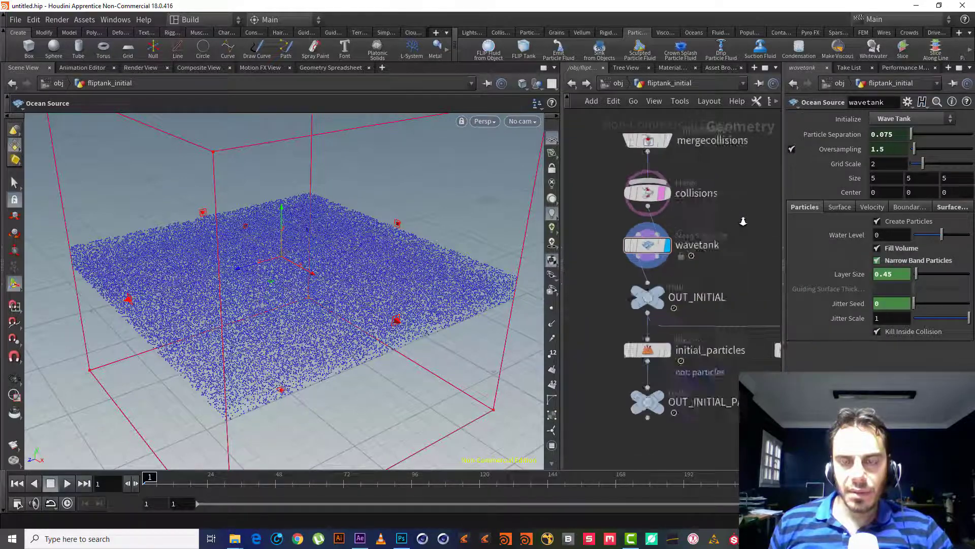
pyautogui.moveTo(730, 221); pyautogui.dragTo(608, 273)
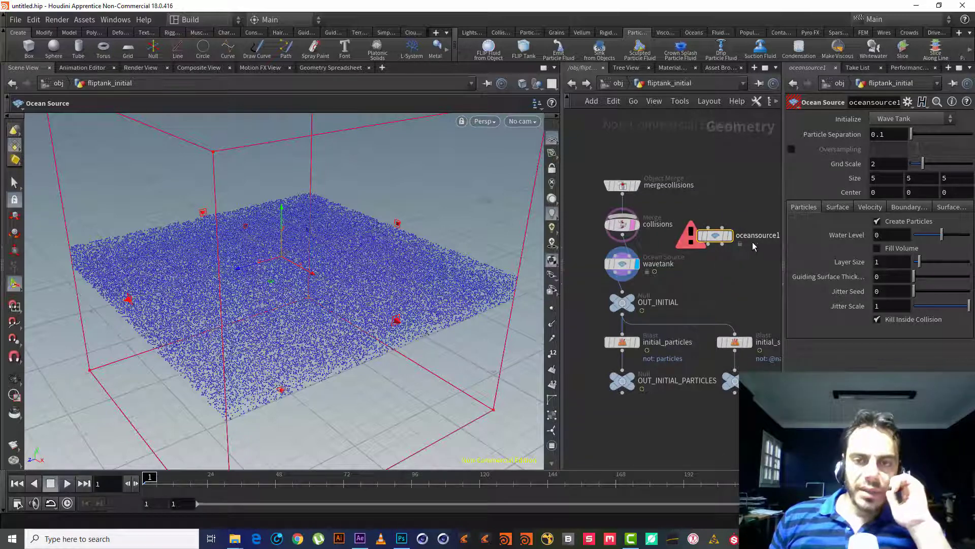
# Delete the extra Ocean Source node beside collisions and search the node operators for "wavet".
pyautogui.moveTo(743, 262); pyautogui.dragTo(711, 234)
pyautogui.press('Delete')
pyautogui.press('Tab')
pyautogui.write('wa')
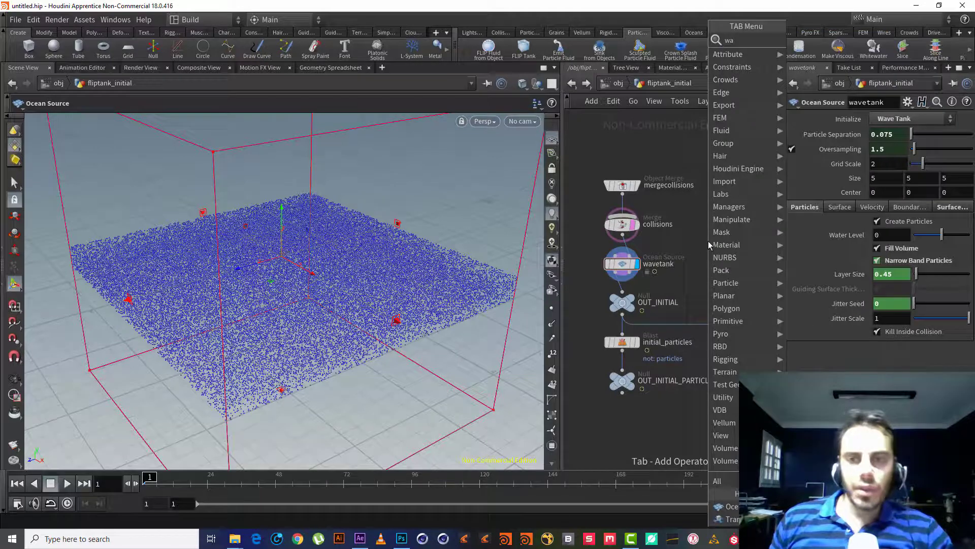
pyautogui.write('ve')
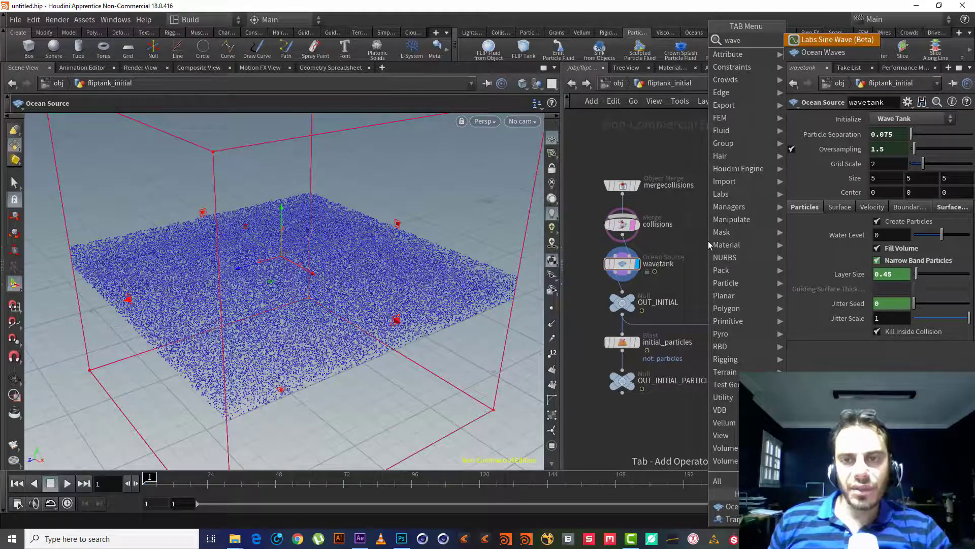
pyautogui.write('t')
# Examine the wavetank node's type and available node actions within the fliptank_initial network.
pyautogui.moveTo(690, 239); pyautogui.dragTo(575, 283)
pyautogui.moveTo(652, 261)
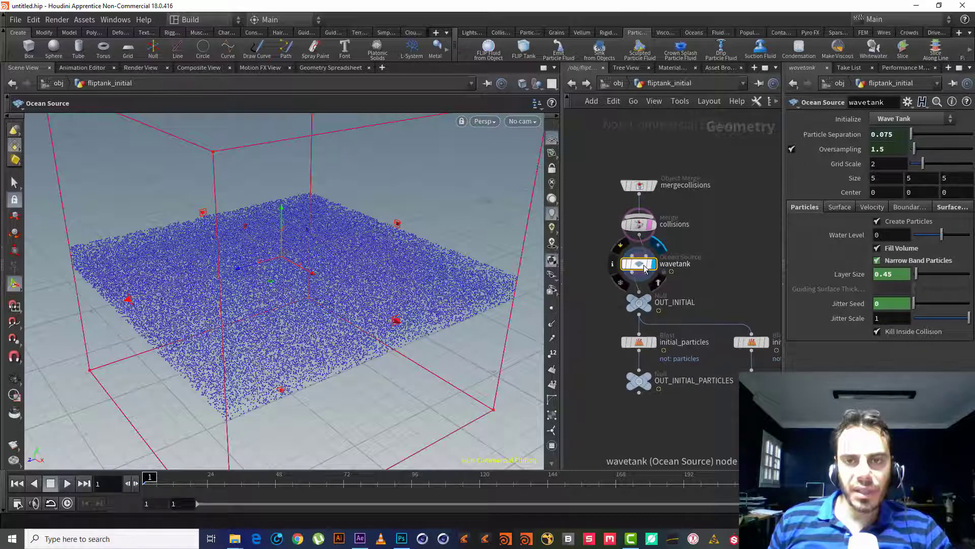
pyautogui.moveTo(686, 258); pyautogui.dragTo(710, 233, button='middle')
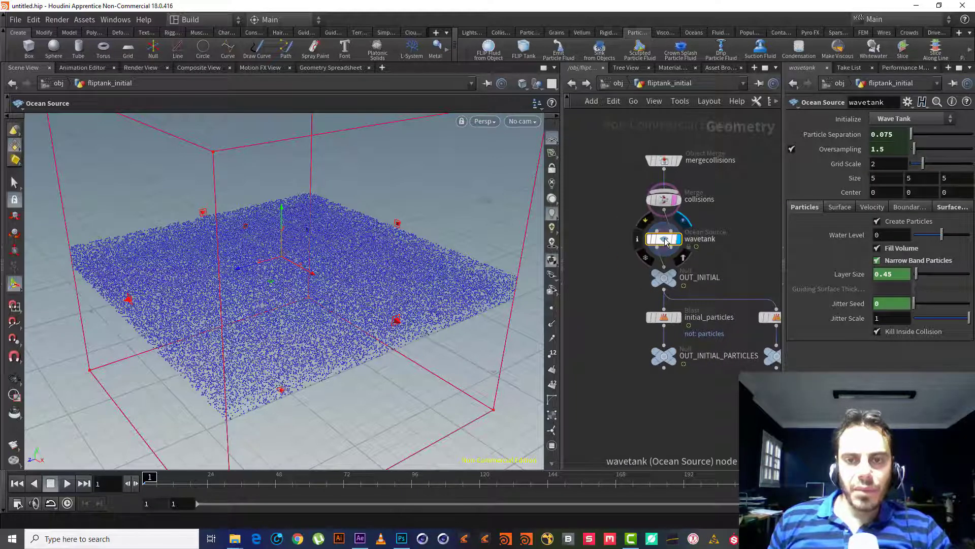
pyautogui.rightClick(670, 238)
pyautogui.click(722, 202)
pyautogui.moveTo(720, 207); pyautogui.dragTo(718, 224, button='right')
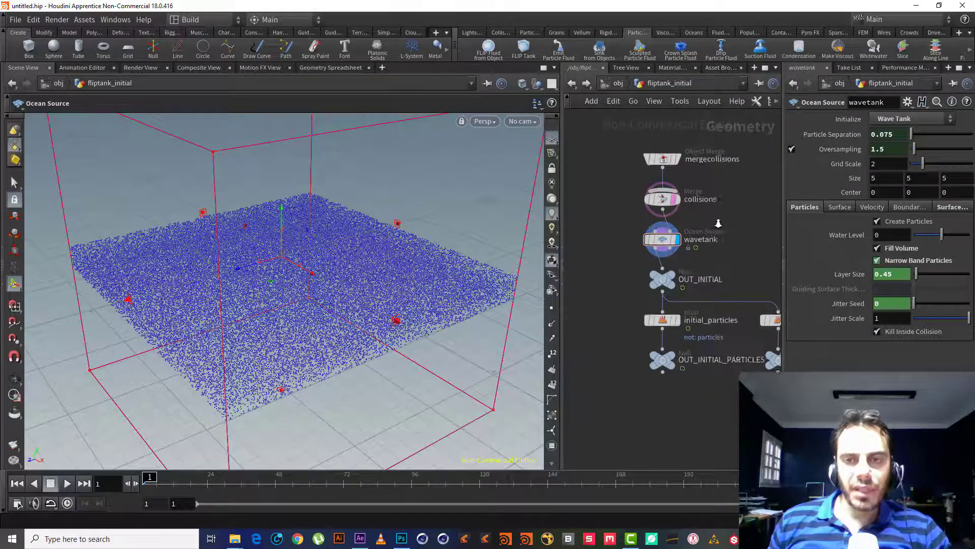
pyautogui.scroll(2, 718, 224)
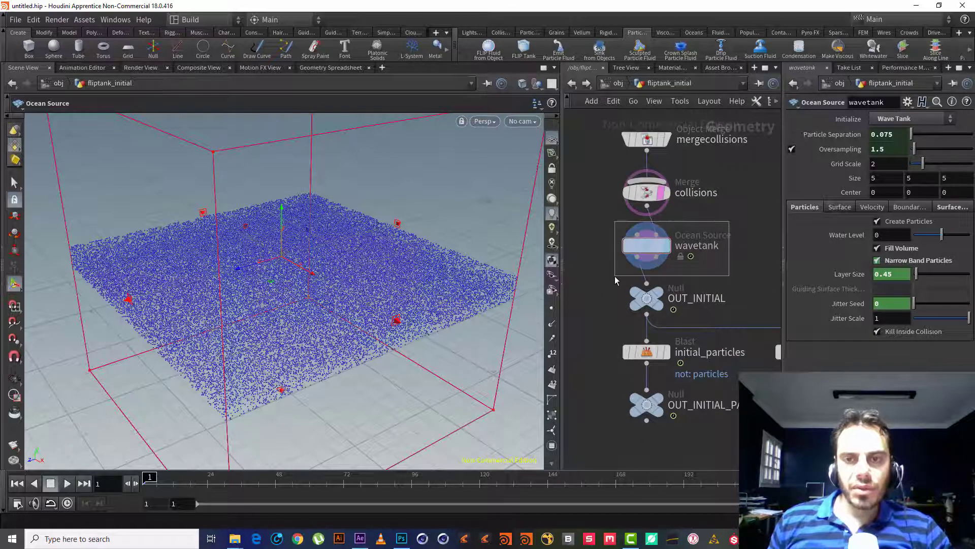
pyautogui.moveTo(648, 244)
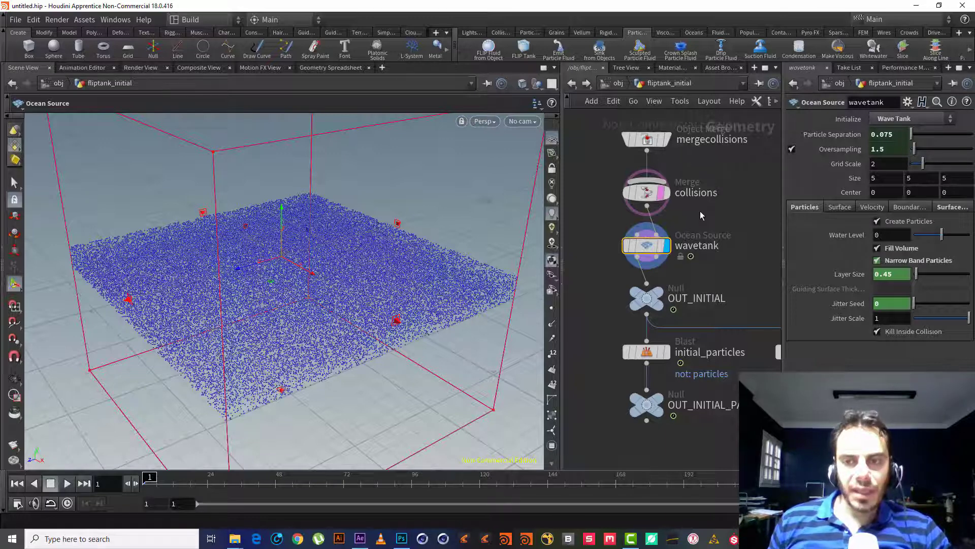
# Review the wavetank node's information window, including its operator type and geometry details, and close it.
pyautogui.moveTo(700, 212); pyautogui.dragTo(693, 185, button='middle')
pyautogui.moveTo(706, 187); pyautogui.dragTo(601, 245)
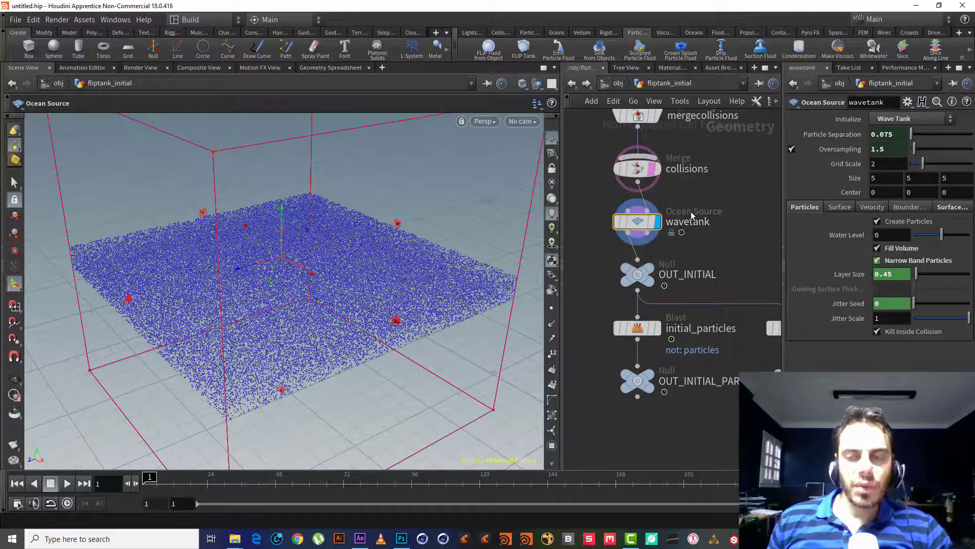
pyautogui.moveTo(713, 247); pyautogui.dragTo(699, 215, button='middle')
pyautogui.moveTo(626, 195)
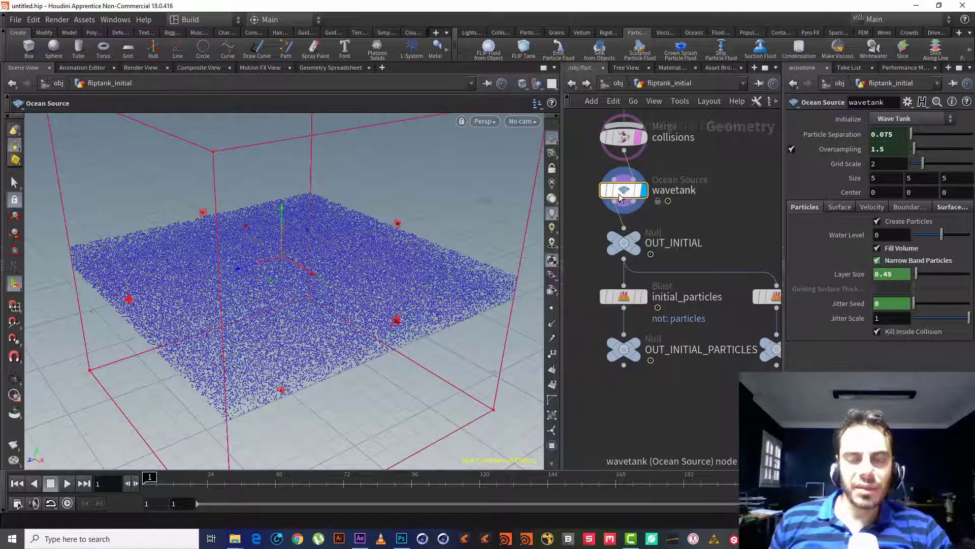
pyautogui.moveTo(588, 191)
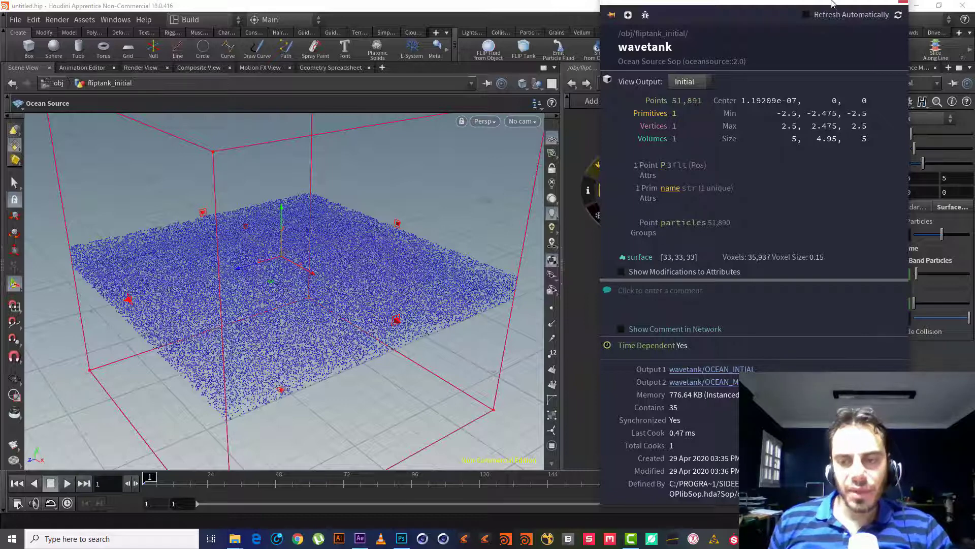
pyautogui.moveTo(838, 3); pyautogui.dragTo(756, 53)
pyautogui.click(822, 52)
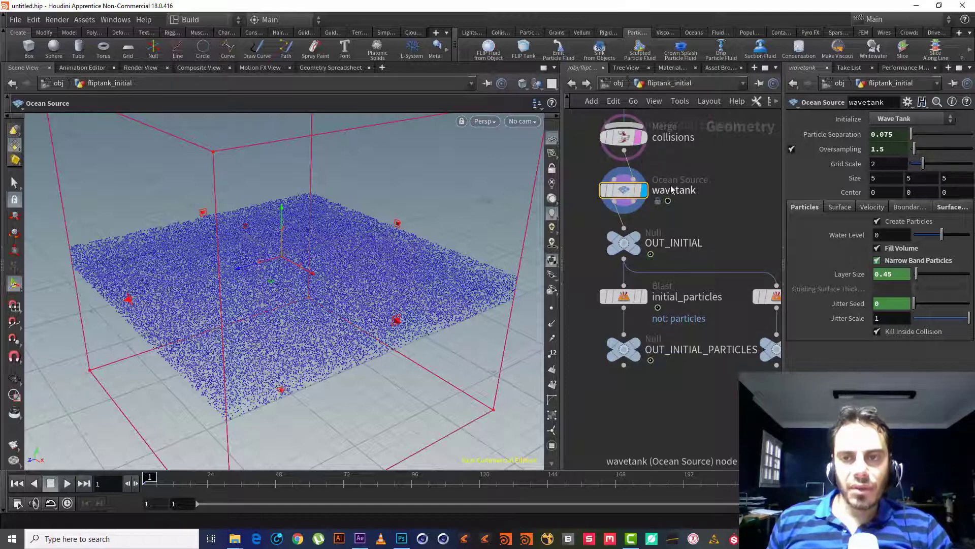
# Widen the network editor to show the fliptank_initial node chain and clear the node selection.
pyautogui.moveTo(686, 210); pyautogui.dragTo(666, 200, button='middle')
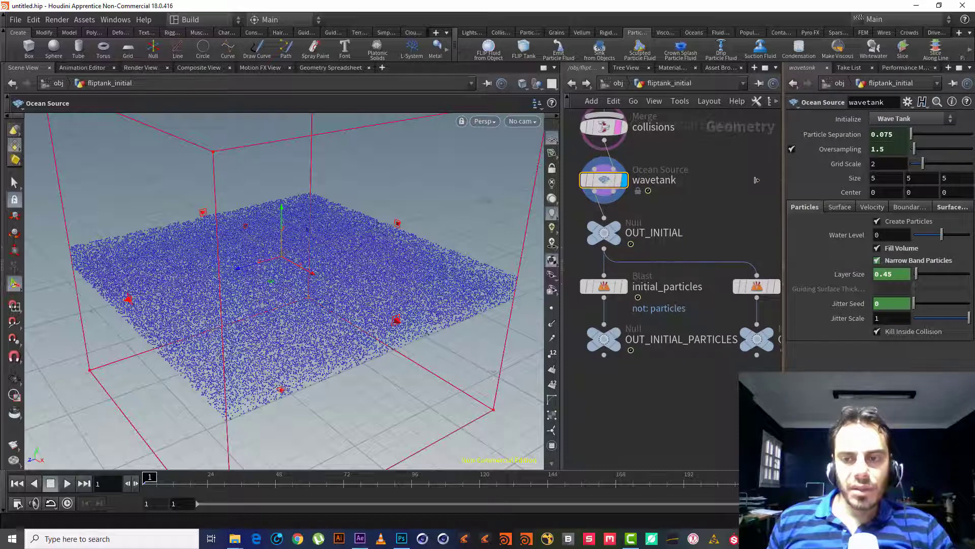
pyautogui.moveTo(561, 186); pyautogui.dragTo(438, 185)
pyautogui.moveTo(584, 189); pyautogui.dragTo(605, 269, button='middle')
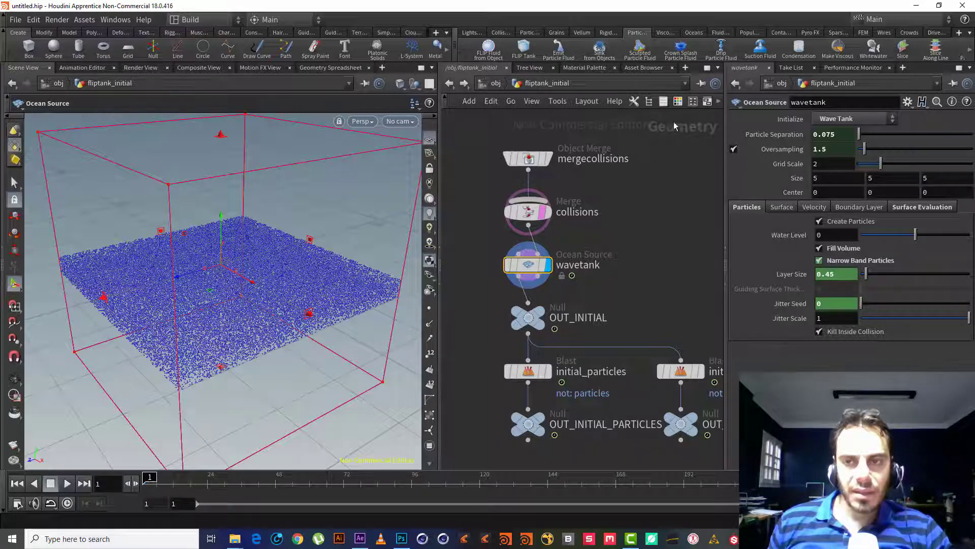
pyautogui.click(644, 269)
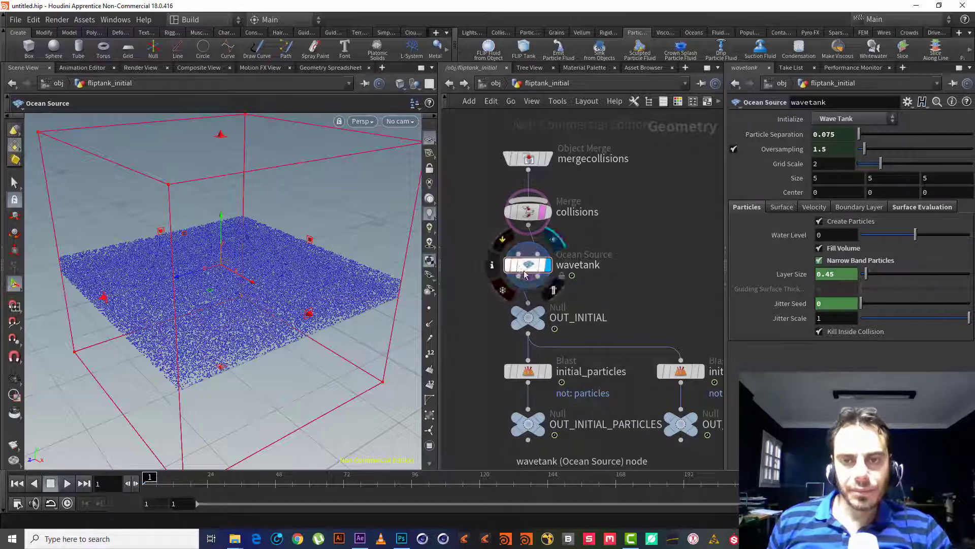
# Select the initial_particles Blast node and make it the displayed node.
pyautogui.moveTo(649, 251); pyautogui.dragTo(652, 182, button='middle')
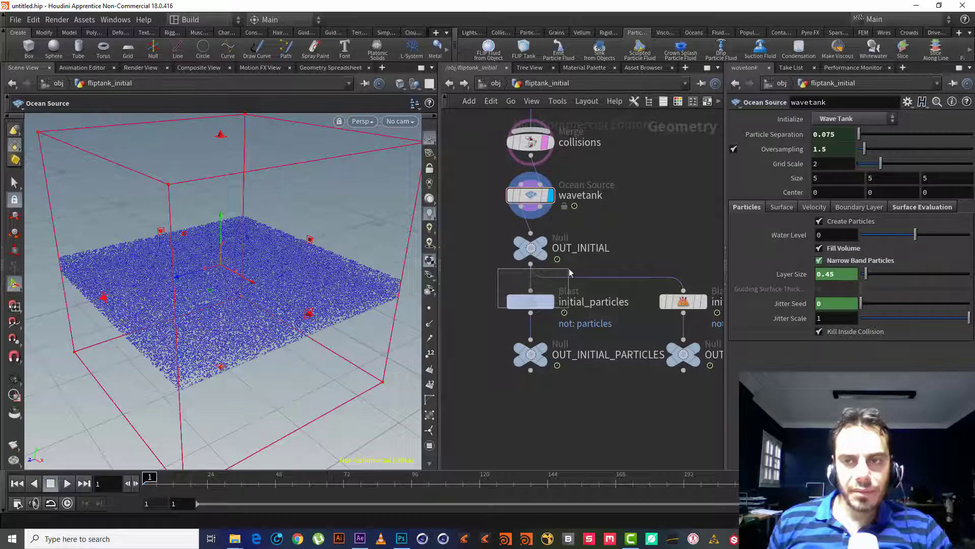
pyautogui.click(530, 302)
pyautogui.click(551, 303)
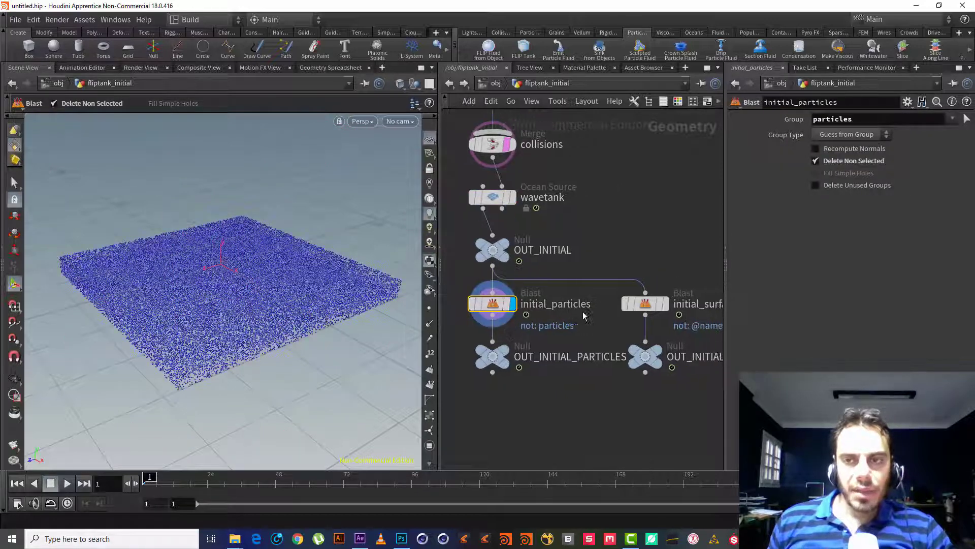
# Display the initial_surface Blast node's result and branch a new Blast node off wavetank's first output, making it the displayed node.
pyautogui.click(671, 306)
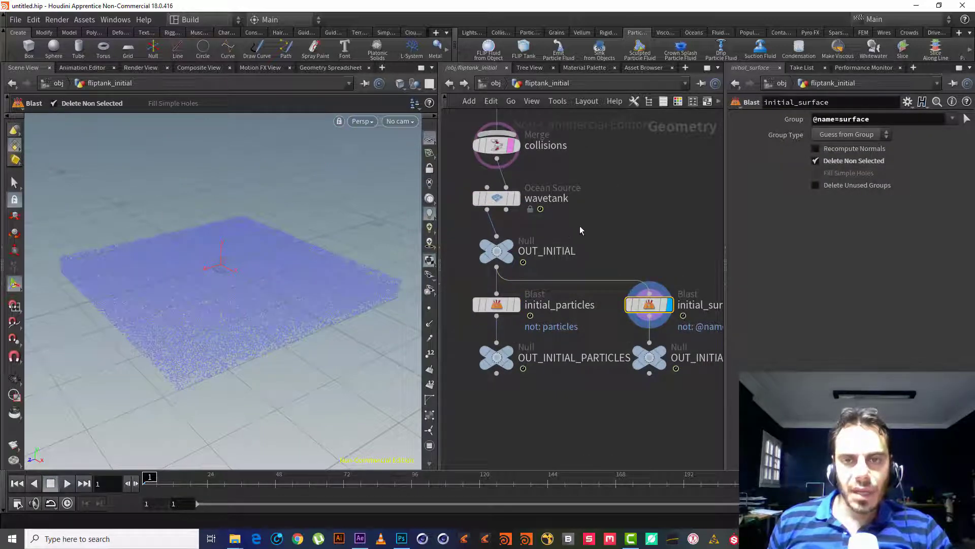
pyautogui.moveTo(566, 230); pyautogui.dragTo(677, 209, button='middle')
pyautogui.click(631, 186)
pyautogui.click(558, 191)
pyautogui.click(591, 192)
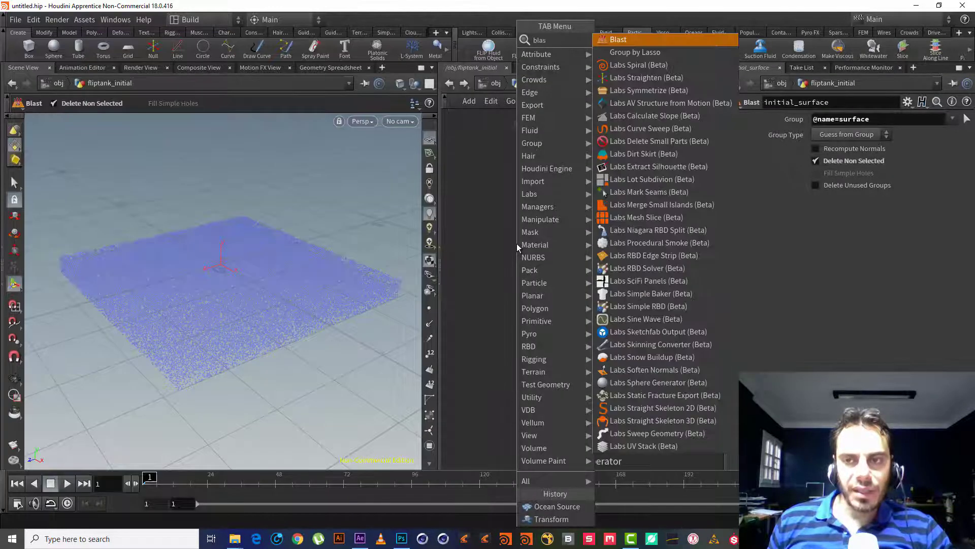
pyautogui.press('Escape')
pyautogui.click(517, 243)
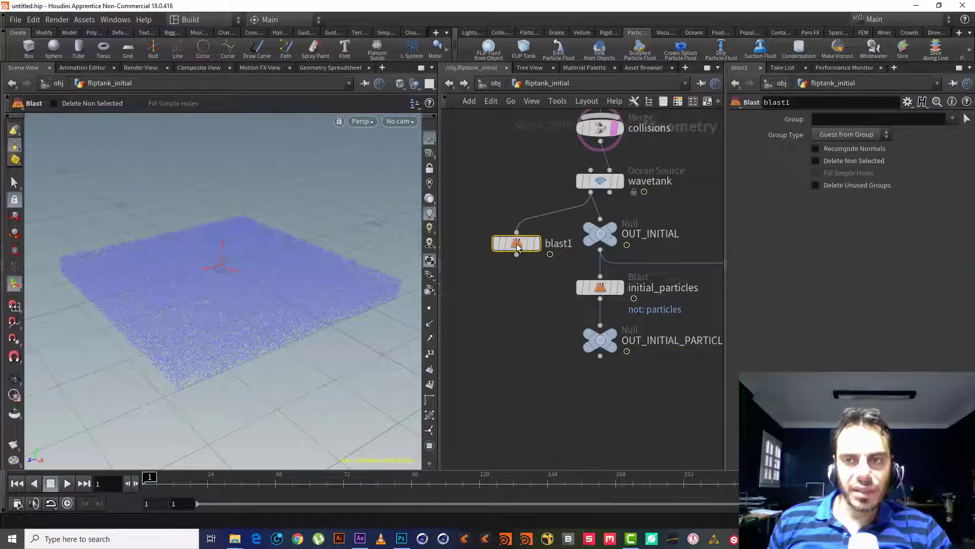
pyautogui.moveTo(523, 254); pyautogui.dragTo(513, 296)
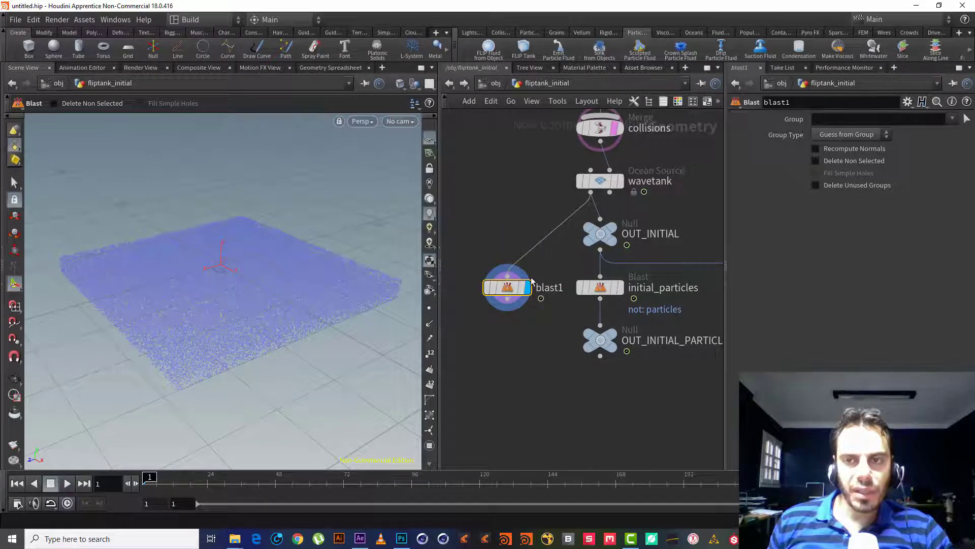
# Set blast1's Group to particles with Delete Non Selected enabled, and display initial_particles for comparison.
pyautogui.click(953, 119)
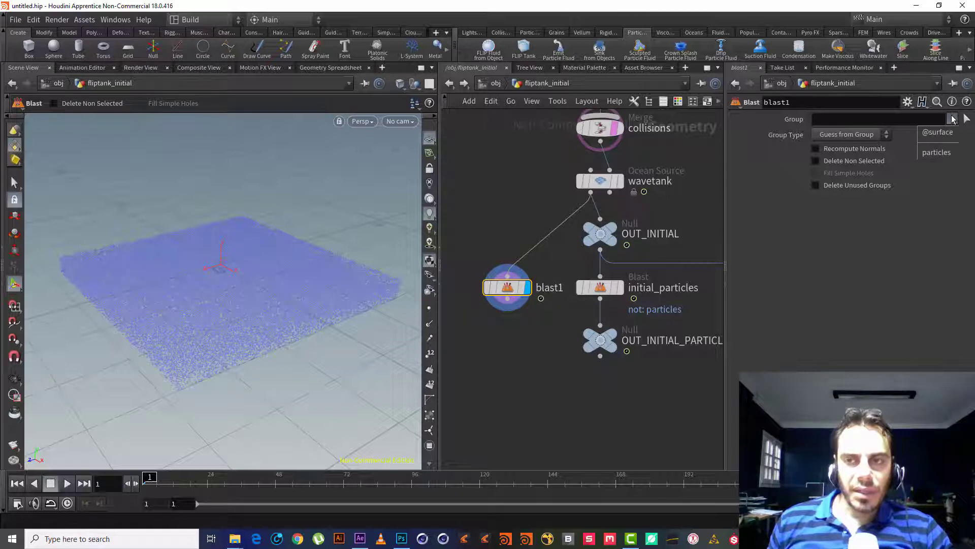
pyautogui.click(939, 153)
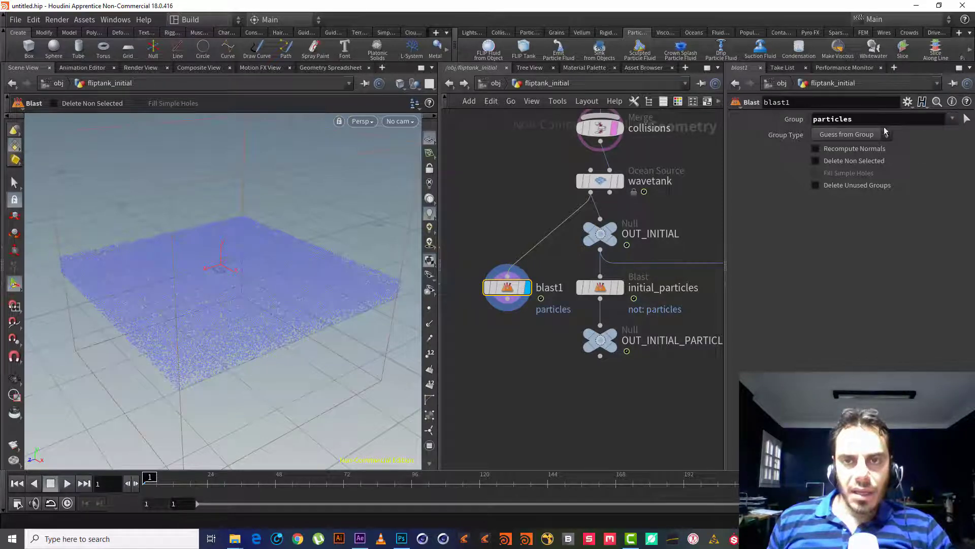
pyautogui.click(833, 161)
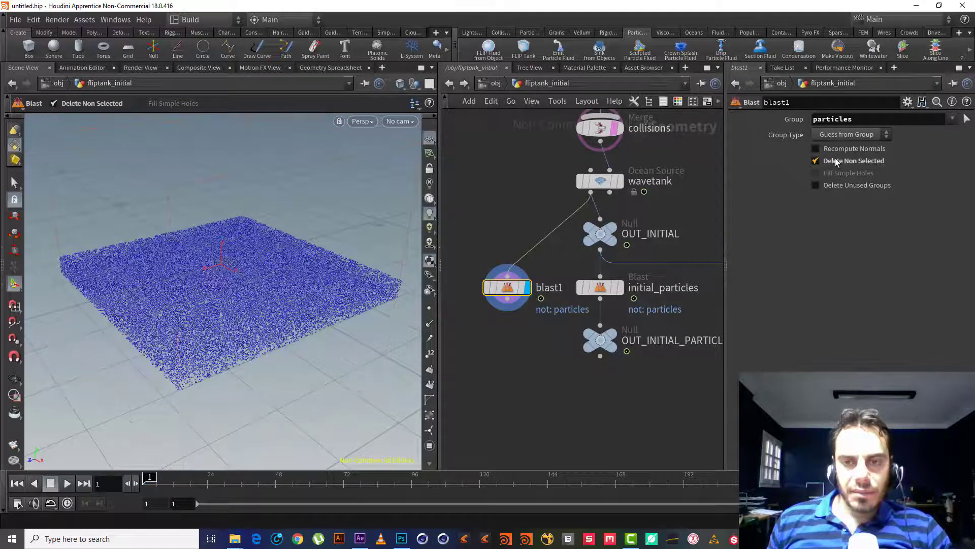
pyautogui.doubleClick(867, 116)
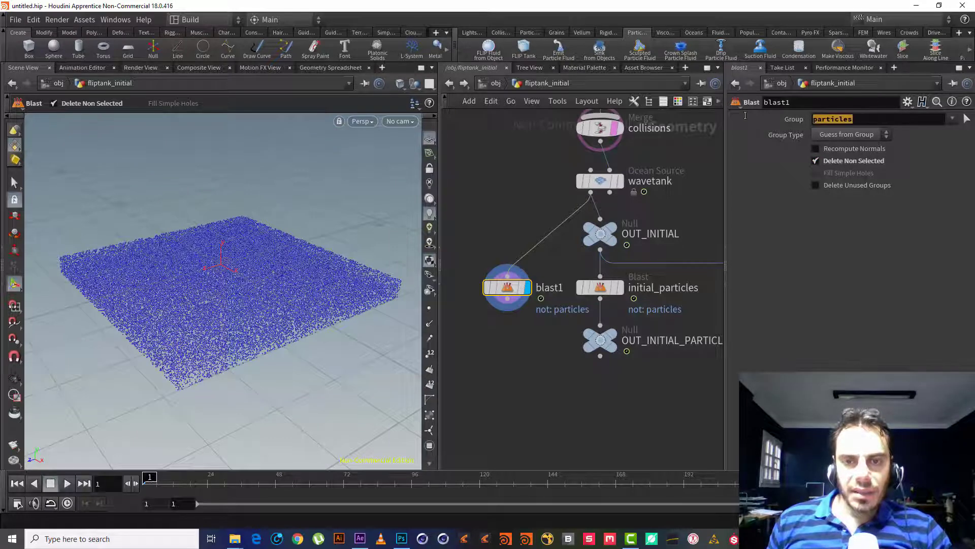
pyautogui.click(597, 288)
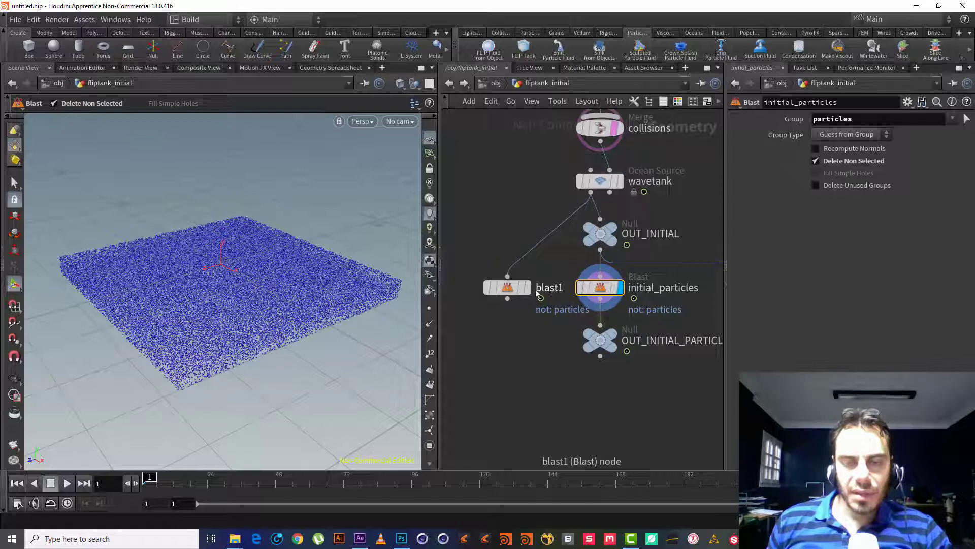
# Turn off Delete Non Selected on blast1, display that node and refresh the viewport.
pyautogui.click(508, 288)
pyautogui.moveTo(545, 236); pyautogui.dragTo(585, 233, button='middle')
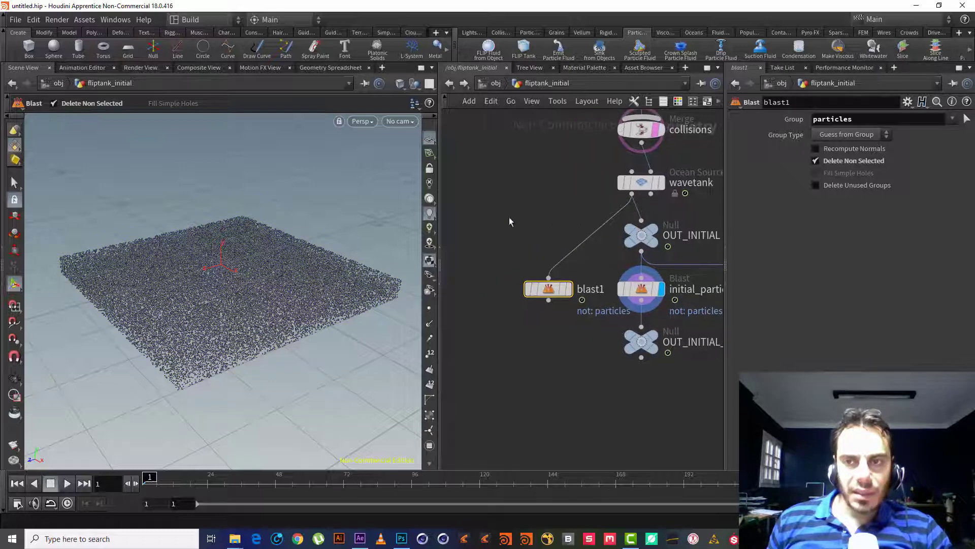
pyautogui.click(827, 161)
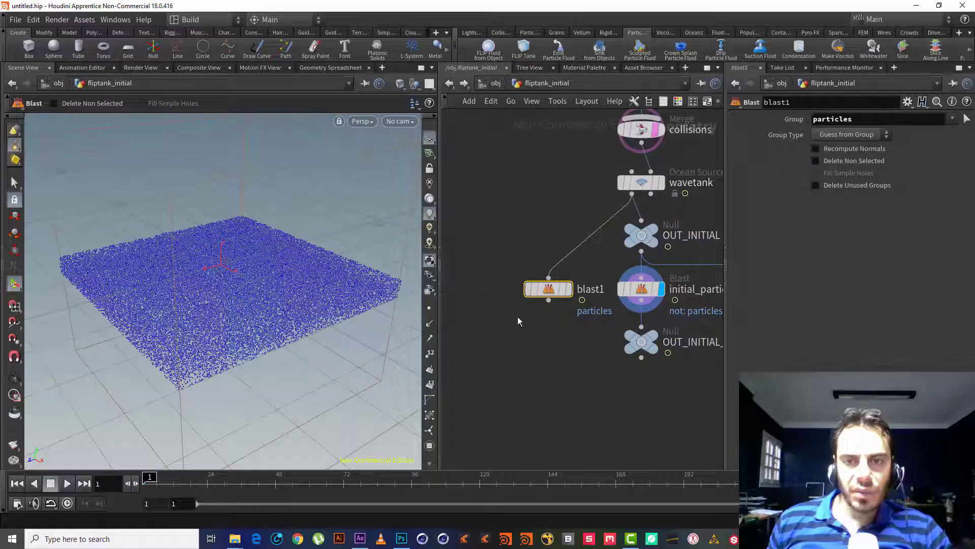
pyautogui.click(568, 289)
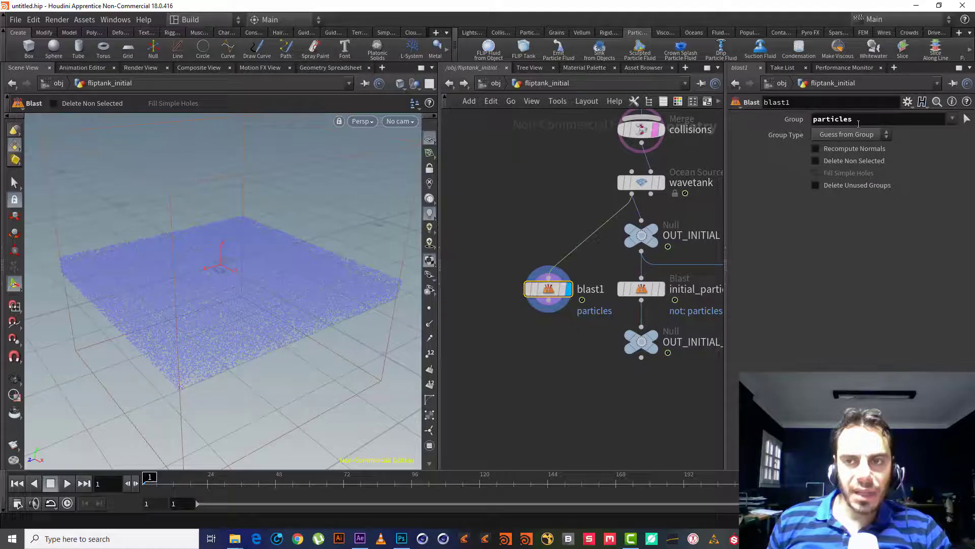
pyautogui.moveTo(504, 232); pyautogui.dragTo(590, 329)
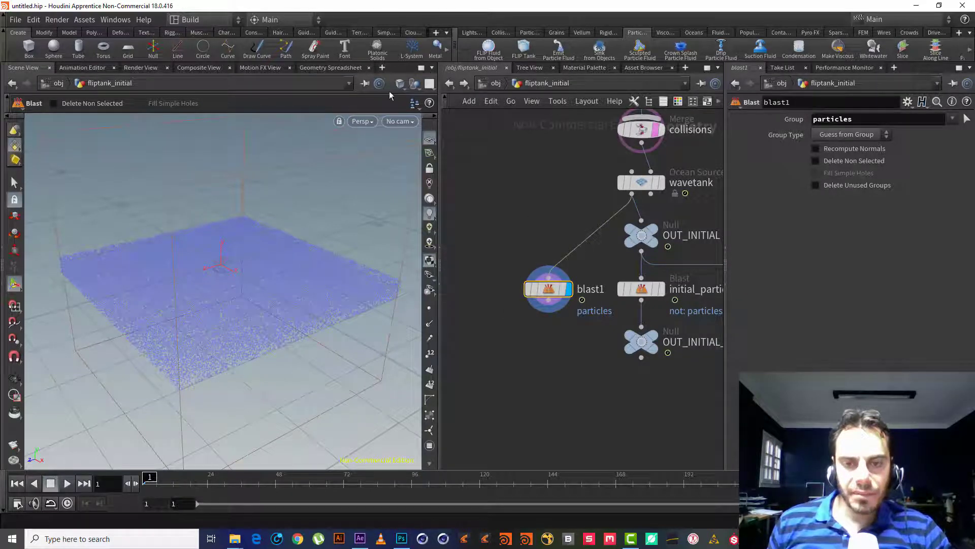
pyautogui.click(415, 84)
pyautogui.click(475, 123)
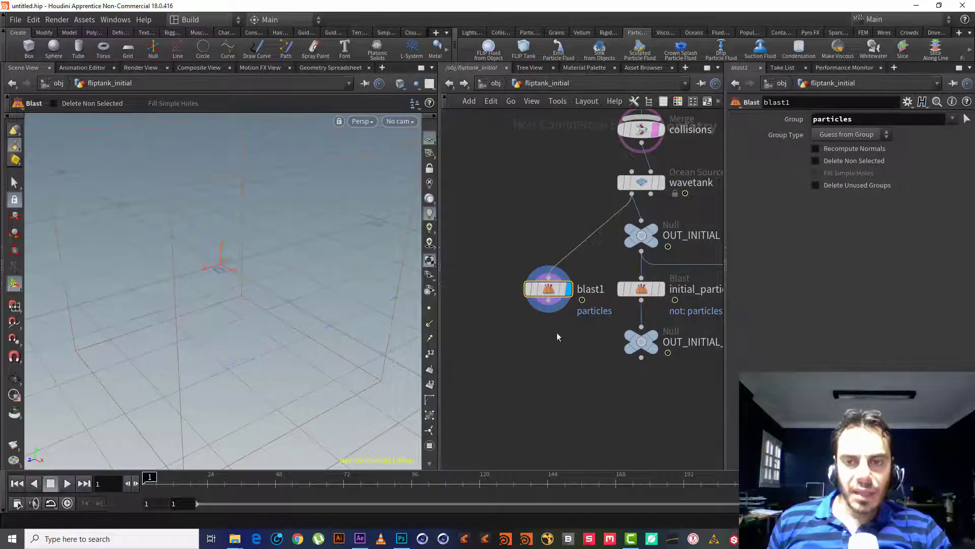
# Review blast1's information window, including its point, volume and group details, and close it.
pyautogui.click(512, 287)
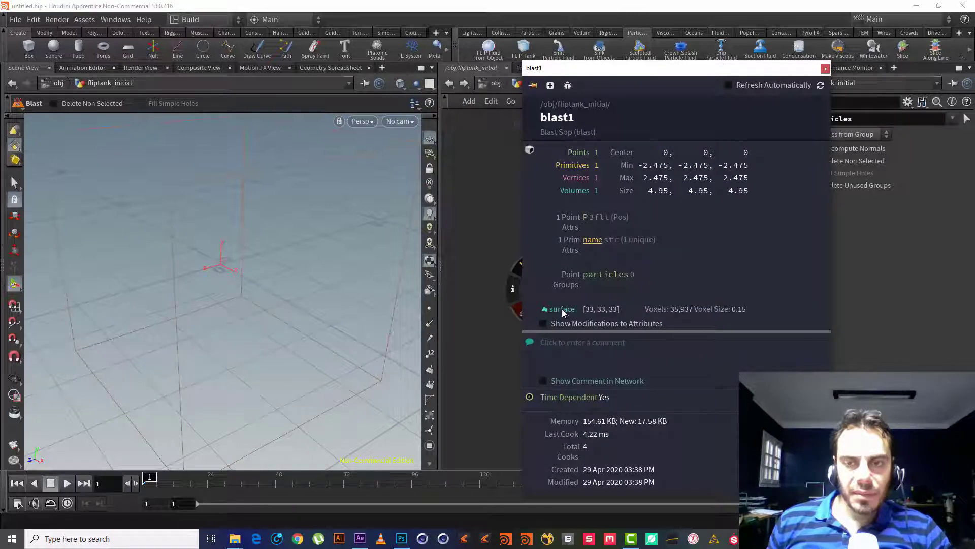
pyautogui.click(825, 68)
pyautogui.moveTo(529, 264); pyautogui.dragTo(550, 267, button='middle')
pyautogui.moveTo(529, 231); pyautogui.dragTo(589, 334)
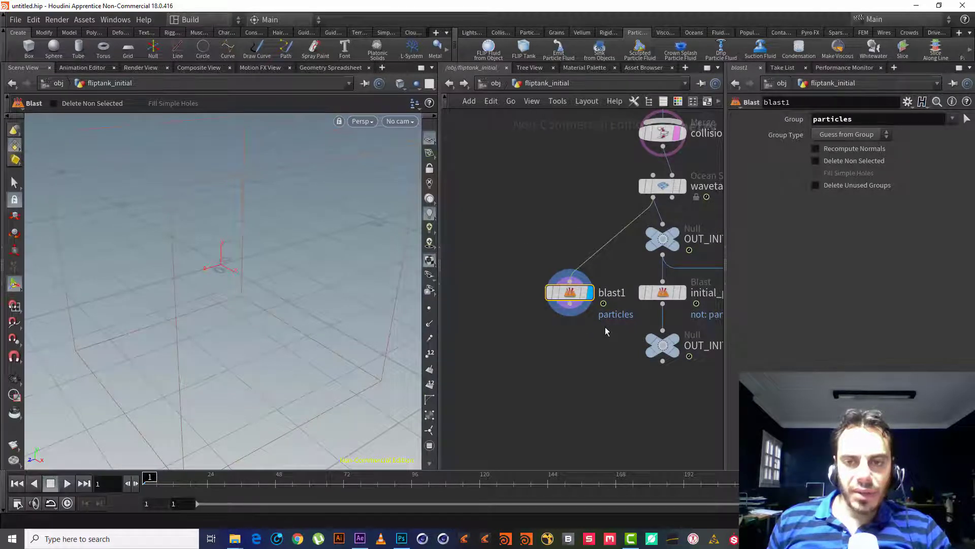
pyautogui.click(951, 122)
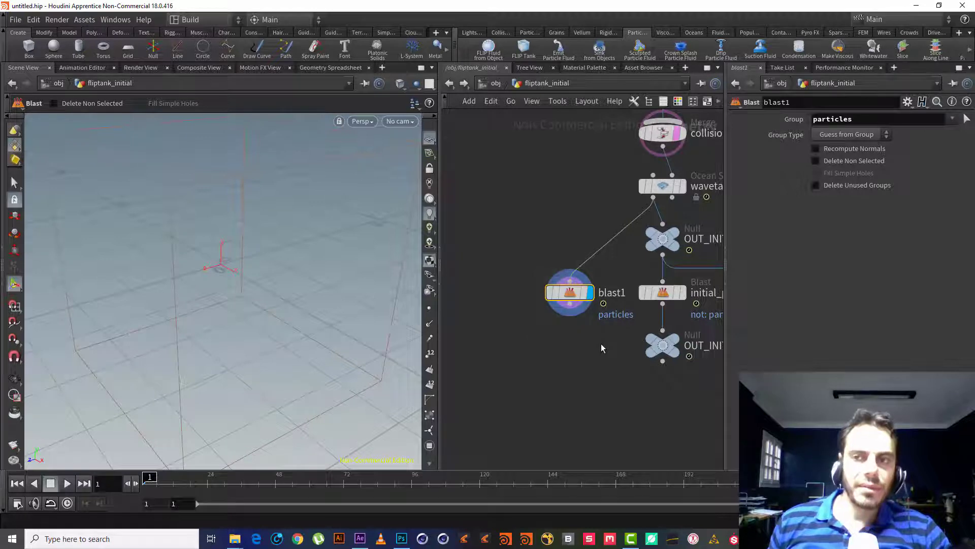
# Replace blast1 with a fresh Blast node connected to wavetank's first output and display it.
pyautogui.press('Delete')
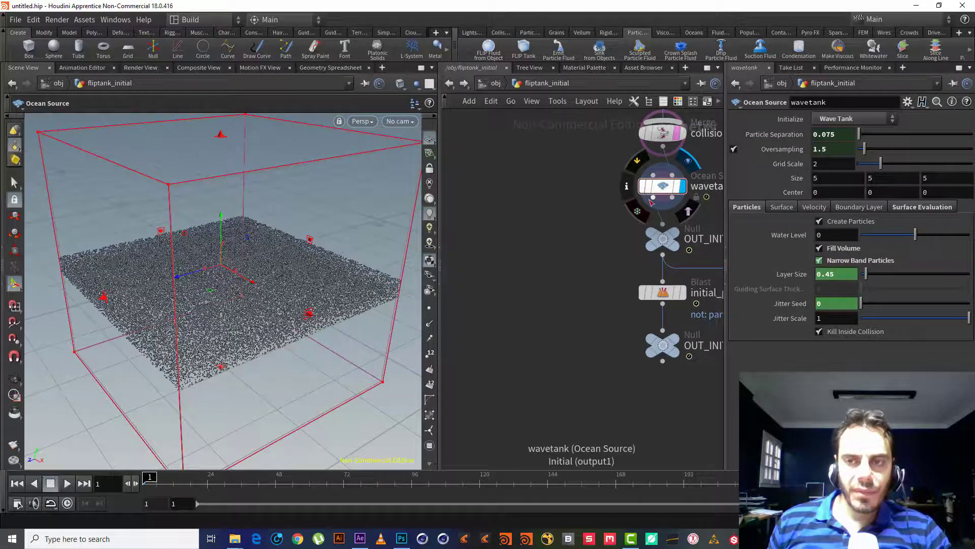
pyautogui.click(652, 199)
pyautogui.press('Tab')
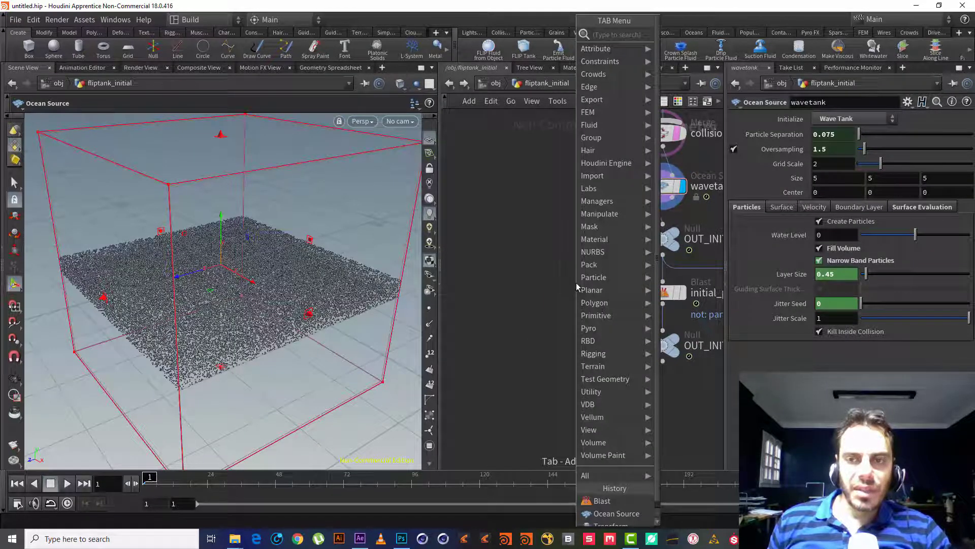
pyautogui.write('blas')
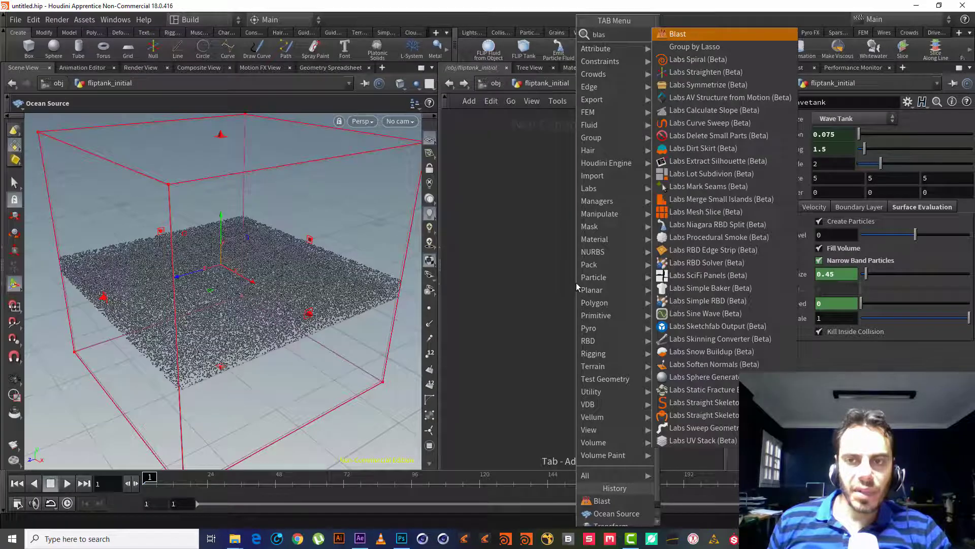
pyautogui.press('Return')
pyautogui.click(576, 282)
pyautogui.click(576, 286)
pyautogui.click(952, 120)
pyautogui.click(952, 142)
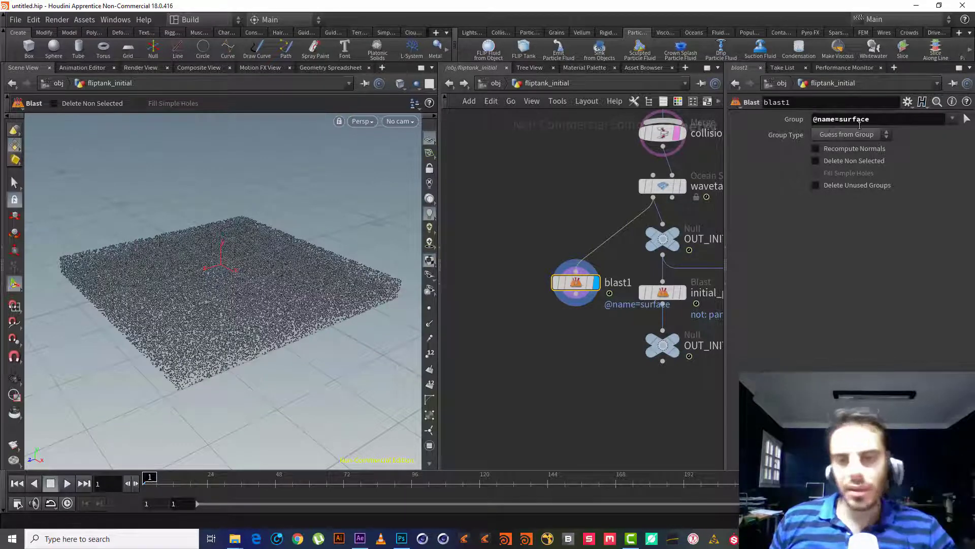
pyautogui.click(815, 161)
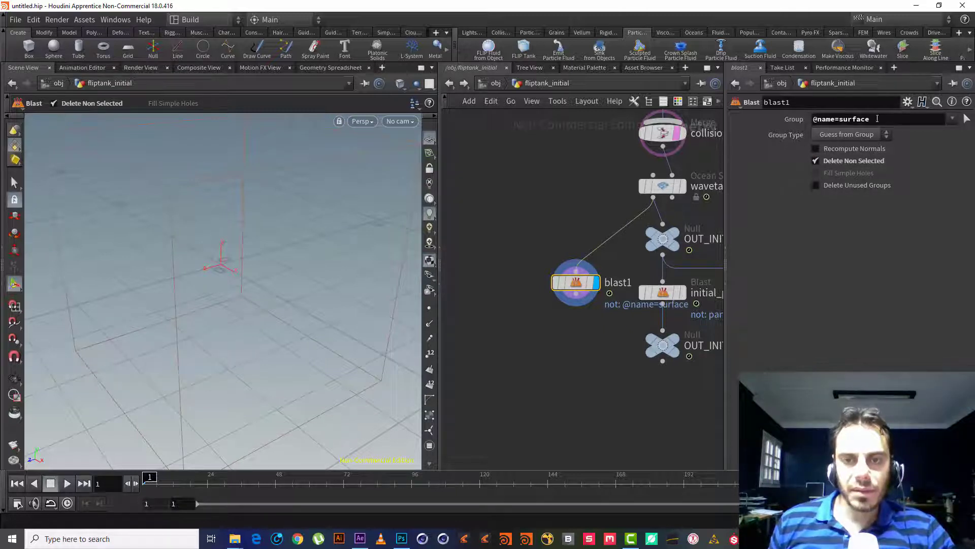
pyautogui.moveTo(506, 201); pyautogui.dragTo(598, 343)
# Set initial_surface's Group to particles with Delete Non Selected off, and check its node information window.
pyautogui.moveTo(590, 367); pyautogui.dragTo(452, 357, button='middle')
pyautogui.click(653, 299)
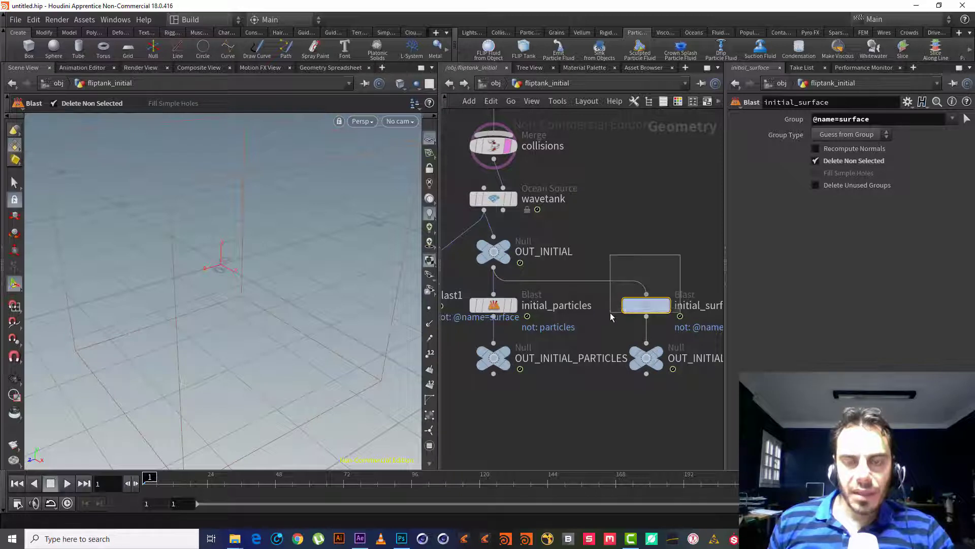
pyautogui.click(953, 120)
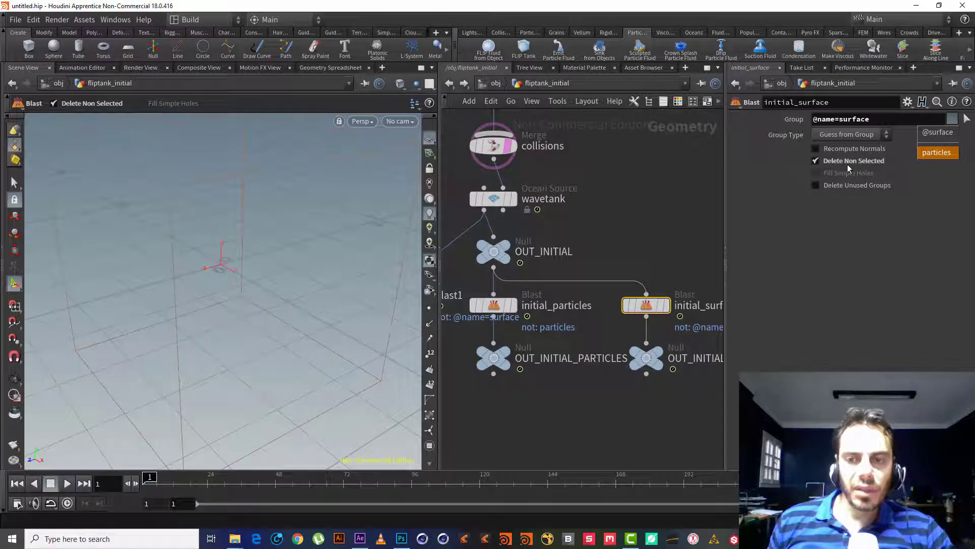
pyautogui.click(937, 153)
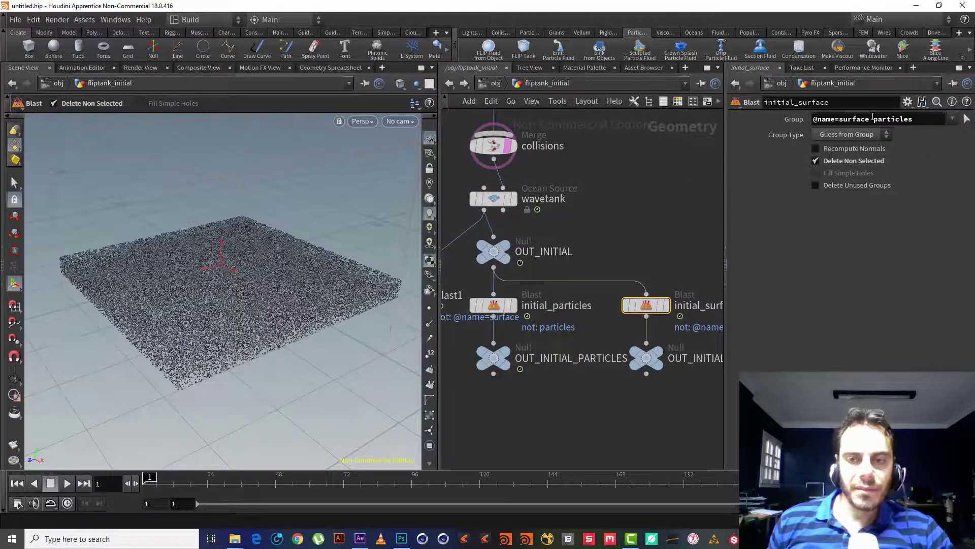
pyautogui.moveTo(873, 119); pyautogui.dragTo(813, 119)
pyautogui.press('BackSpace')
pyautogui.press('Return')
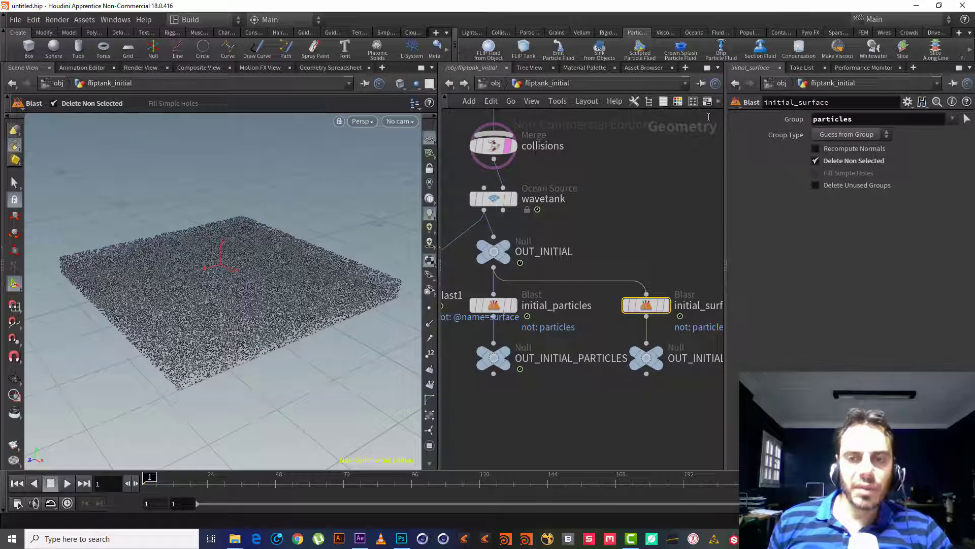
pyautogui.click(878, 161)
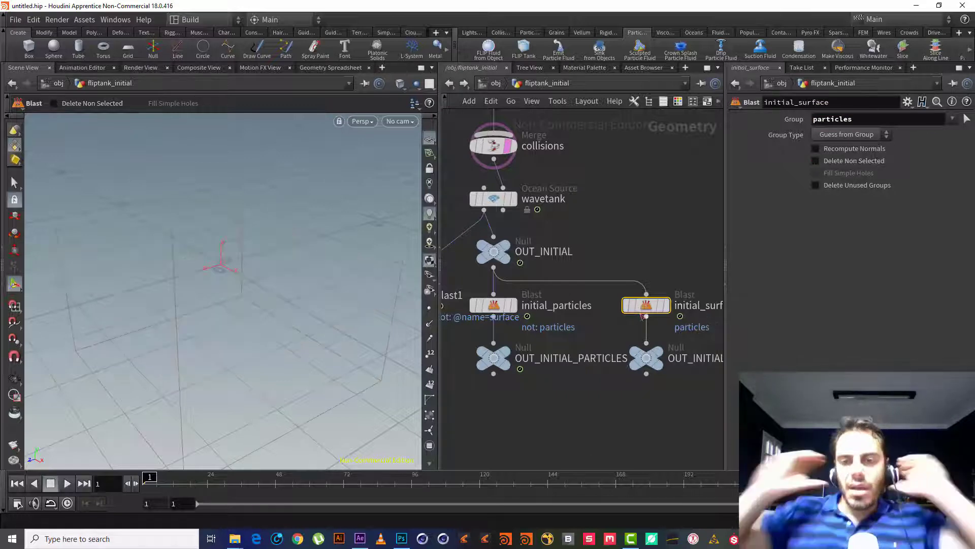
pyautogui.click(610, 306)
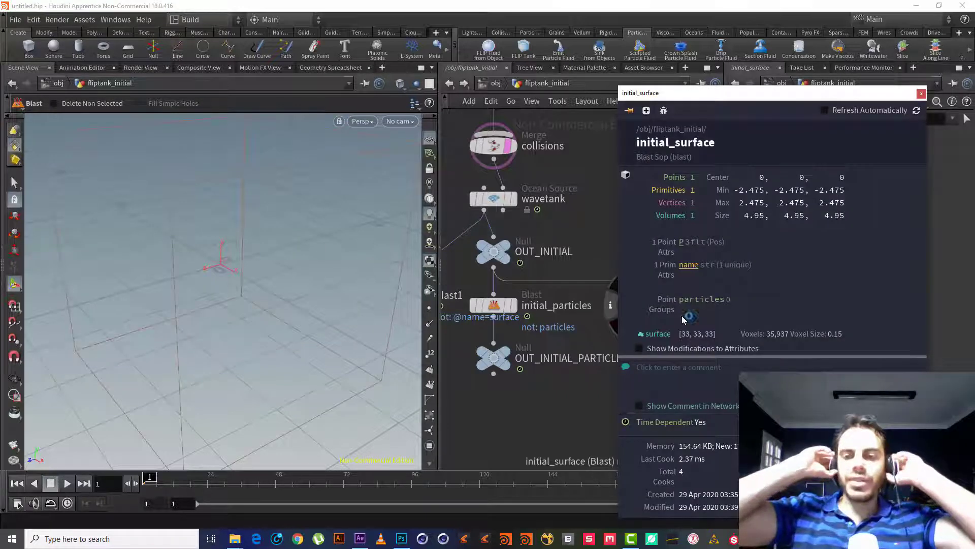
pyautogui.click(921, 93)
# Undo the Group and Delete Non Selected changes on the initial_surface Blast node.
pyautogui.hotkey('ctrl', 'z')
pyautogui.hotkey('ctrl', 'z')
pyautogui.hotkey('ctrl', 'z')
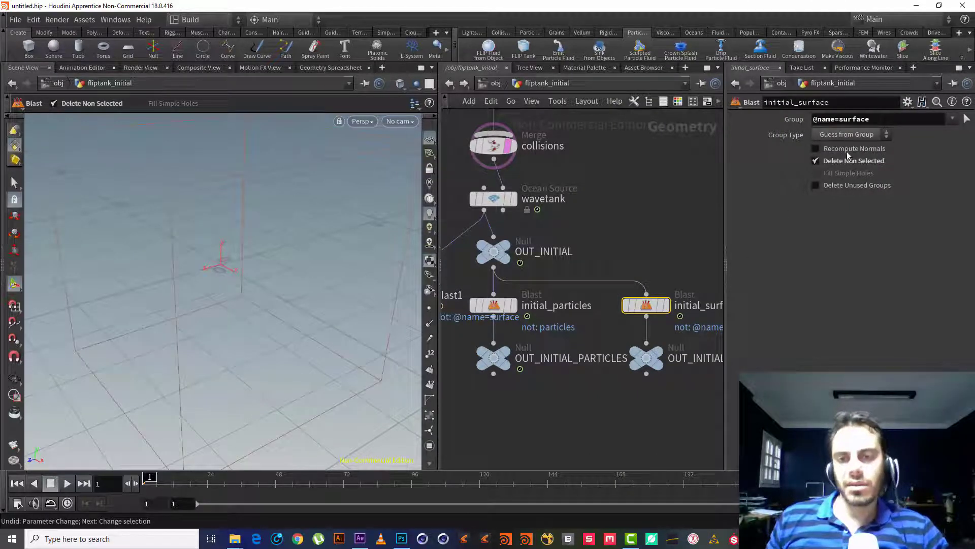
# Return from fliptank_initial to the object level and enter the AutoDopNetwork.
pyautogui.press('u')
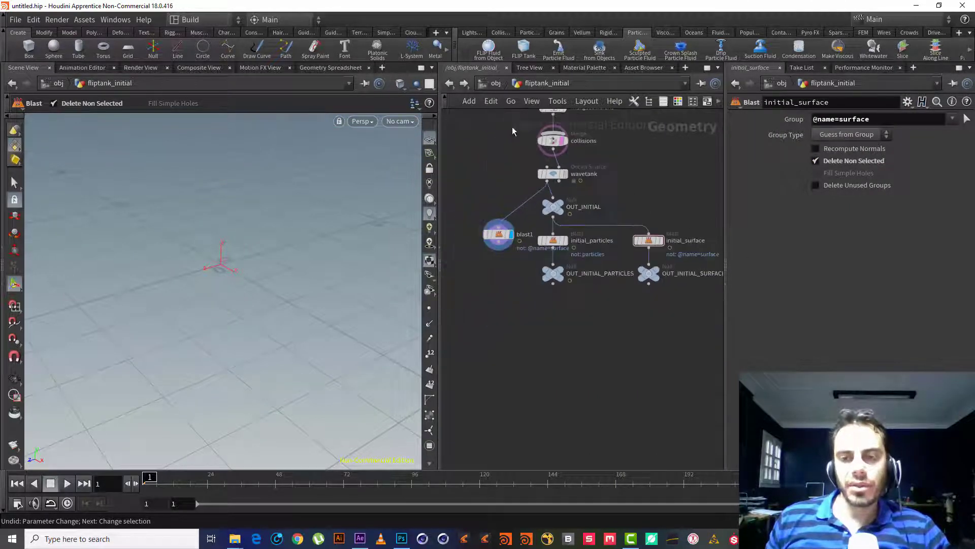
pyautogui.moveTo(620, 355); pyautogui.dragTo(652, 297, button='middle')
pyautogui.keyDown('alt'); pyautogui.moveTo(137, 318); pyautogui.dragTo(189, 294); pyautogui.keyUp('alt')
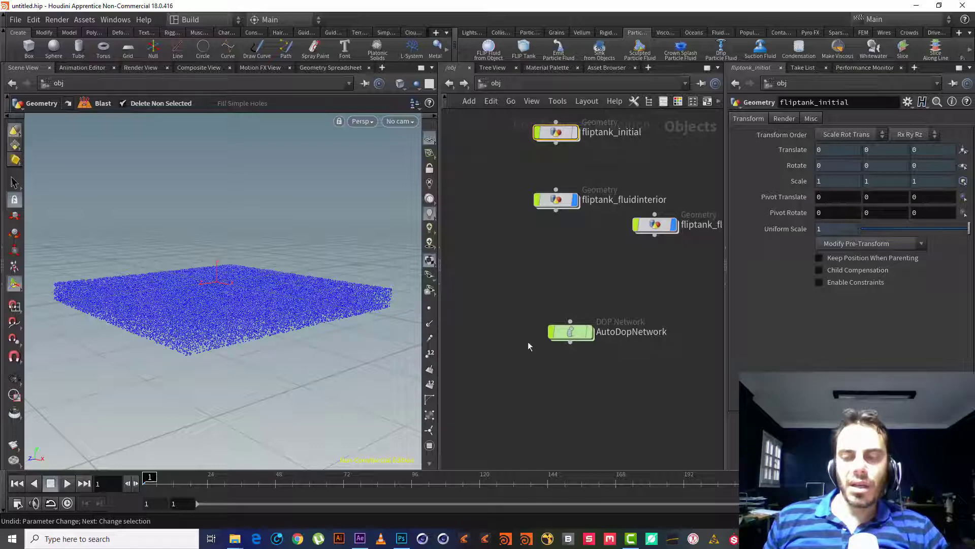
pyautogui.doubleClick(569, 331)
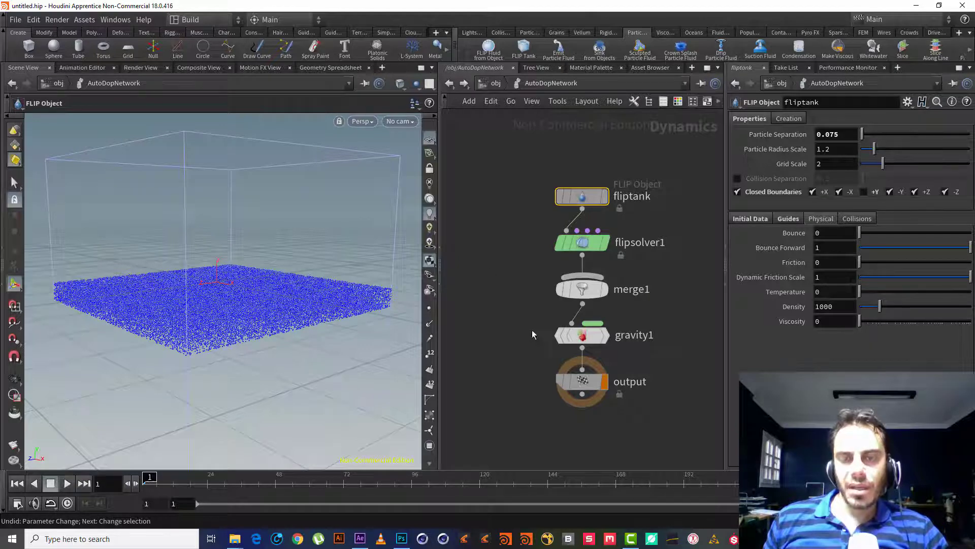
# Move the fliptank FLIP Object node out of line with the solver chain and show its Initial Data parameters.
pyautogui.moveTo(583, 201); pyautogui.dragTo(529, 176)
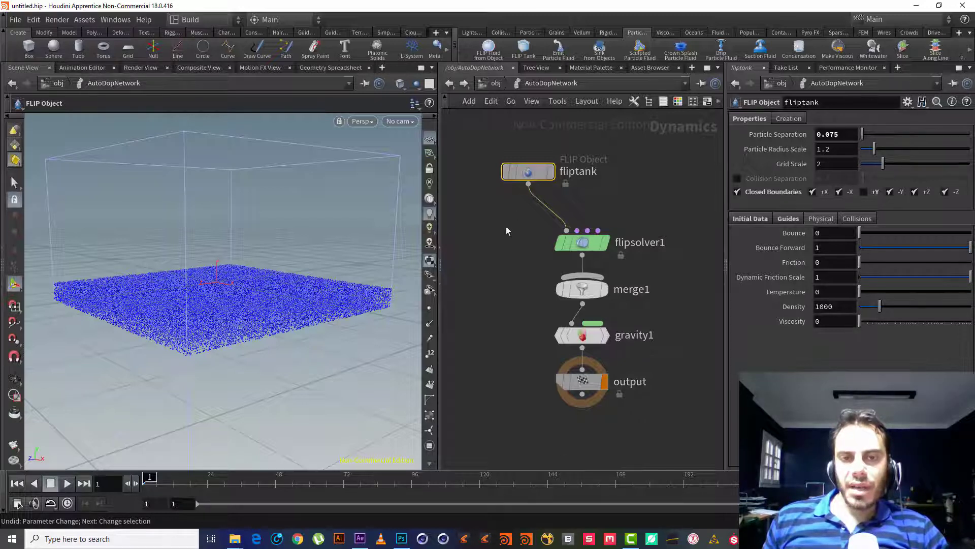
pyautogui.click(624, 199)
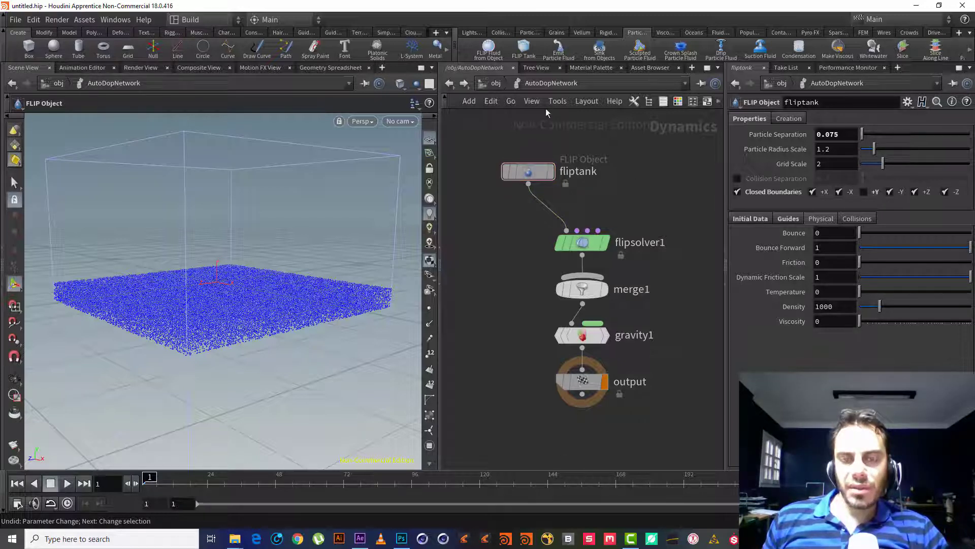
pyautogui.moveTo(494, 191); pyautogui.dragTo(486, 193)
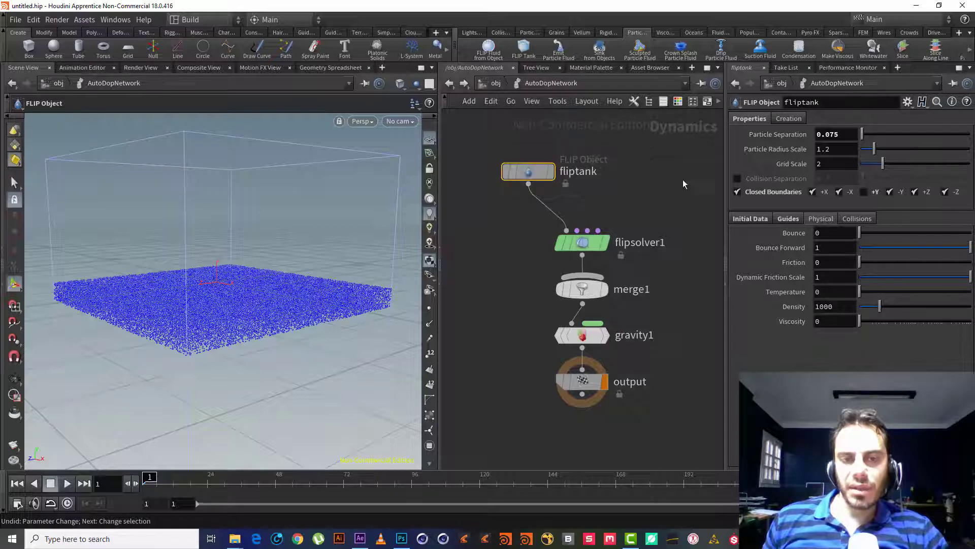
pyautogui.click(750, 218)
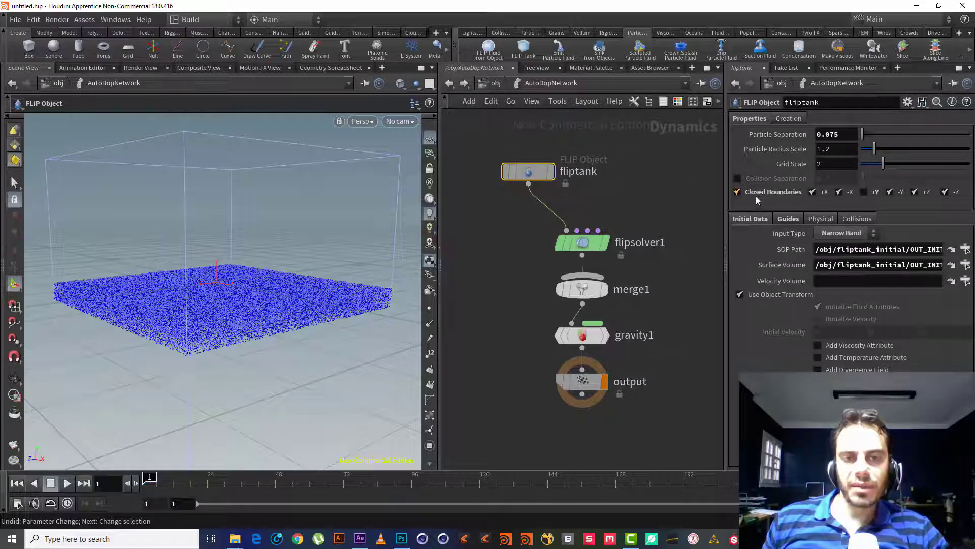
pyautogui.moveTo(638, 181); pyautogui.dragTo(653, 190, button='middle')
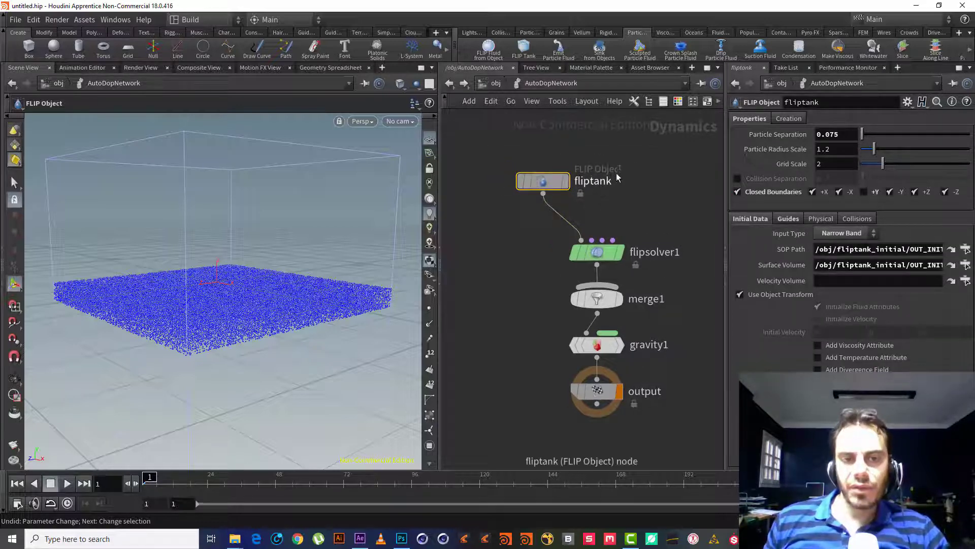
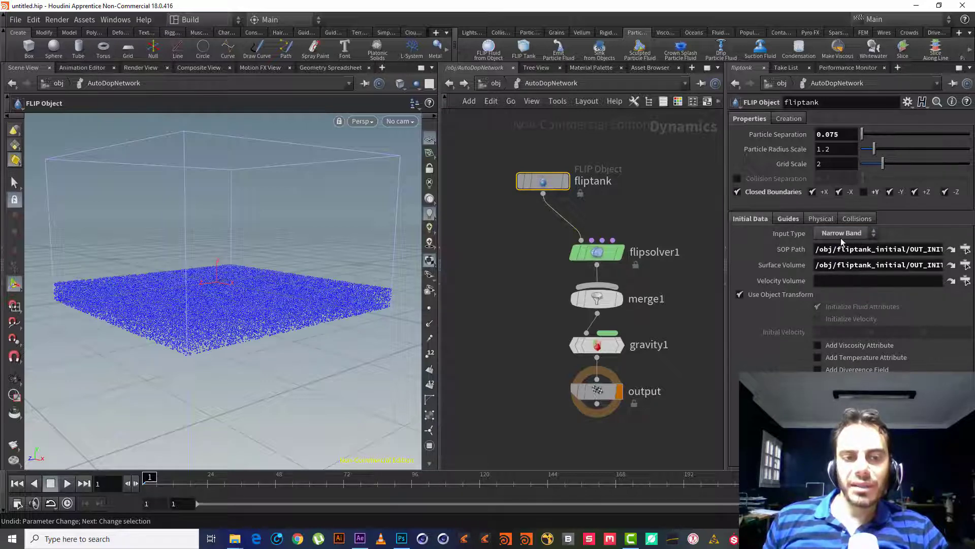
# Look through the FLIP Object's Input Type options and view the tank's particle layer from the side.
pyautogui.click(846, 235)
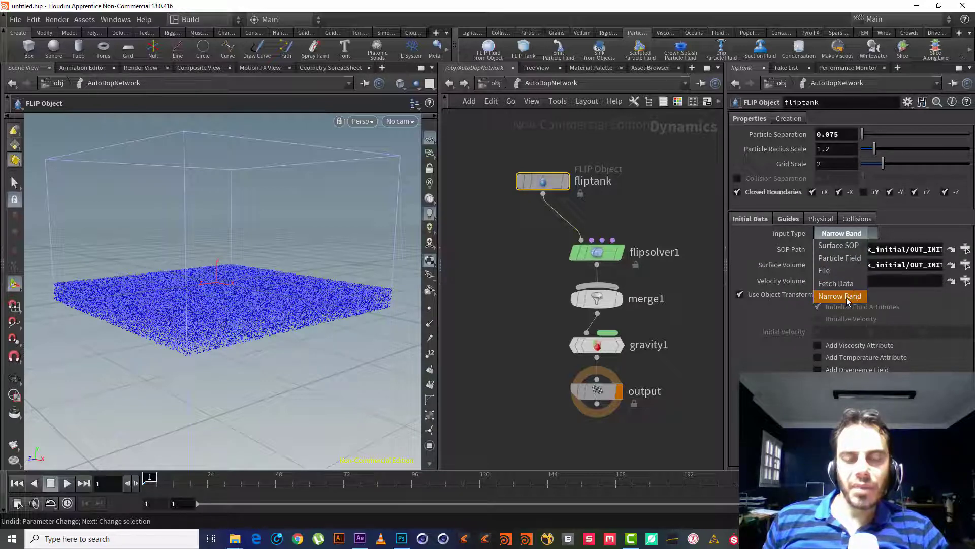
pyautogui.click(652, 202)
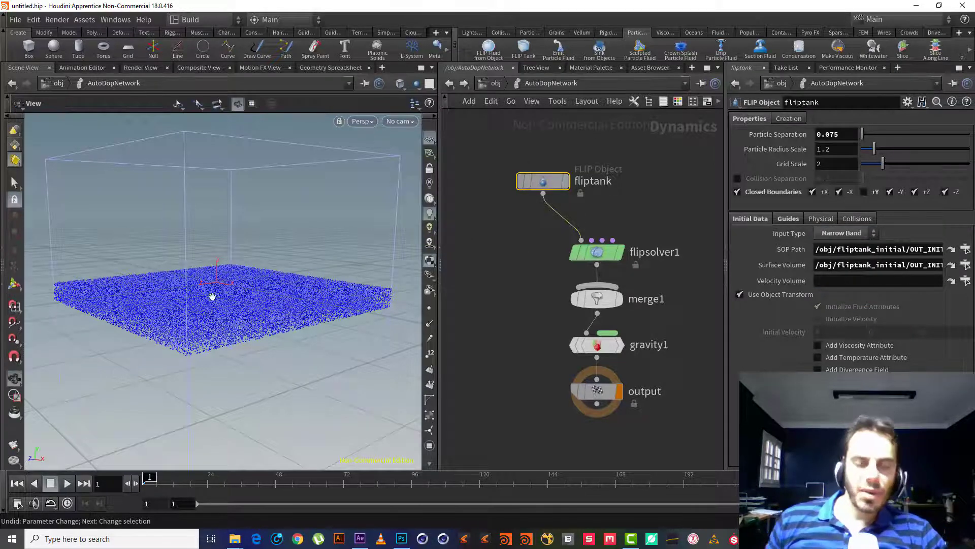
pyautogui.keyDown('alt'); pyautogui.moveTo(212, 293); pyautogui.dragTo(211, 276); pyautogui.keyUp('alt')
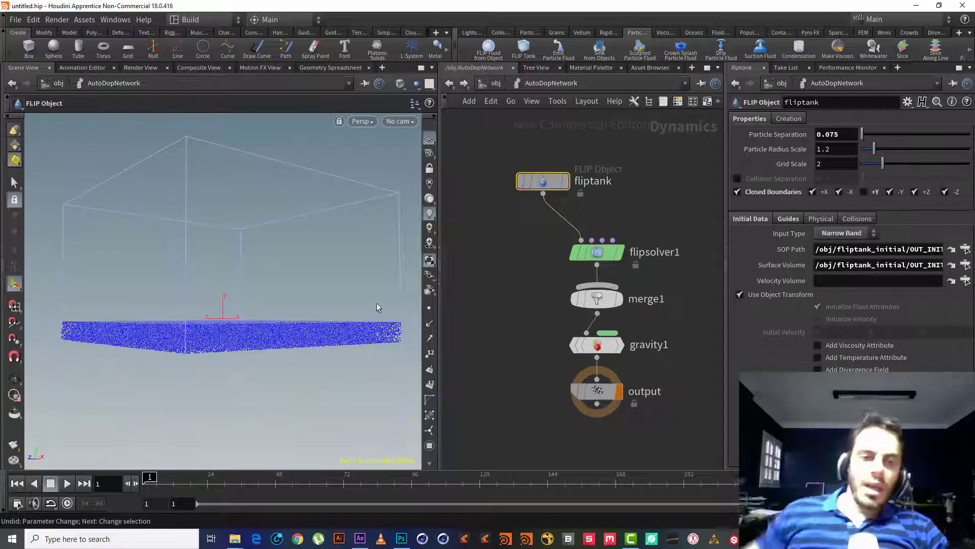
pyautogui.scroll(-3, 162, 325)
pyautogui.keyDown('alt'); pyautogui.moveTo(182, 327); pyautogui.dragTo(197, 337); pyautogui.keyUp('alt')
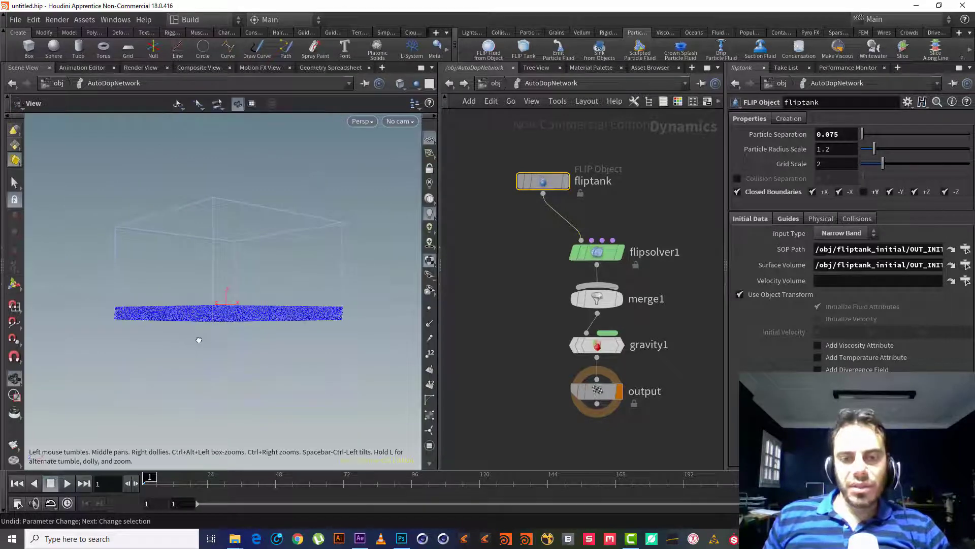
# Set the viewport background's colour scheme to Dark in the display options.
pyautogui.press('d')
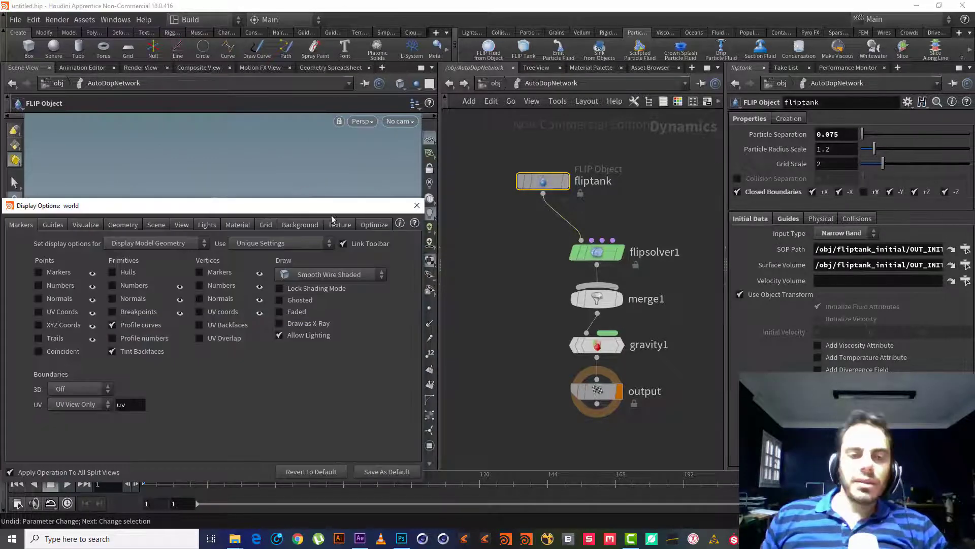
pyautogui.click(302, 225)
pyautogui.click(109, 243)
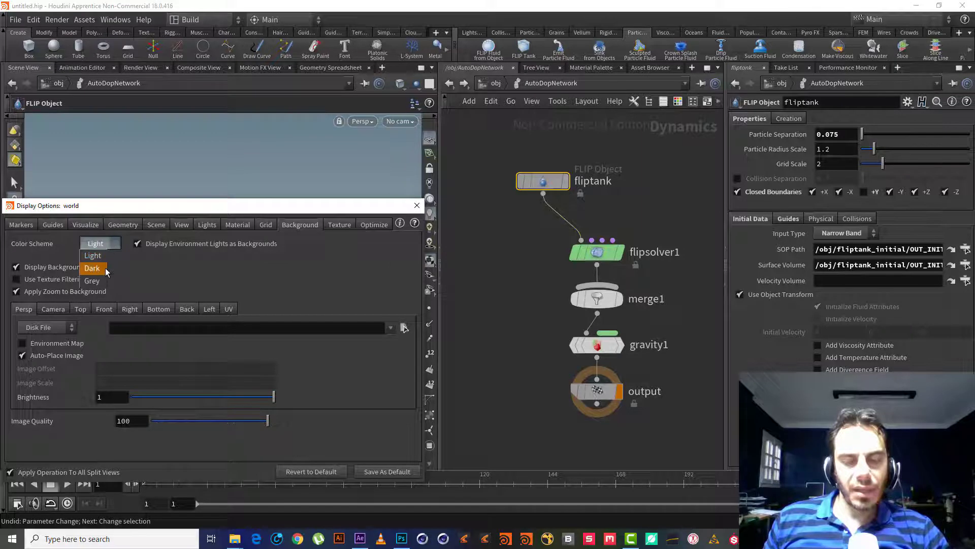
pyautogui.click(105, 268)
pyautogui.click(417, 205)
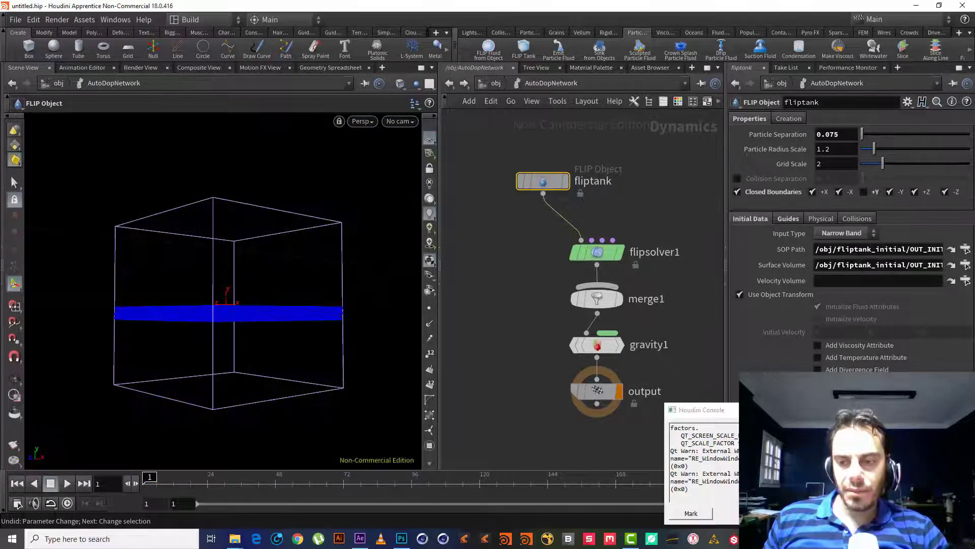
# Examine the particle layer inside the tank's bounding box from the side and from slightly above.
pyautogui.keyDown('alt'); pyautogui.moveTo(236, 323); pyautogui.dragTo(234, 323); pyautogui.keyUp('alt')
pyautogui.moveTo(132, 320)
pyautogui.keyDown('alt'); pyautogui.mouseDown()
pyautogui.moveTo(131, 329)
pyautogui.moveTo(135, 319)
pyautogui.mouseUp(); pyautogui.keyUp('alt')
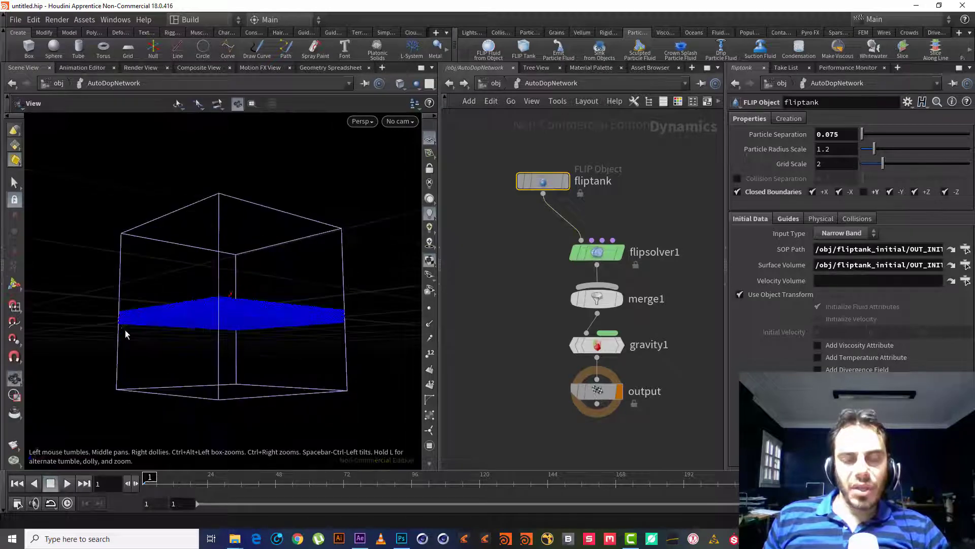
pyautogui.press('Return')
pyautogui.keyDown('alt'); pyautogui.moveTo(239, 346); pyautogui.dragTo(228, 350); pyautogui.keyUp('alt')
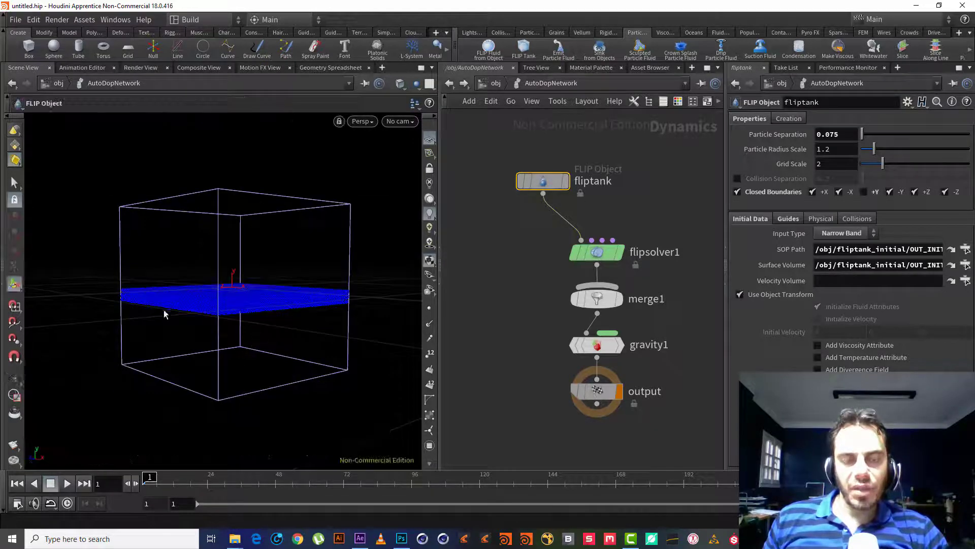
pyautogui.keyDown('alt'); pyautogui.moveTo(275, 326); pyautogui.dragTo(273, 321); pyautogui.keyUp('alt')
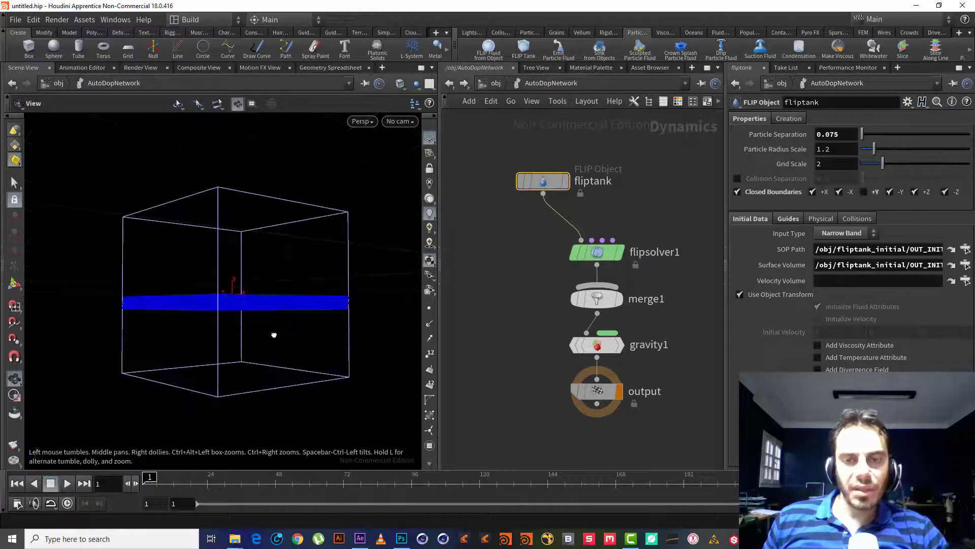
pyautogui.press('Return')
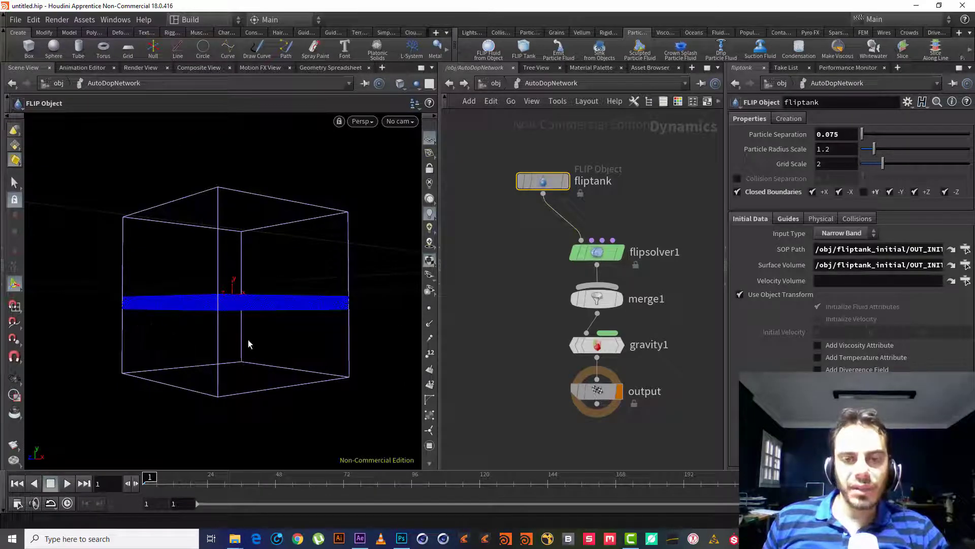
pyautogui.moveTo(209, 283); pyautogui.dragTo(246, 288)
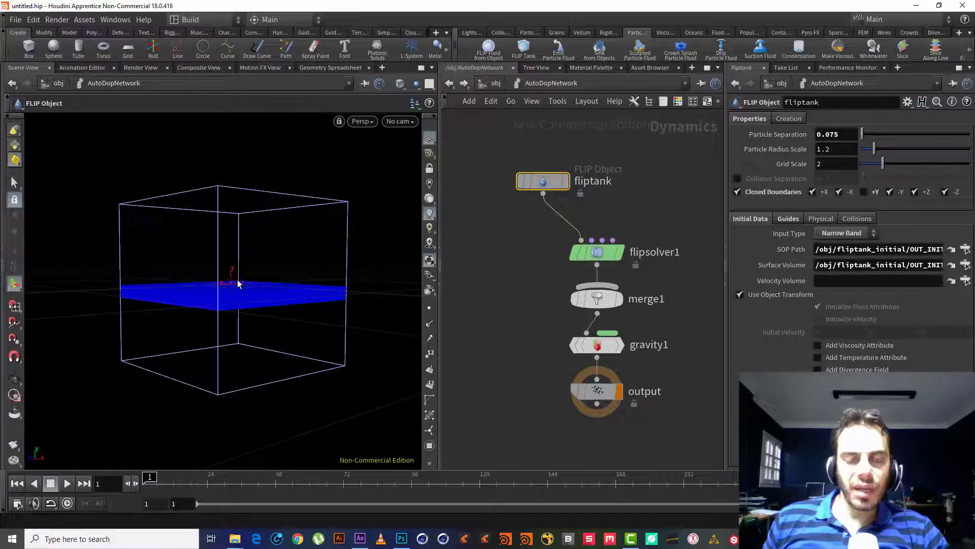
pyautogui.moveTo(238, 283); pyautogui.dragTo(279, 292)
pyautogui.press('Return')
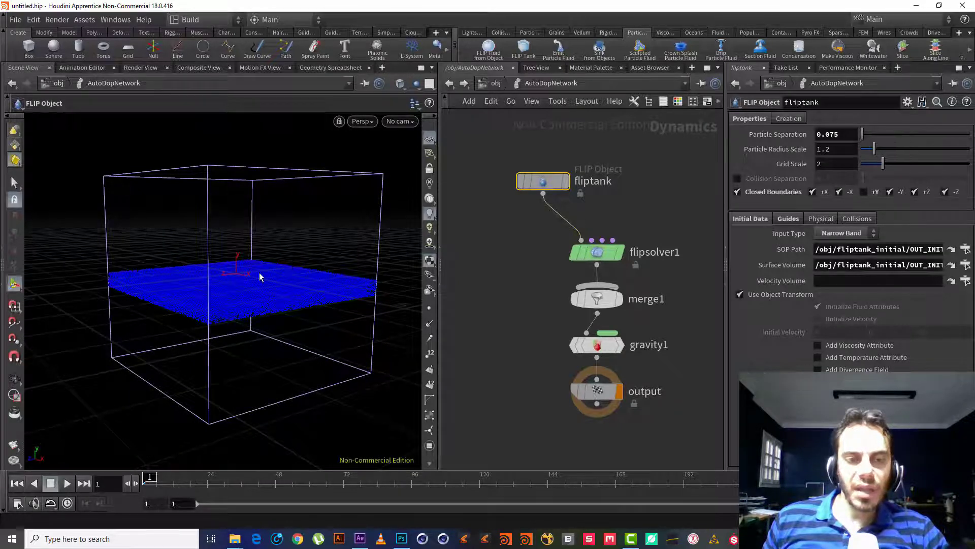
pyautogui.moveTo(279, 274); pyautogui.dragTo(195, 321)
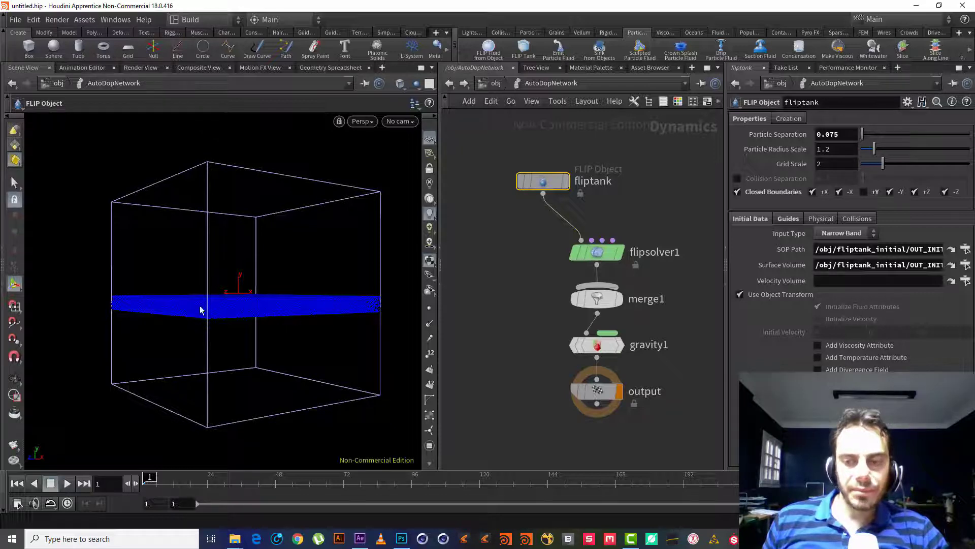
pyautogui.keyDown('alt'); pyautogui.moveTo(371, 319); pyautogui.dragTo(401, 304); pyautogui.keyUp('alt')
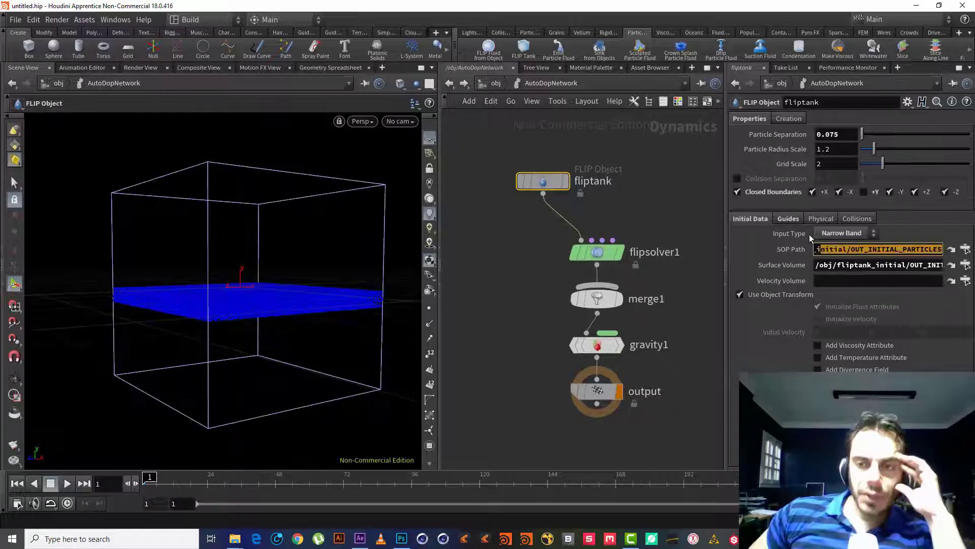
# Review fliptank's Input Type options and the OUT_INITIAL_PARTICLES reference in its SOP Path.
pyautogui.click(843, 233)
pyautogui.click(900, 232)
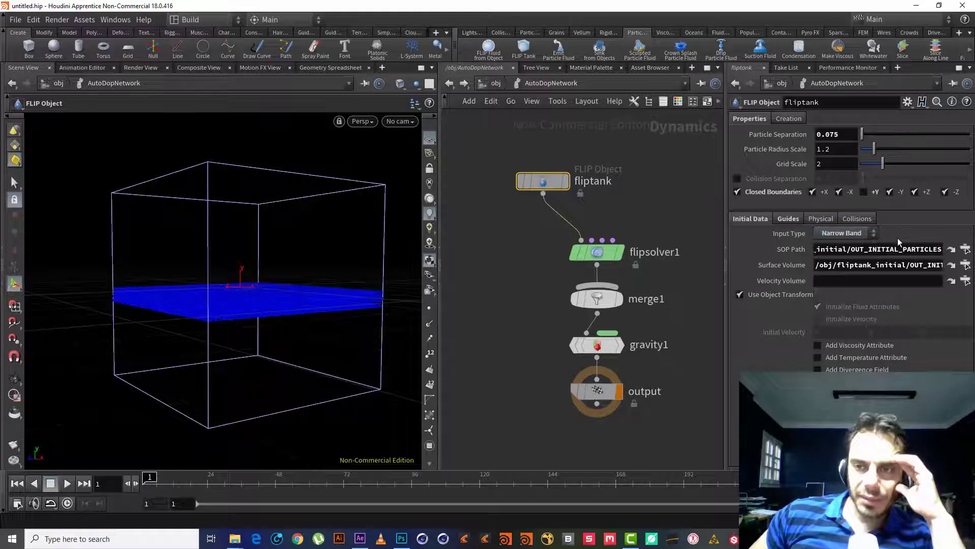
pyautogui.moveTo(868, 248); pyautogui.dragTo(948, 250)
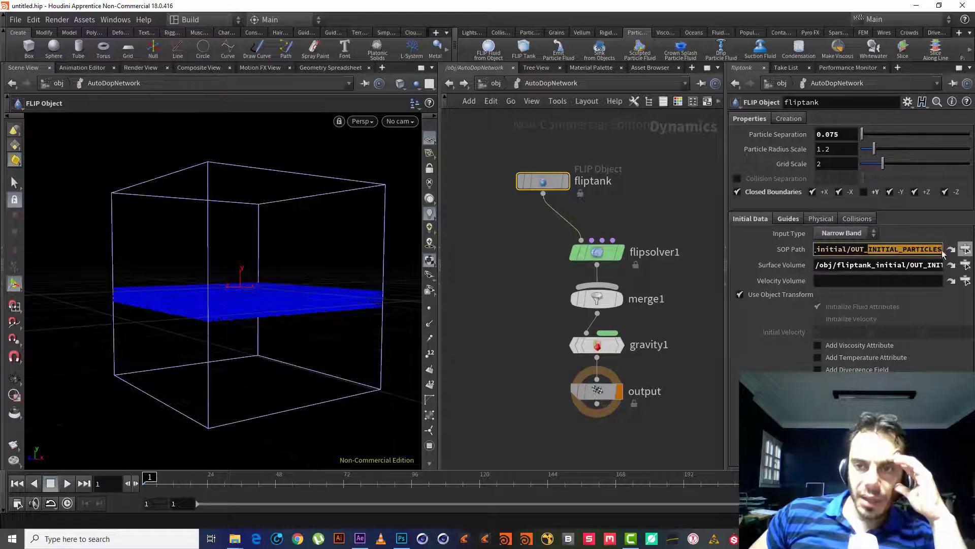
pyautogui.click(904, 249)
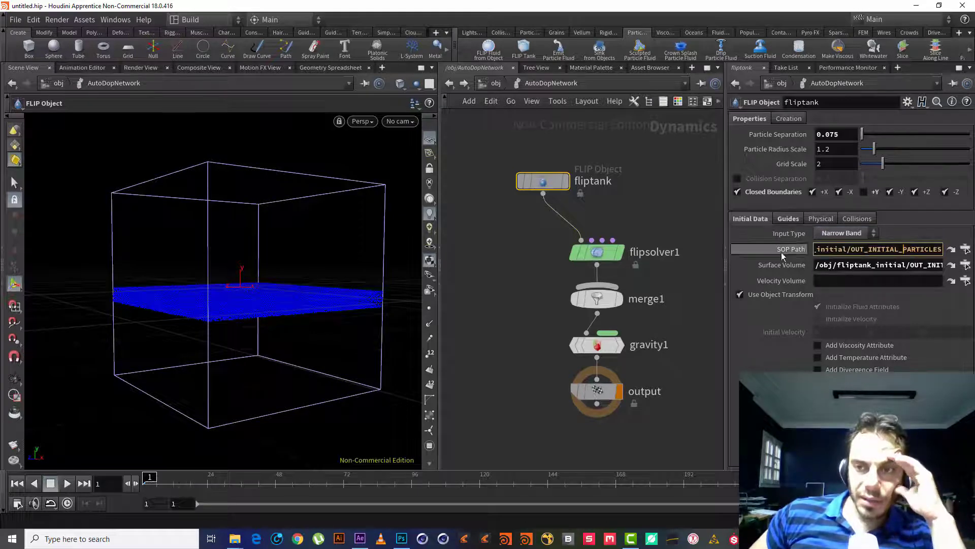
# Jump to the OUT_INITIAL_PARTICLES node referenced by fliptank's SOP Path and return to the AutoDopNetwork.
pyautogui.click(535, 268)
pyautogui.click(951, 250)
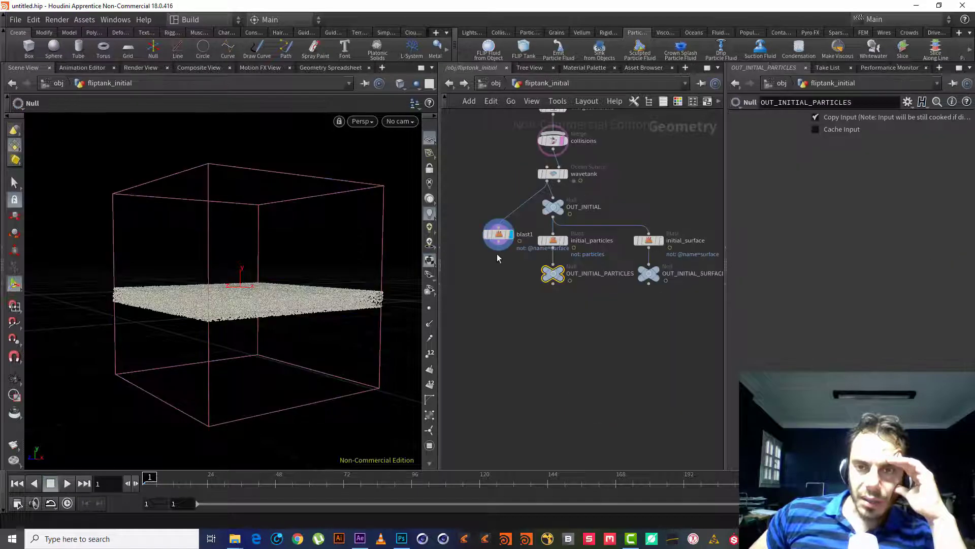
pyautogui.moveTo(562, 277)
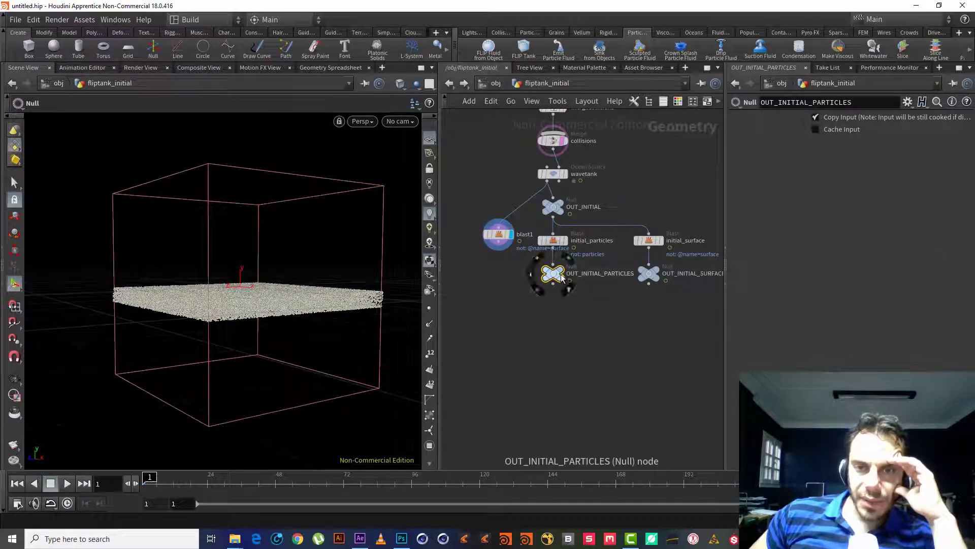
pyautogui.click(453, 84)
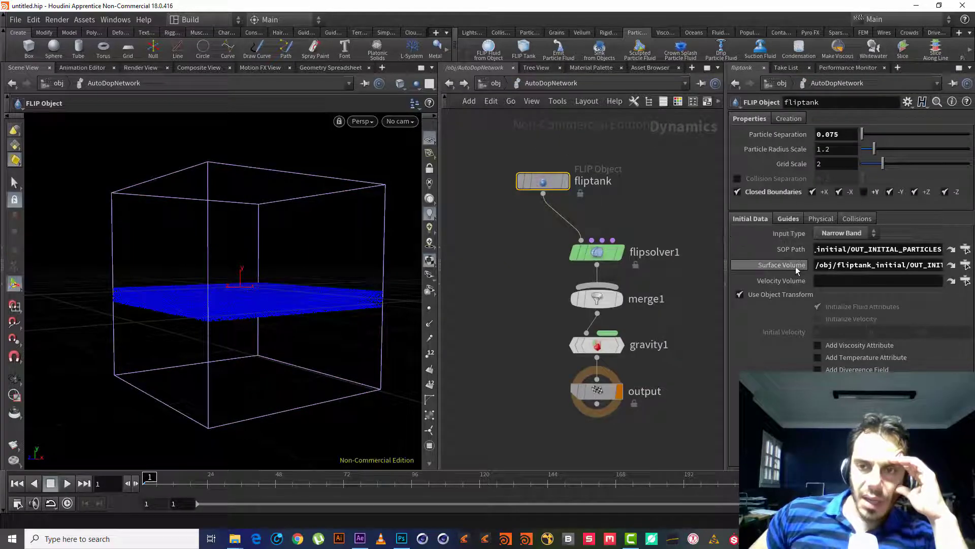
# Follow fliptank's Surface Volume reference to the OUT_INITIAL_SURFACE node and return to the AutoDopNetwork.
pyautogui.click(965, 265)
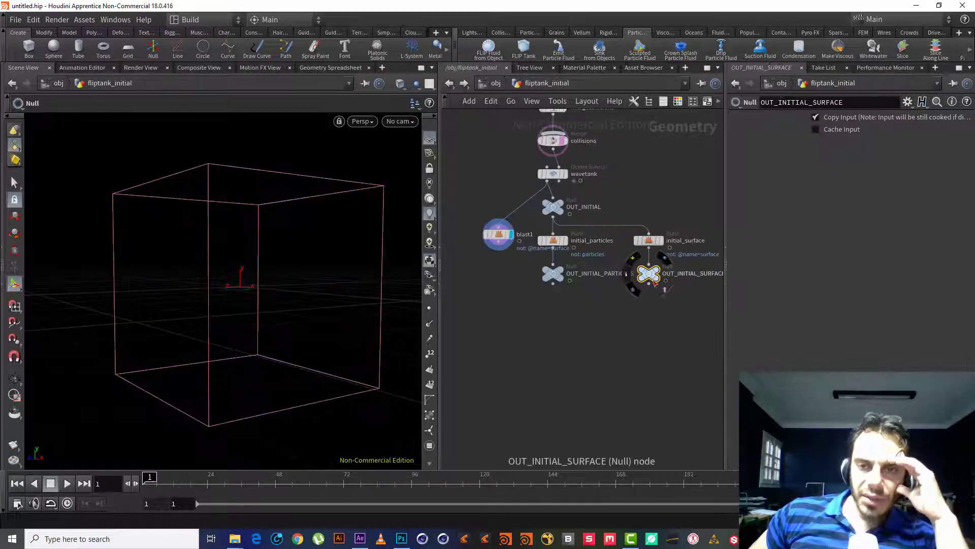
pyautogui.moveTo(660, 311); pyautogui.dragTo(637, 307, button='middle')
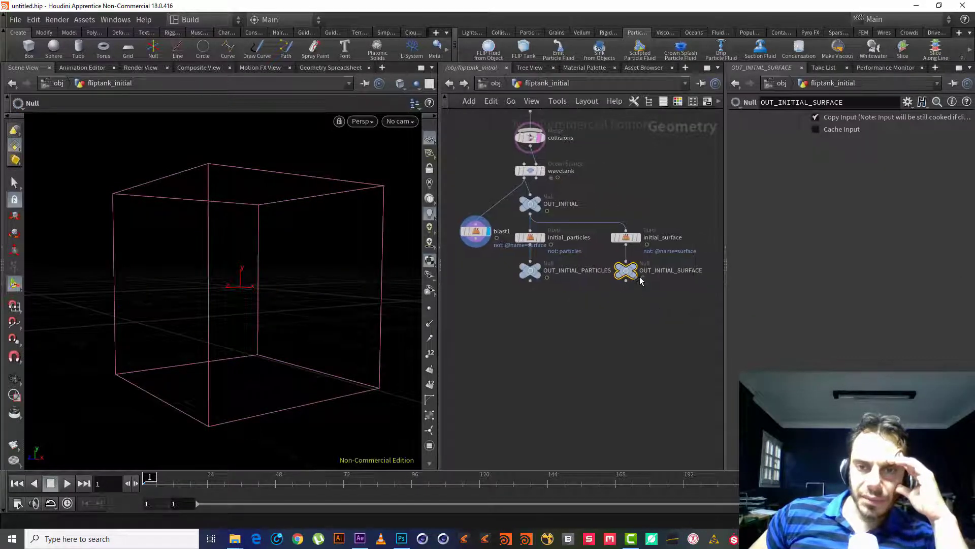
pyautogui.click(449, 83)
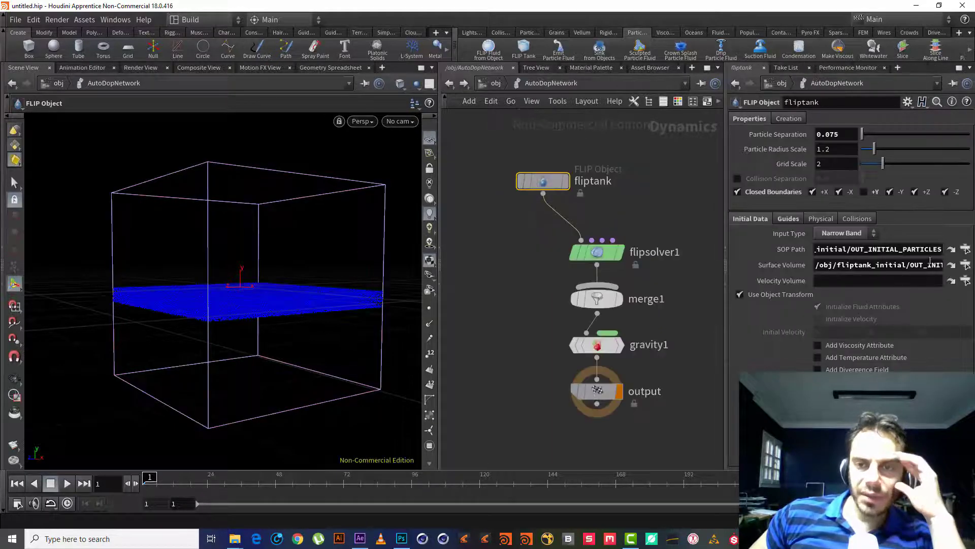
pyautogui.click(951, 265)
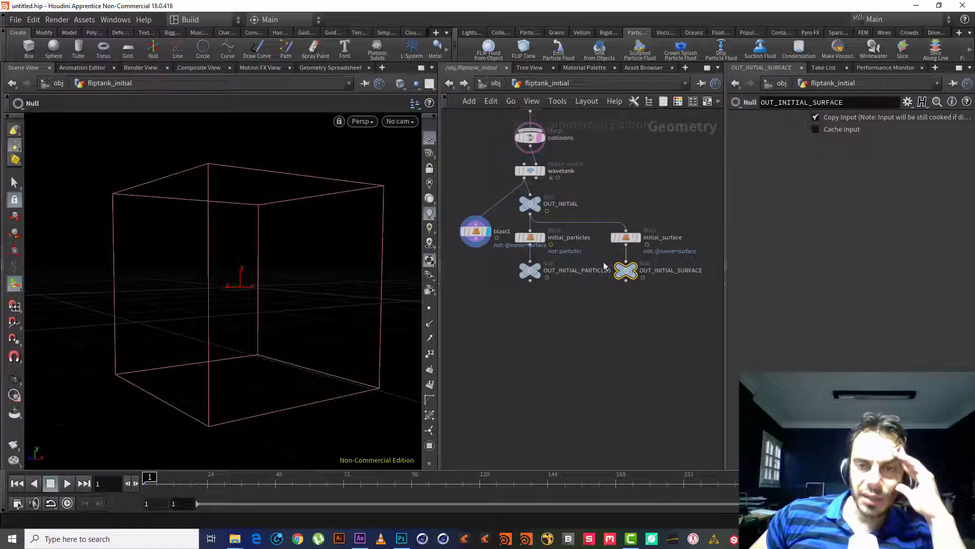
pyautogui.click(448, 85)
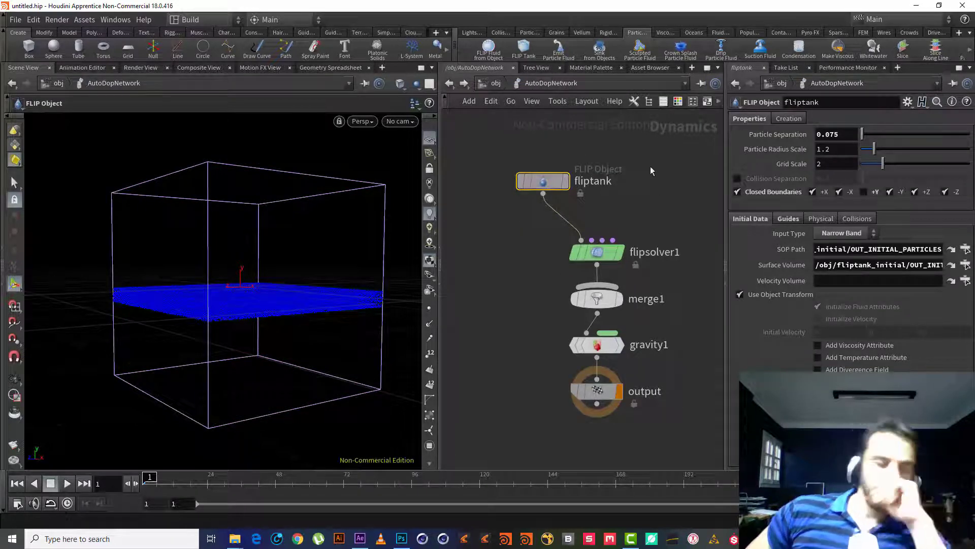
# Show the Physical and Collisions parameters of the fliptank FLIP Object.
pyautogui.moveTo(661, 221); pyautogui.dragTo(650, 212, button='middle')
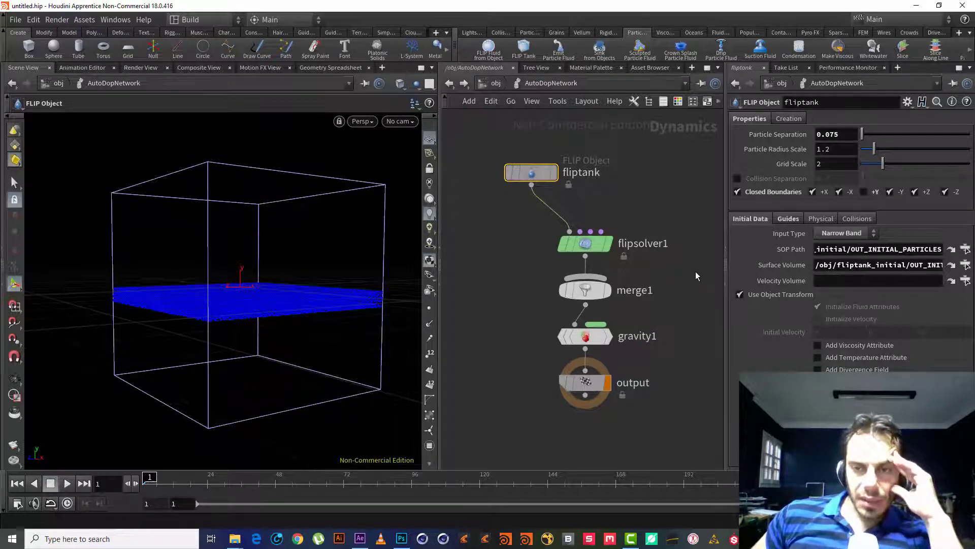
pyautogui.click(820, 218)
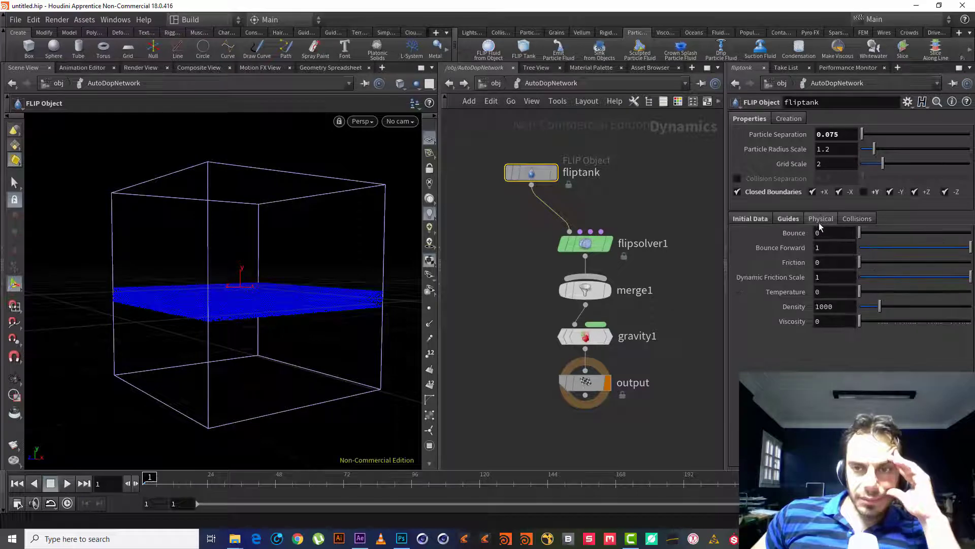
pyautogui.click(863, 219)
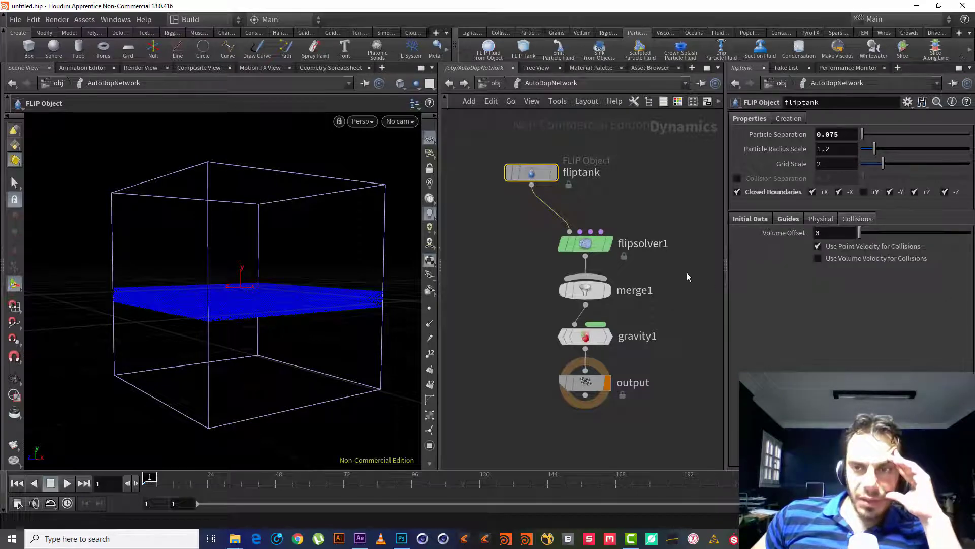
# Show the parameters of the merge1 and gravity1 nodes below the FLIP solver.
pyautogui.click(586, 291)
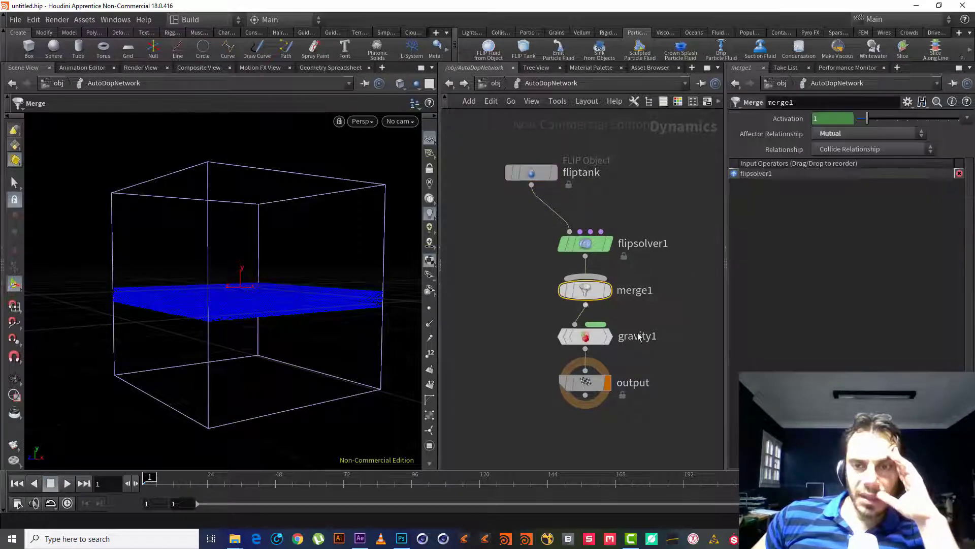
pyautogui.click(592, 337)
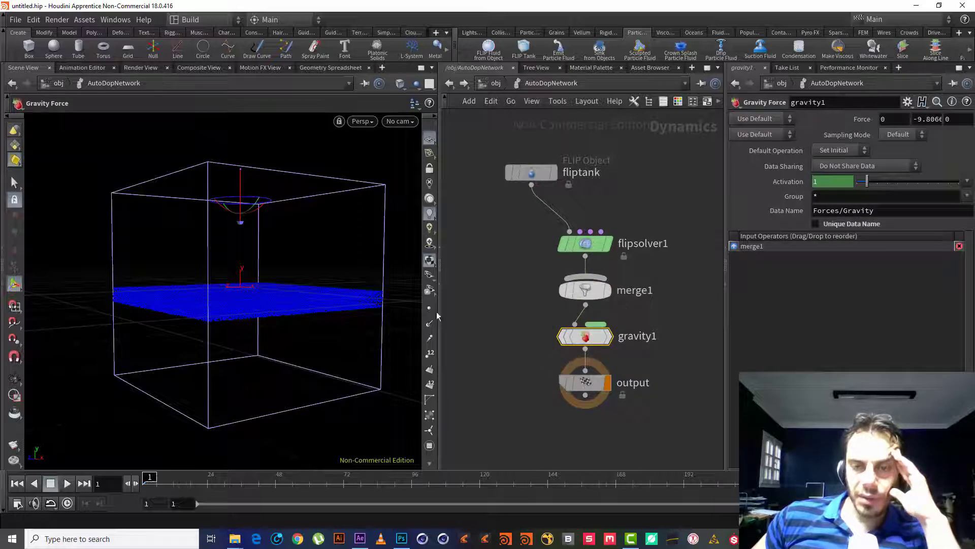
# Play the FLIP simulation up to frame 76, stop it and return to frame 1.
pyautogui.click(63, 489)
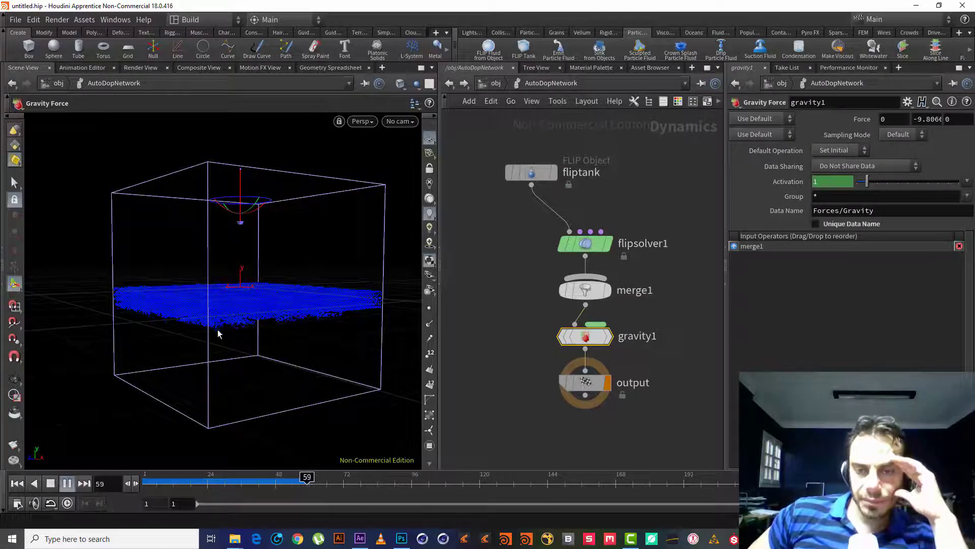
pyautogui.moveTo(589, 336)
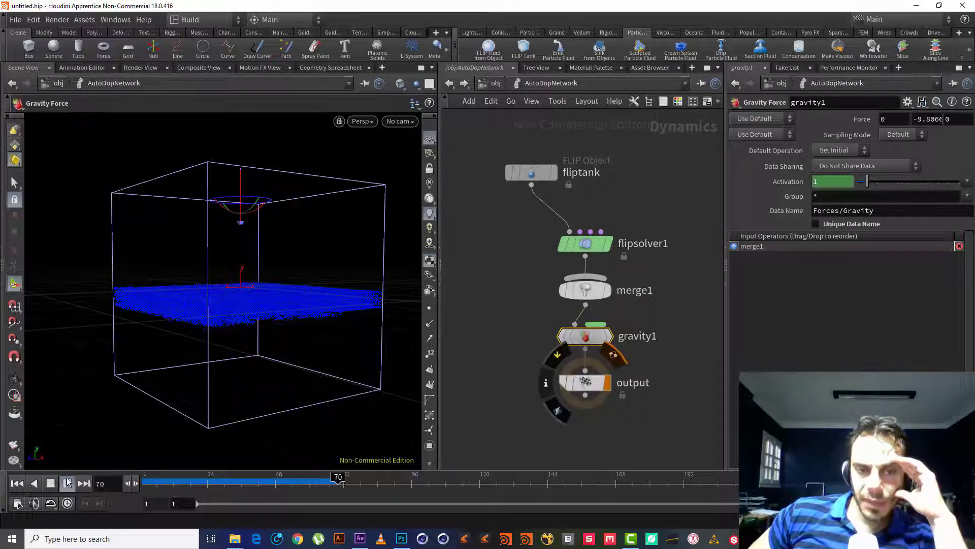
pyautogui.click(52, 484)
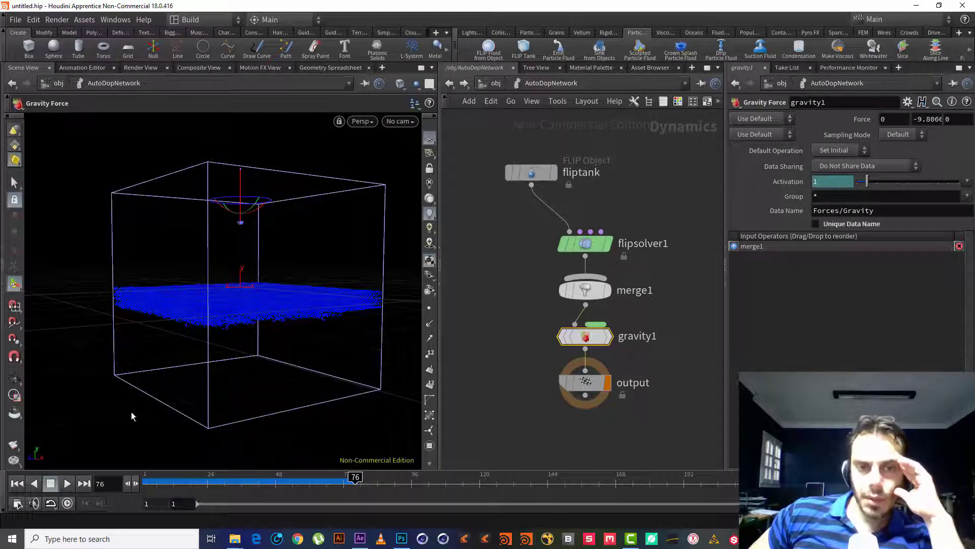
pyautogui.click(17, 483)
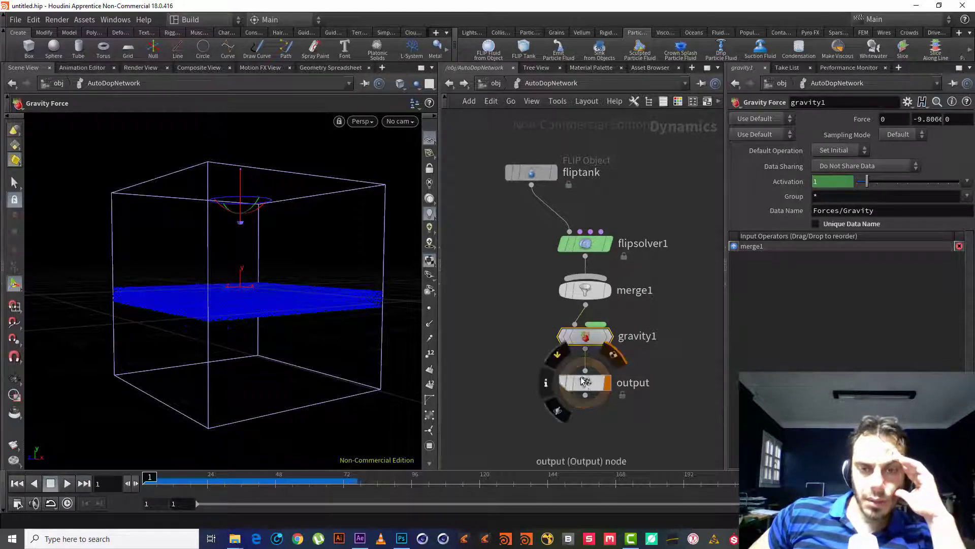
# Show the parameters of the output node in the AutoDopNetwork and return to the object level.
pyautogui.click(600, 385)
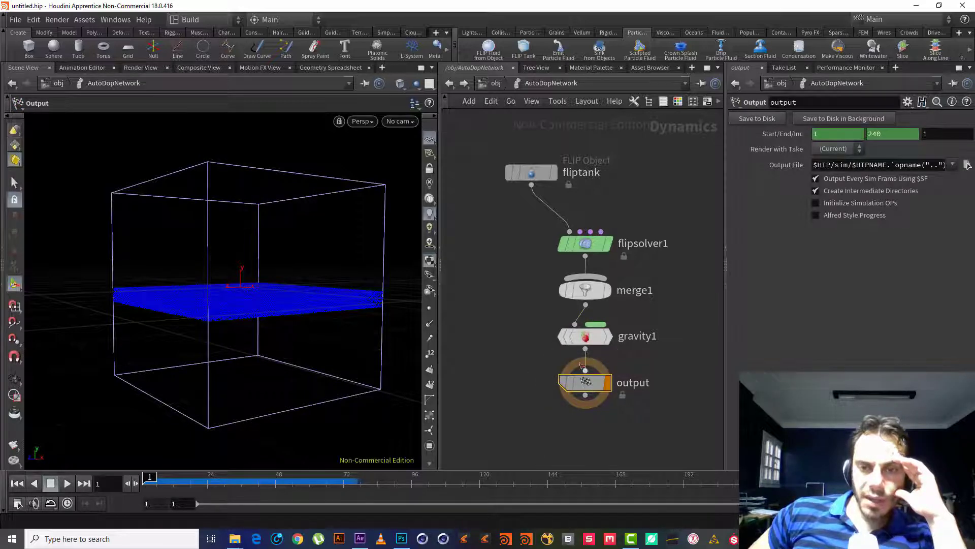
pyautogui.click(447, 83)
pyautogui.moveTo(581, 260); pyautogui.dragTo(620, 311, button='middle')
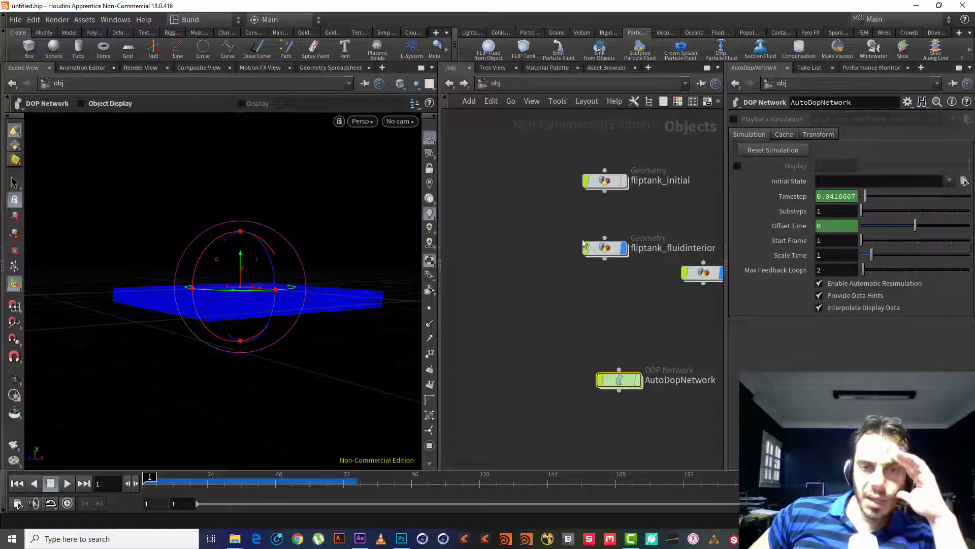
# Add a Rubber Toy test geometry object to the object network beside fliptank_fluidinterior.
pyautogui.moveTo(503, 248); pyautogui.dragTo(512, 248, button='middle')
pyautogui.press('Tab')
pyautogui.write('test')
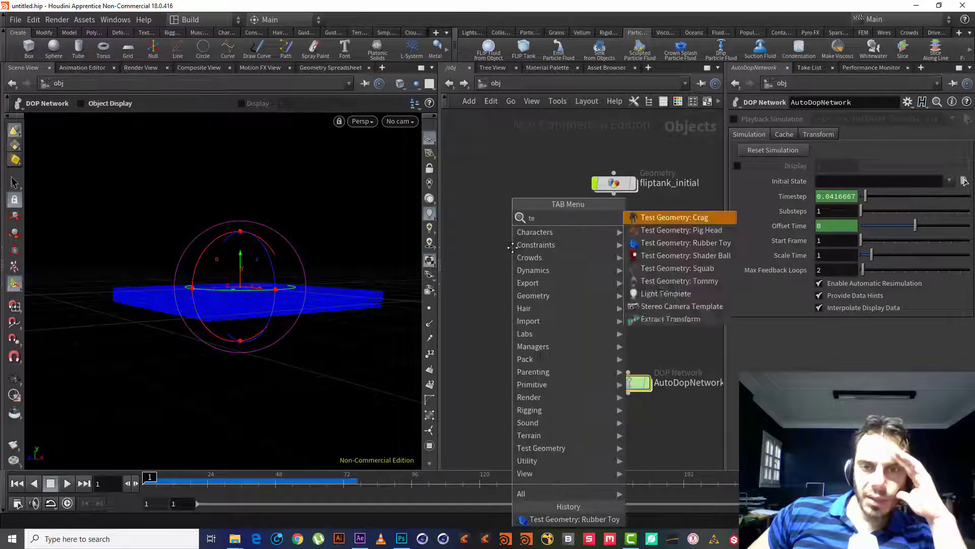
pyautogui.press('Down')
pyautogui.press('Down')
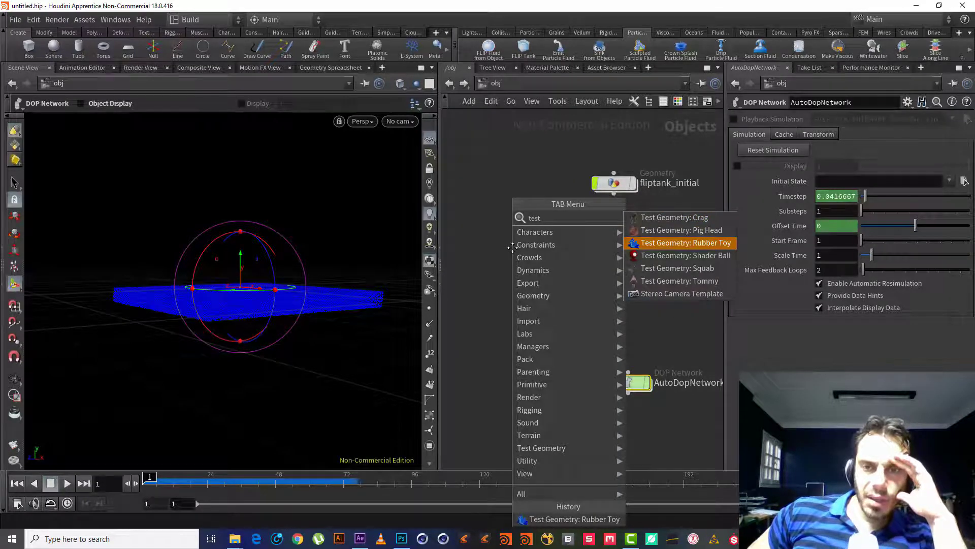
pyautogui.press('Return')
pyautogui.click(512, 247)
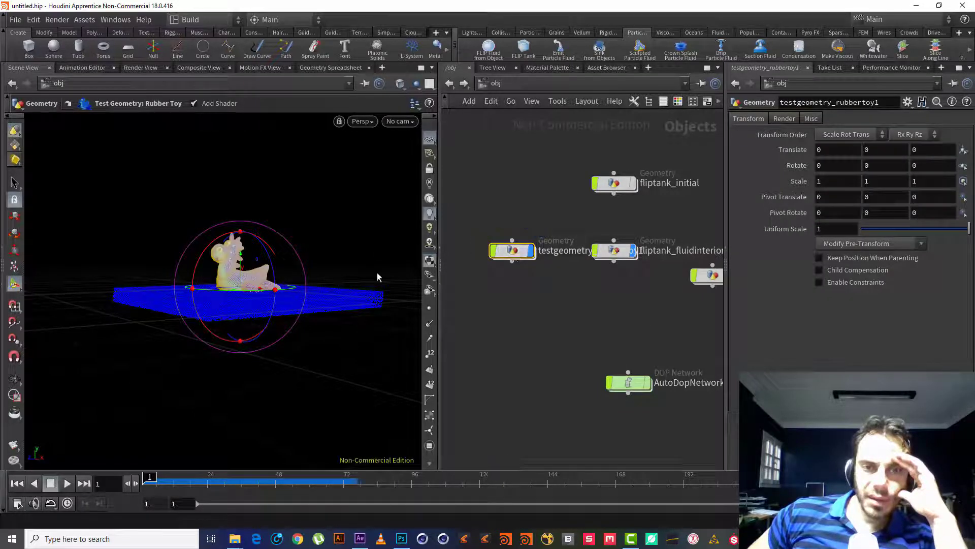
# Raise the rubber toy above the water, trying a Y translation of 1.5 and settling on 1.3.
pyautogui.moveTo(241, 257); pyautogui.dragTo(252, 183)
pyautogui.press('r')
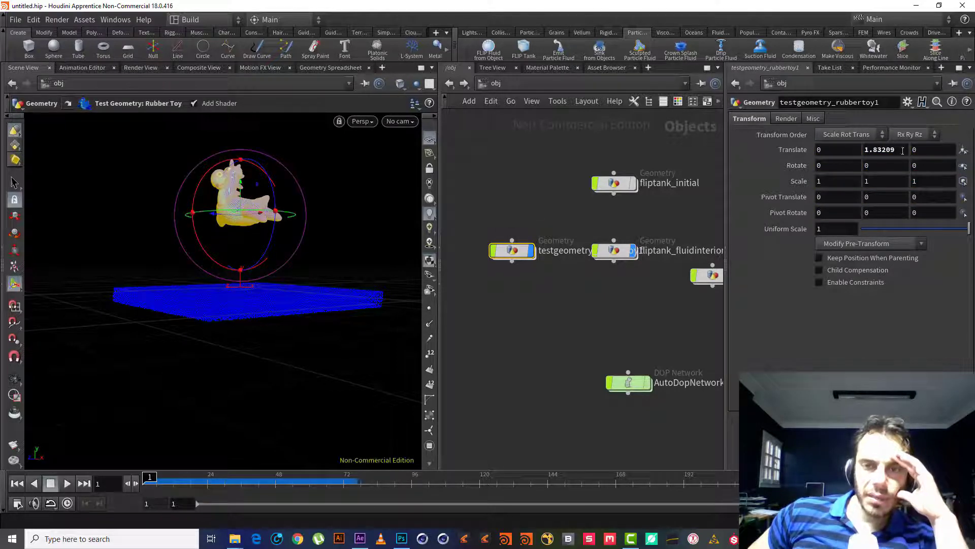
pyautogui.moveTo(848, 146); pyautogui.dragTo(848, 146)
pyautogui.write('1.5')
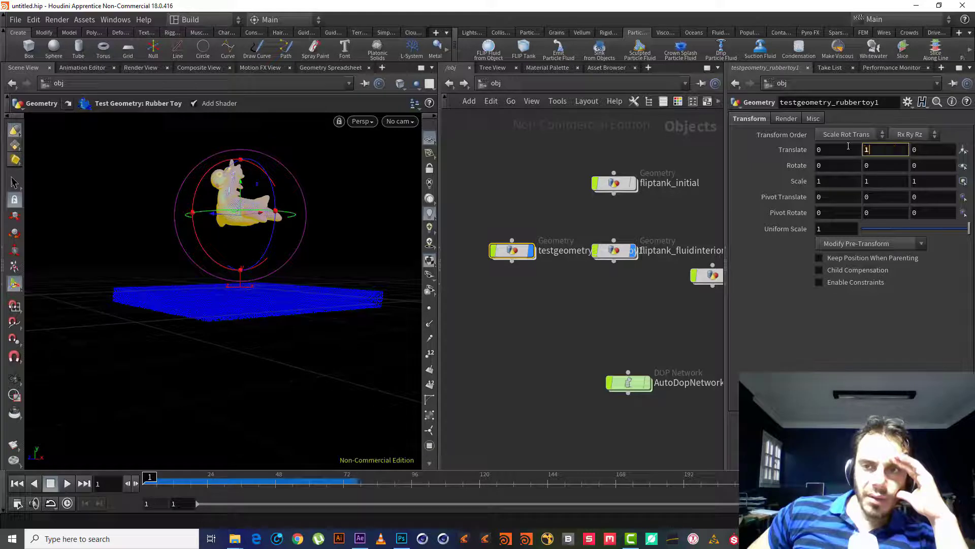
pyautogui.press('Return')
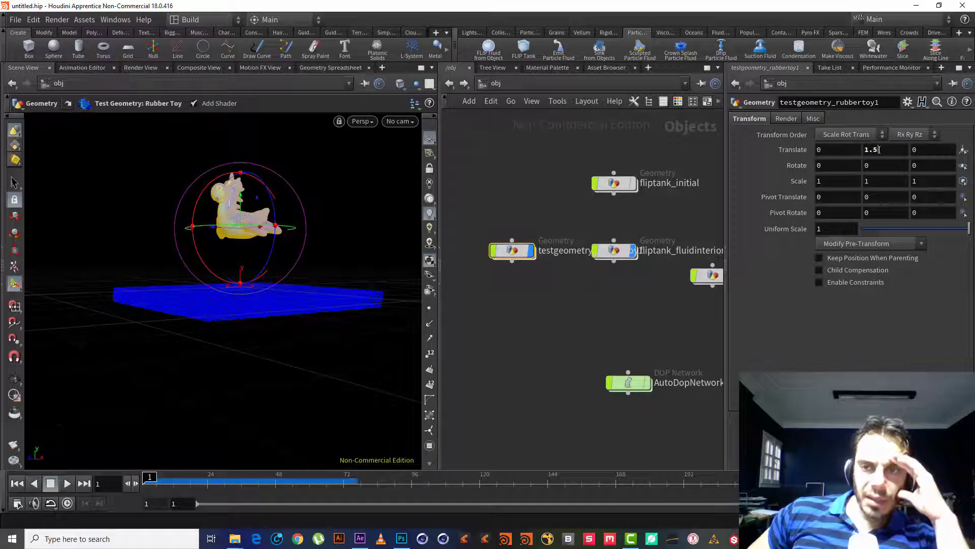
pyautogui.click(879, 149)
pyautogui.press('BackSpace')
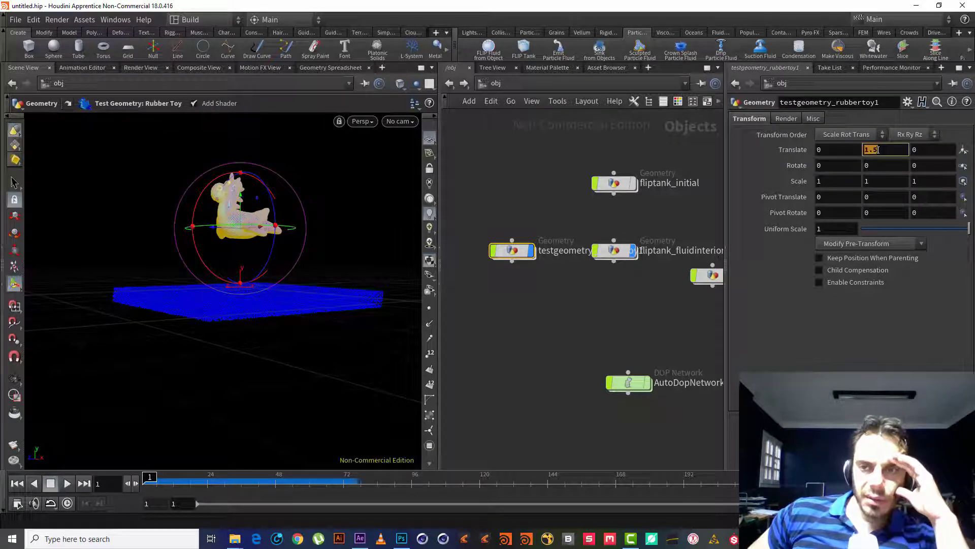
pyautogui.write('3')
pyautogui.press('Return')
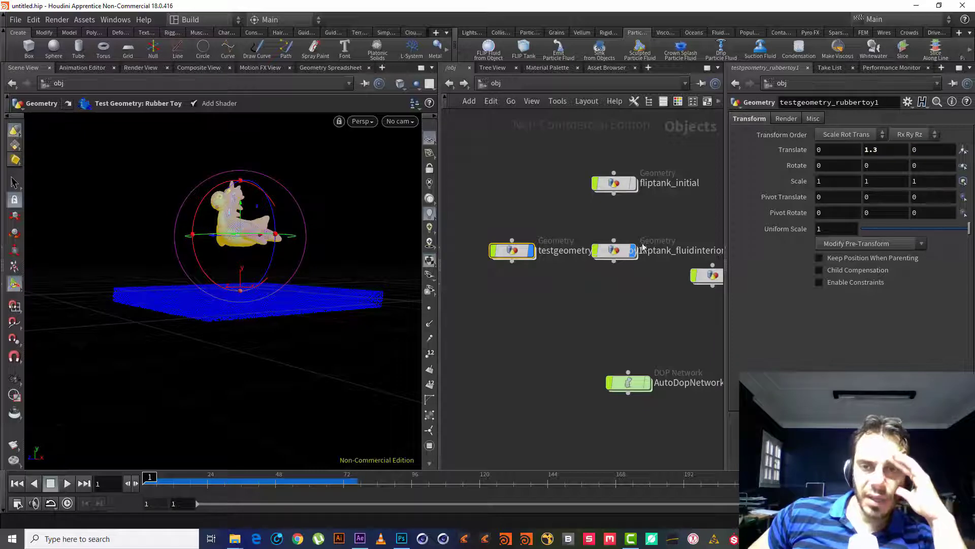
# Show the Collisions tools and play the simulation with the rubber toy in the scene up to frame 102.
pyautogui.click(569, 293)
pyautogui.keyDown('alt'); pyautogui.moveTo(266, 253); pyautogui.dragTo(178, 260); pyautogui.keyUp('alt')
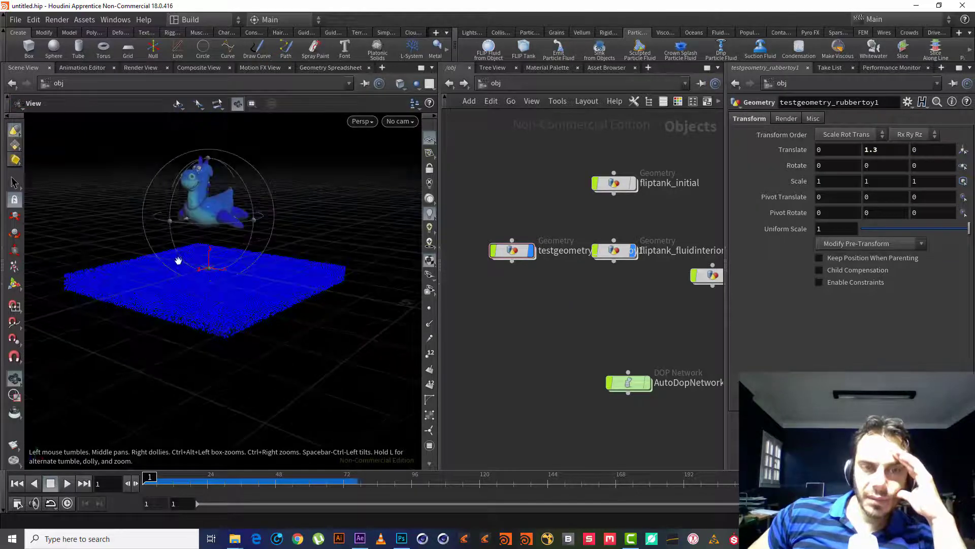
pyautogui.keyDown('alt'); pyautogui.moveTo(183, 236); pyautogui.dragTo(246, 209, button='right'); pyautogui.keyUp('alt')
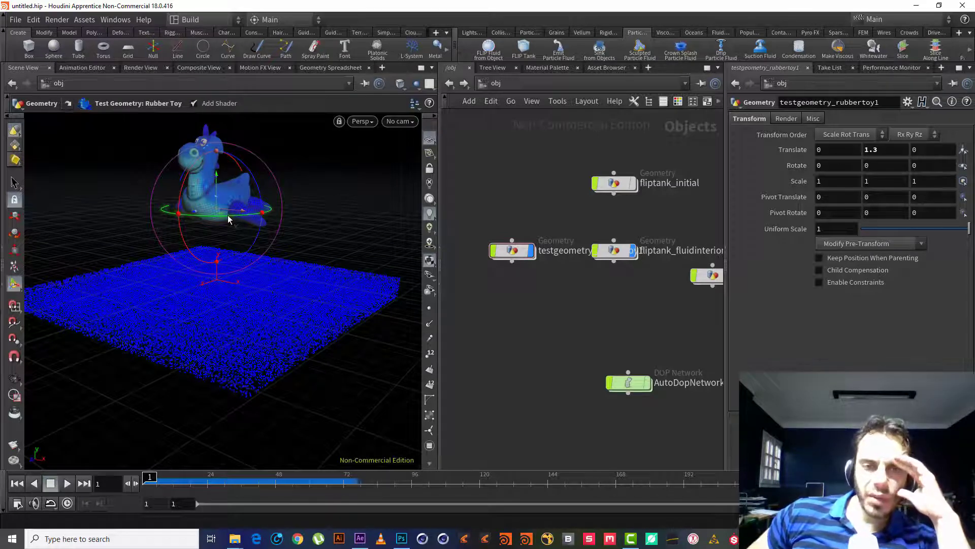
pyautogui.click(498, 33)
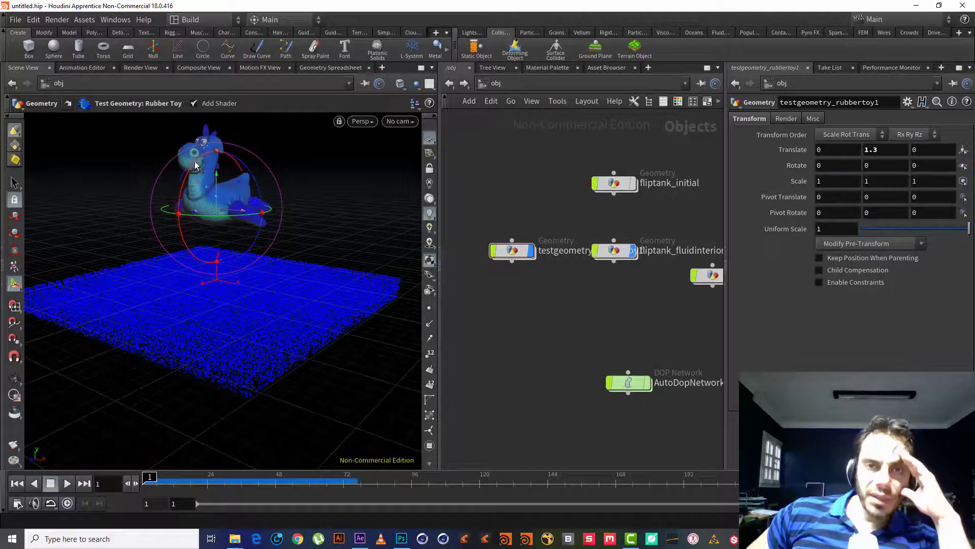
pyautogui.click(66, 483)
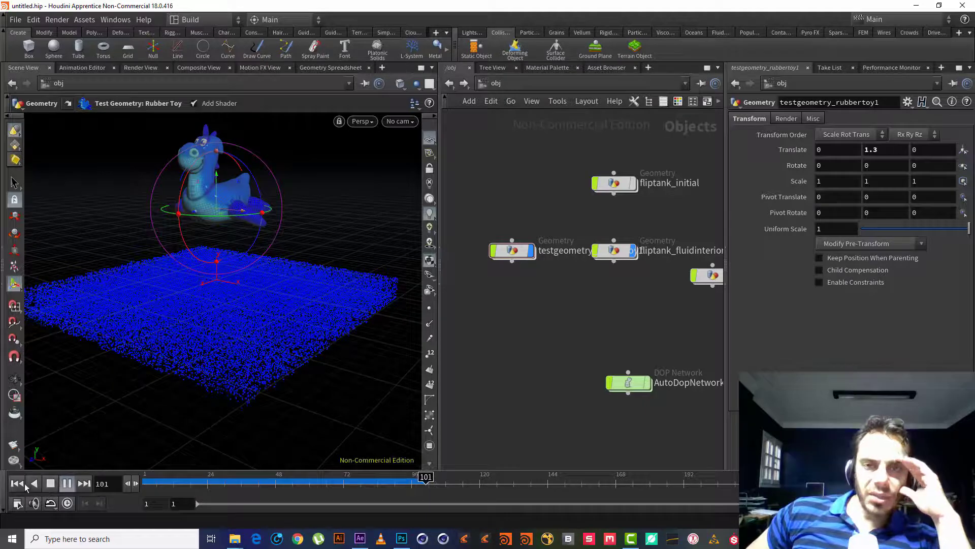
pyautogui.click(51, 484)
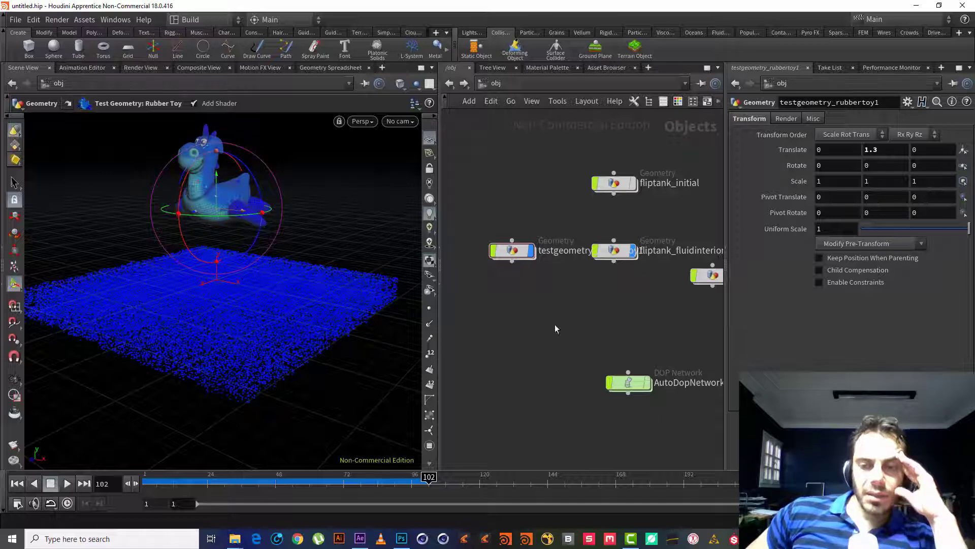
# Open the AutoDopNetwork, replay the simulation up to frame 58 and return to the object level.
pyautogui.doubleClick(632, 381)
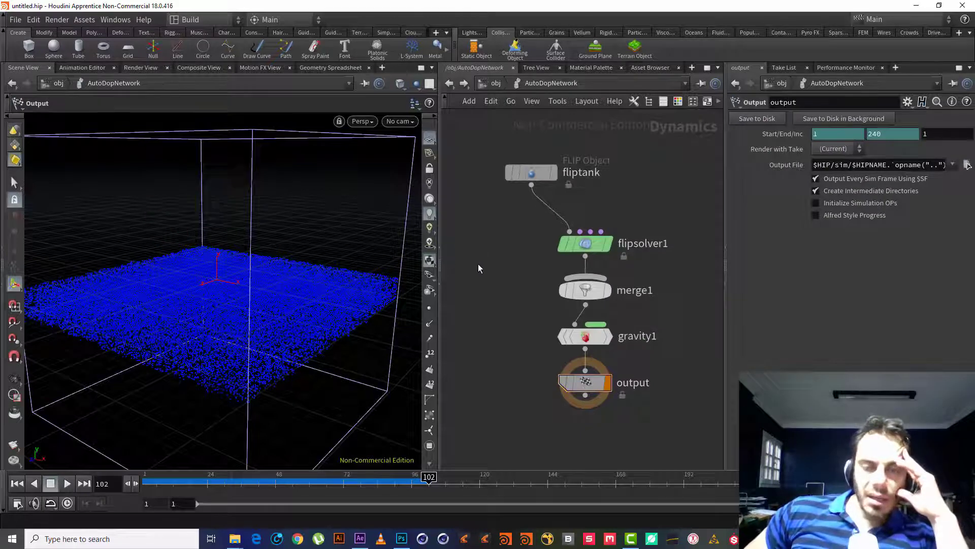
pyautogui.click(16, 483)
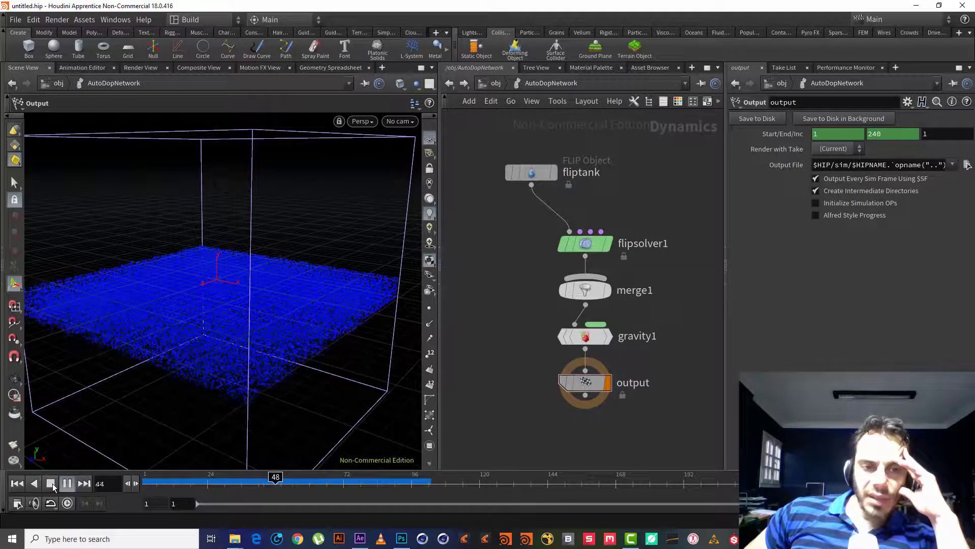
pyautogui.click(51, 483)
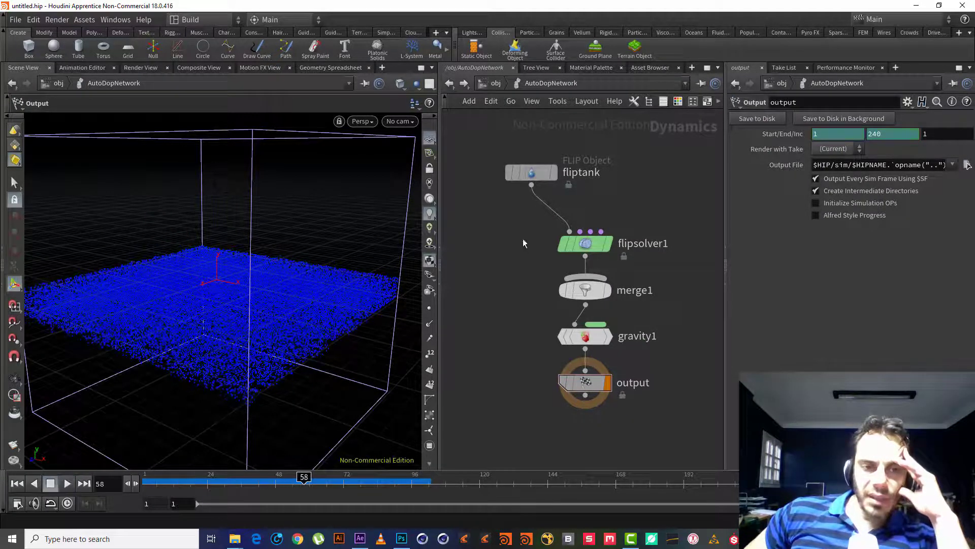
pyautogui.click(449, 83)
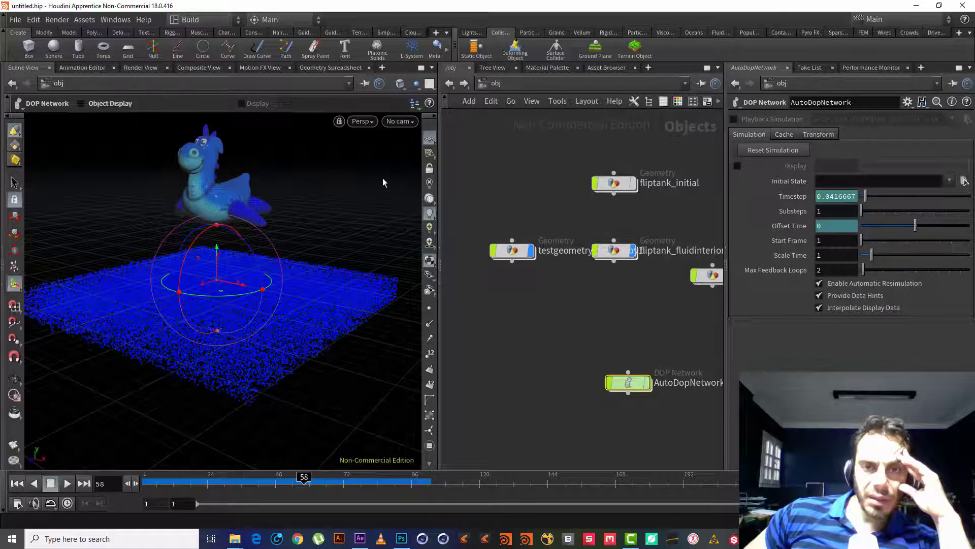
# Try making the rubber toy a Static Object for the simulation and open the AutoDopNetwork to view the added nodes.
pyautogui.click(476, 49)
pyautogui.click(215, 203)
pyautogui.press('Return')
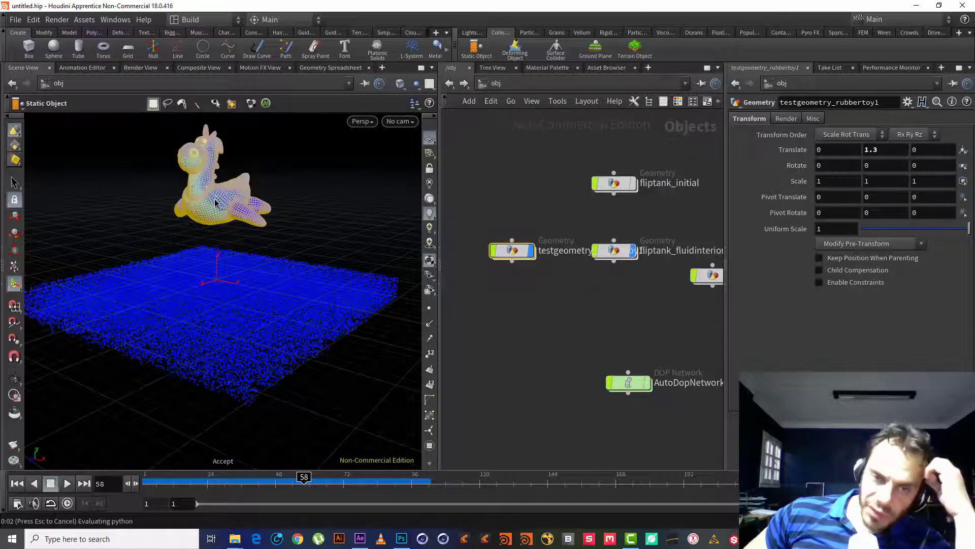
pyautogui.click(625, 383)
pyautogui.doubleClick(624, 383)
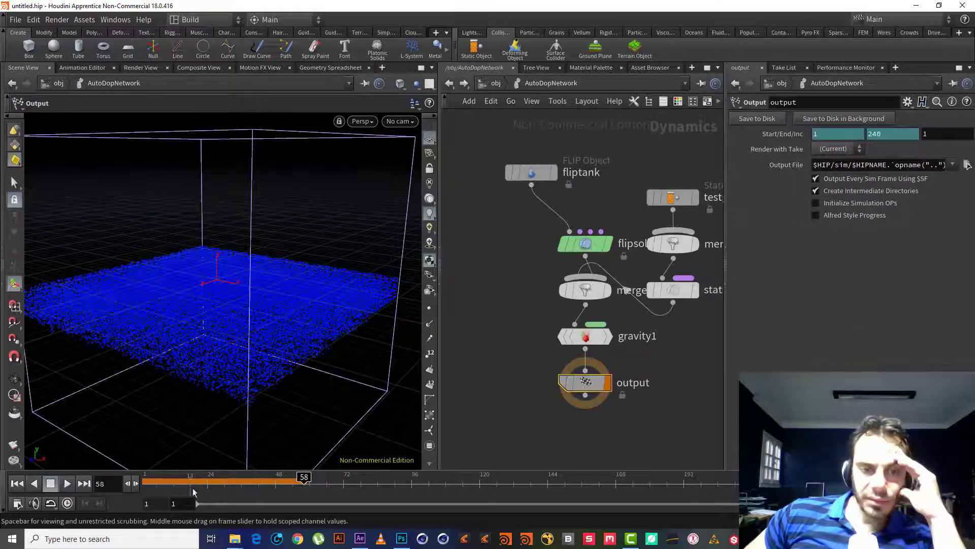
# Play the simulation with the static rubber toy, stop it at frame 1 and return to the object level.
pyautogui.click(50, 484)
pyautogui.click(67, 483)
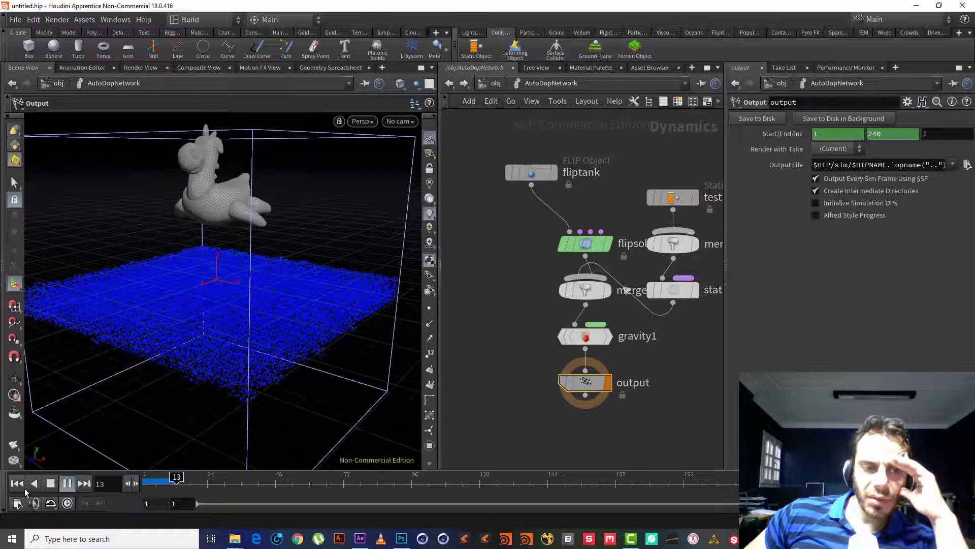
pyautogui.click(50, 483)
pyautogui.click(449, 82)
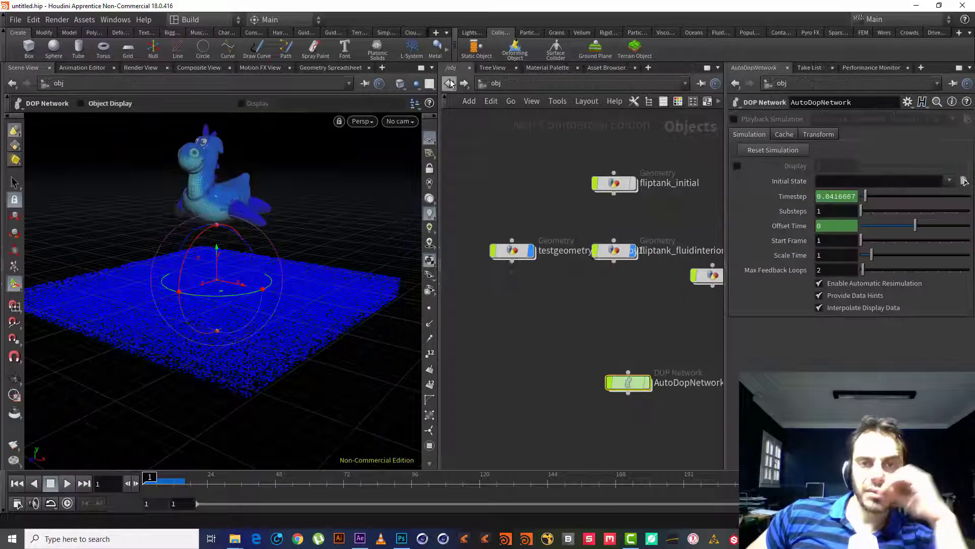
# Undo the rubber toy's Static Object setup, check the AutoDopNetwork and return to the object level.
pyautogui.hotkey('ctrl', 'z')
pyautogui.hotkey('ctrl', 'z')
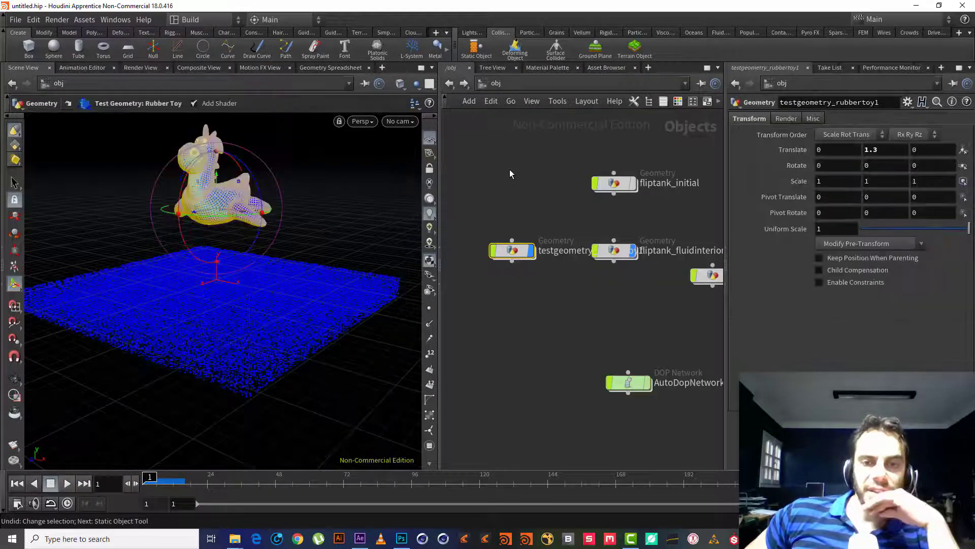
pyautogui.hotkey('ctrl', 'z')
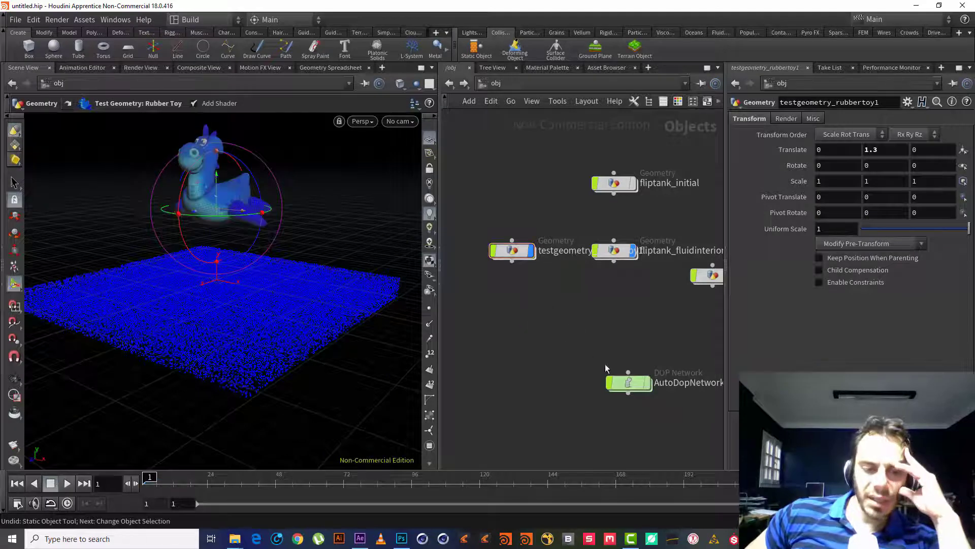
pyautogui.doubleClick(635, 390)
pyautogui.click(449, 83)
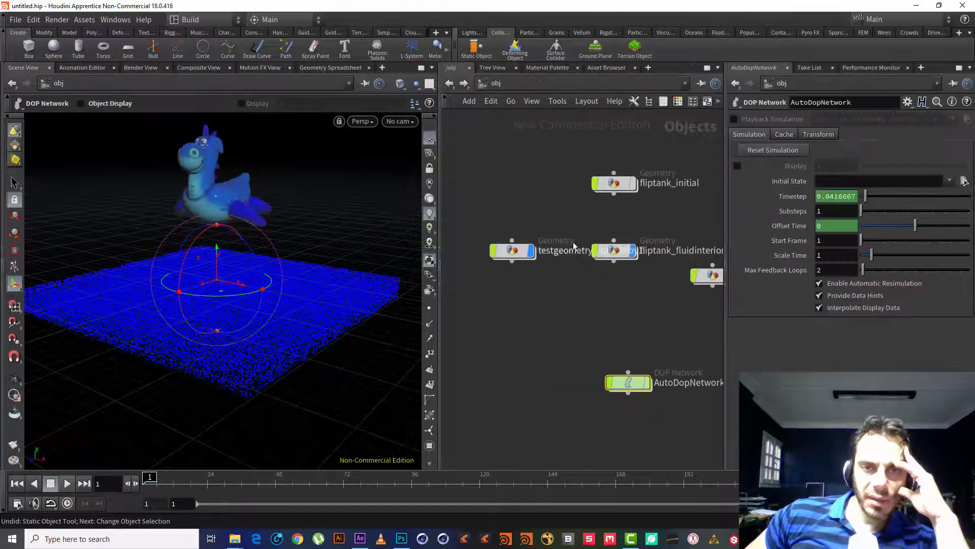
pyautogui.moveTo(641, 332); pyautogui.dragTo(604, 348, button='middle')
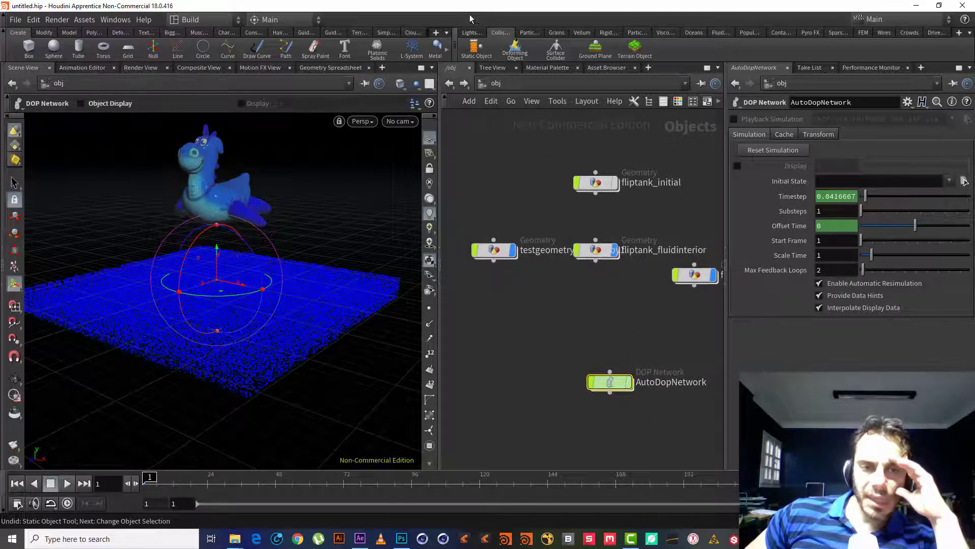
pyautogui.click(608, 32)
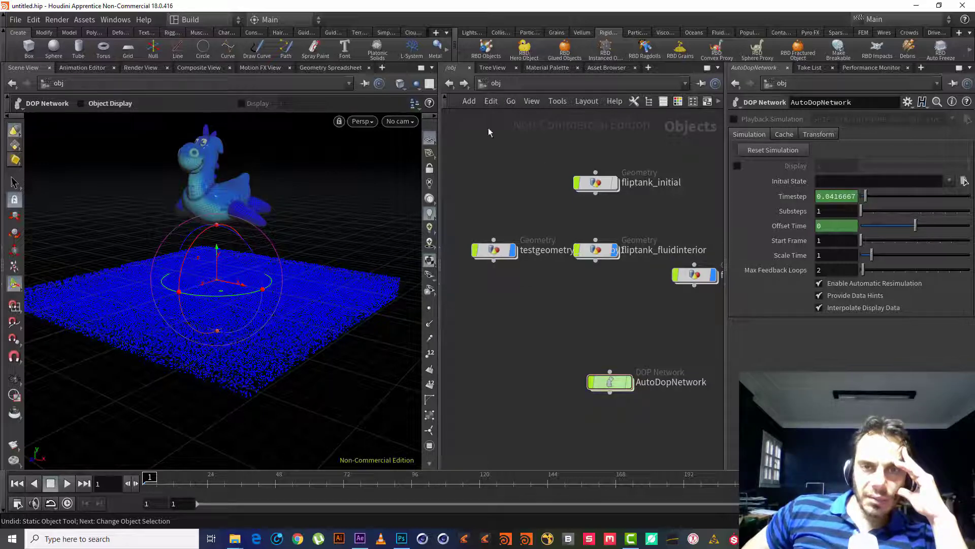
pyautogui.click(529, 33)
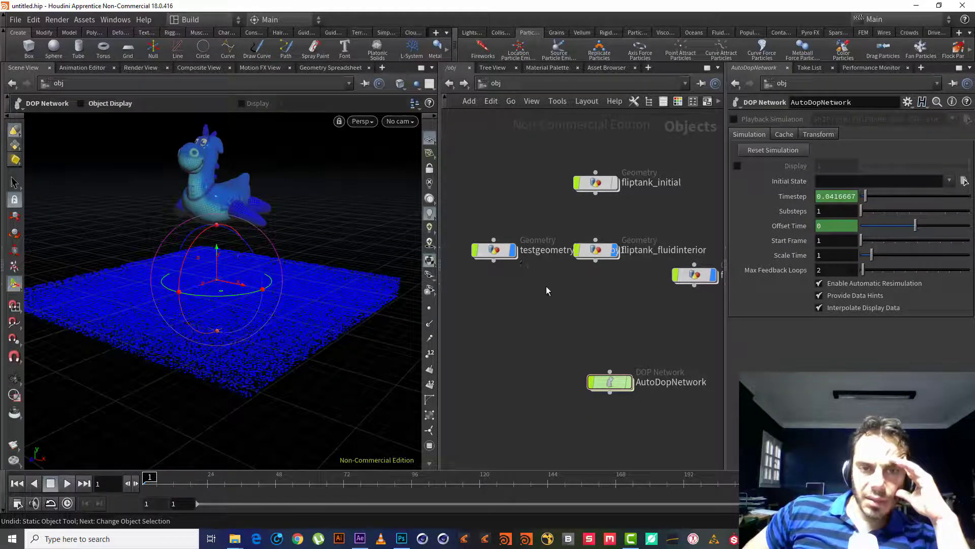
pyautogui.hotkey('ctrl', 'z')
pyautogui.hotkey('ctrl', 'z')
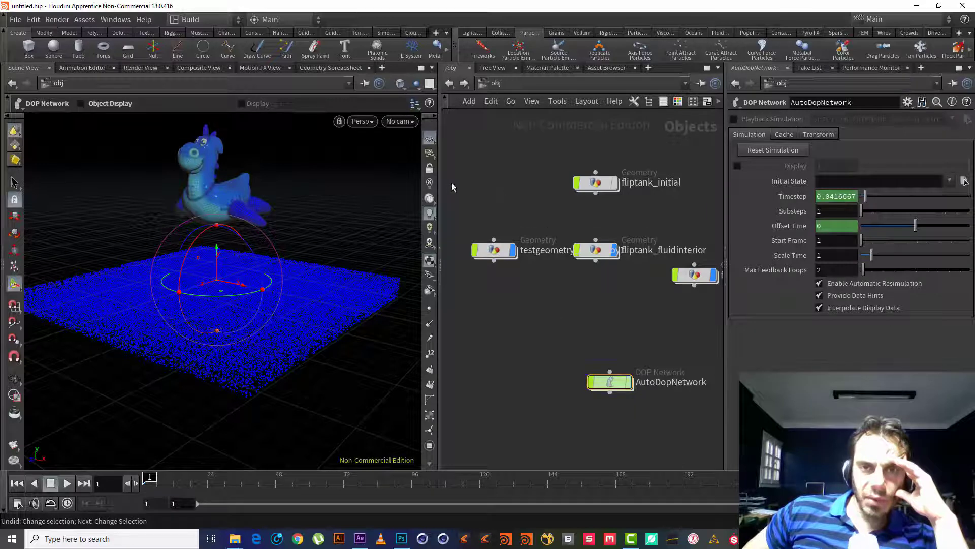
# Show the rigid body tools and look inside the rubber toy's geometry network, returning to the object level with the toy selected.
pyautogui.click(608, 32)
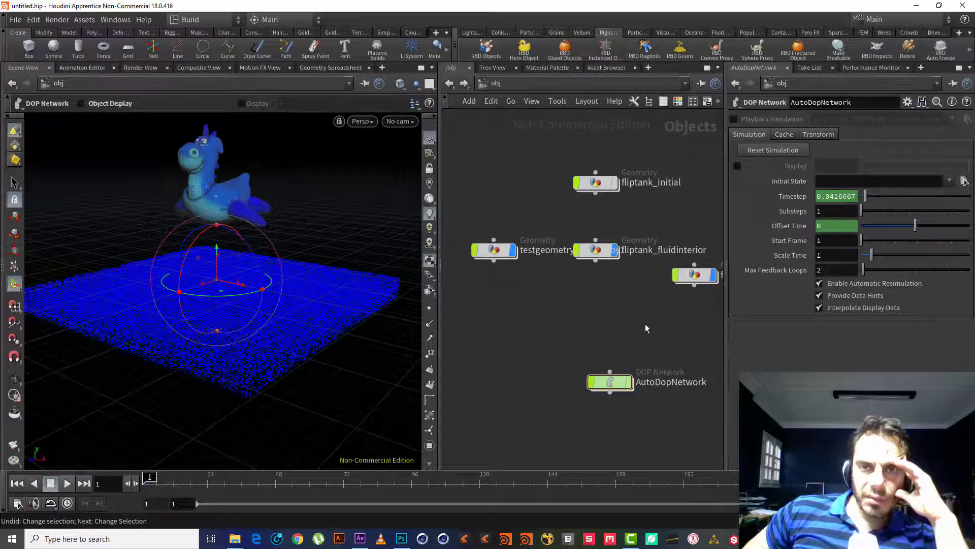
pyautogui.moveTo(645, 326); pyautogui.dragTo(588, 324, button='middle')
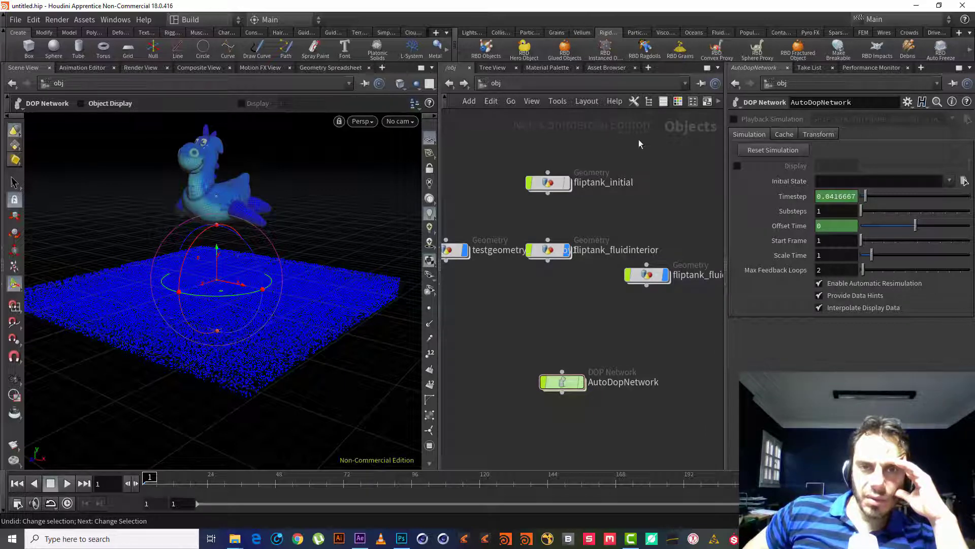
pyautogui.moveTo(668, 235); pyautogui.dragTo(722, 264, button='middle')
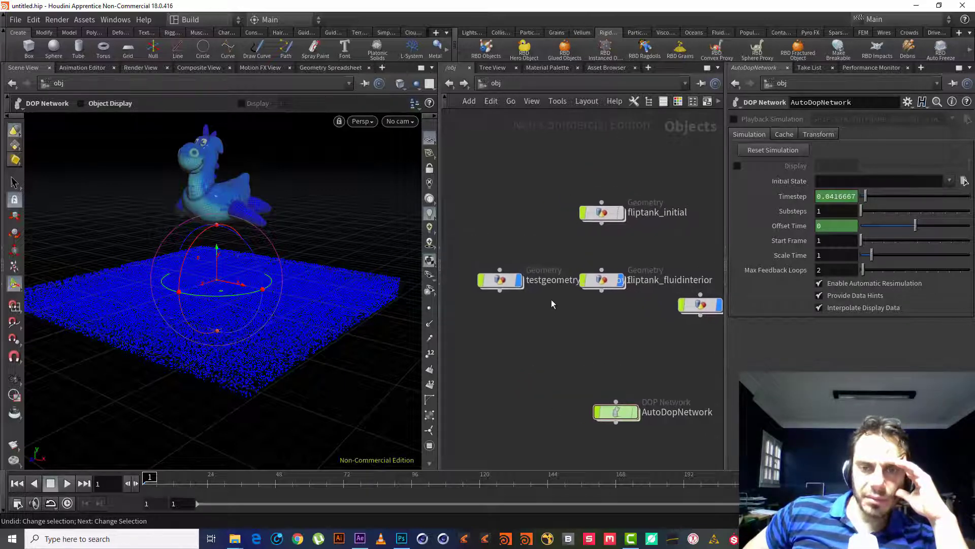
pyautogui.doubleClick(500, 279)
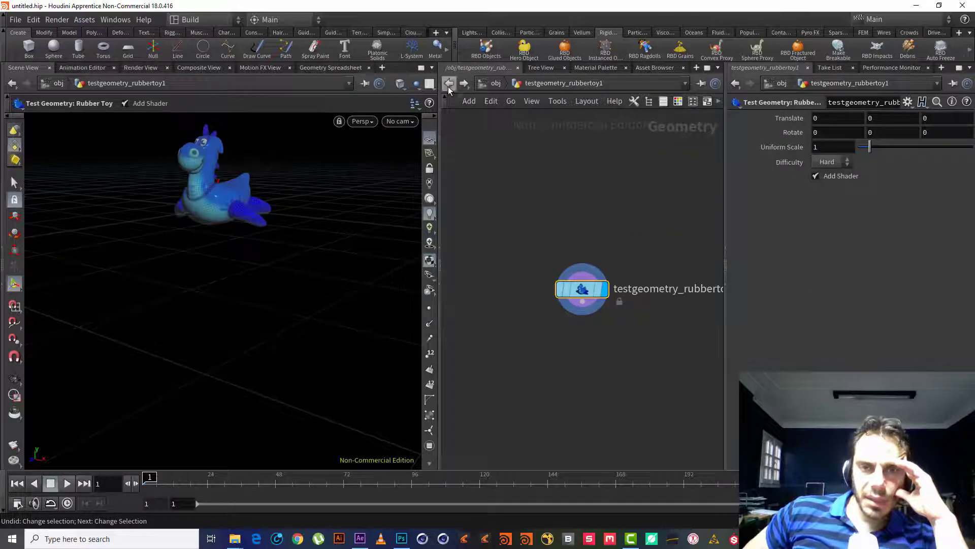
pyautogui.click(448, 85)
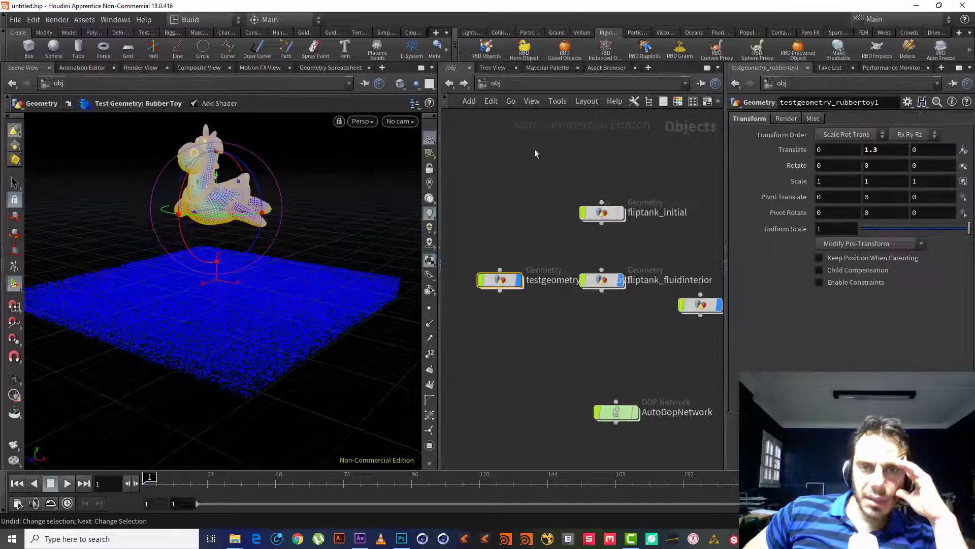
# Make the rubber toy an RBD Hero Object, and open the AutoDopNetwork with all its nodes laid out.
pyautogui.click(525, 53)
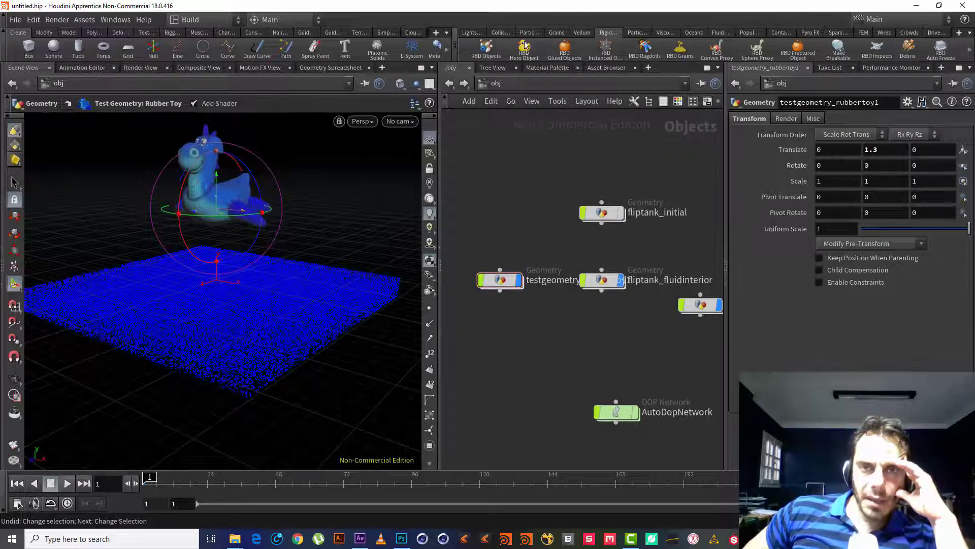
pyautogui.click(218, 206)
pyautogui.press('Return')
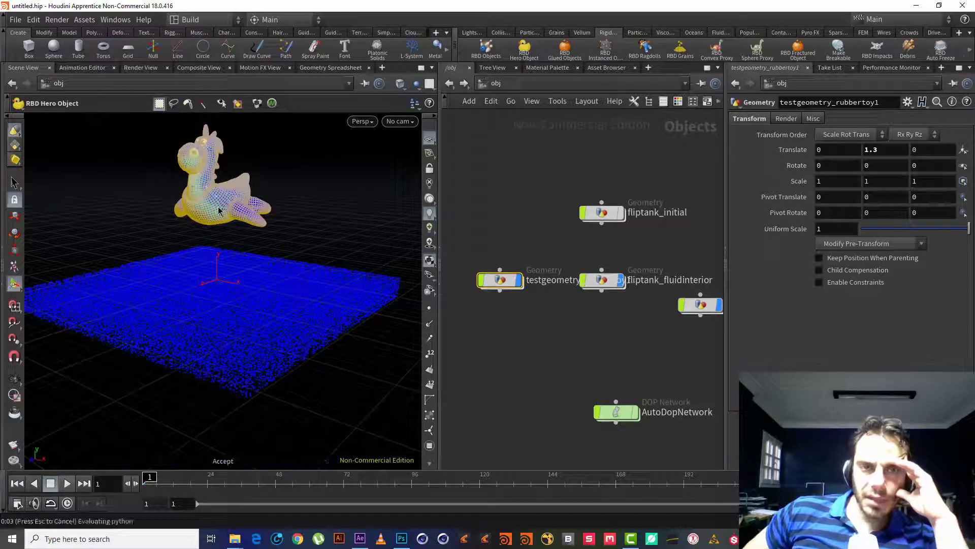
pyautogui.doubleClick(616, 411)
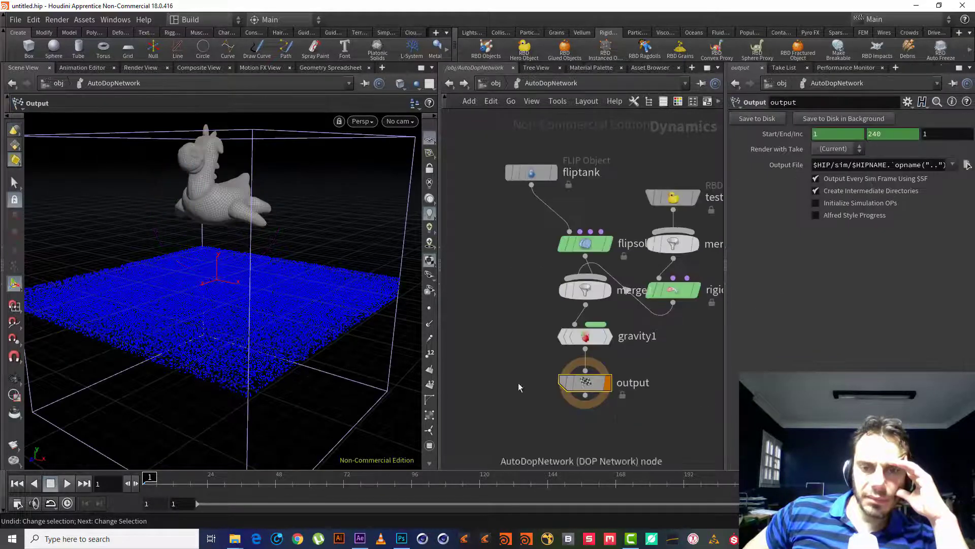
pyautogui.press('l')
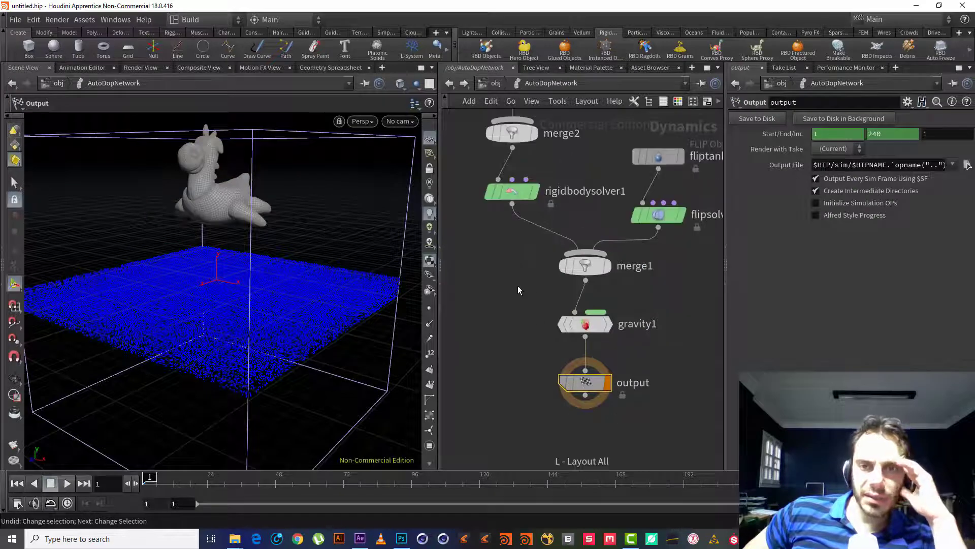
pyautogui.press('h')
# Select the rubber toy's RBD Object node and examine its full SOP Path expression.
pyautogui.moveTo(584, 134); pyautogui.dragTo(494, 185)
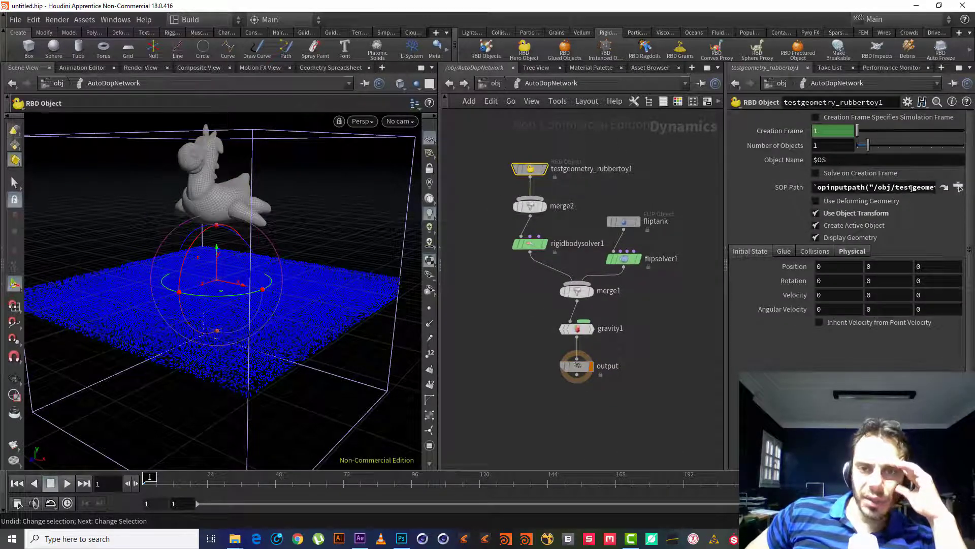
pyautogui.moveTo(912, 188); pyautogui.dragTo(974, 192)
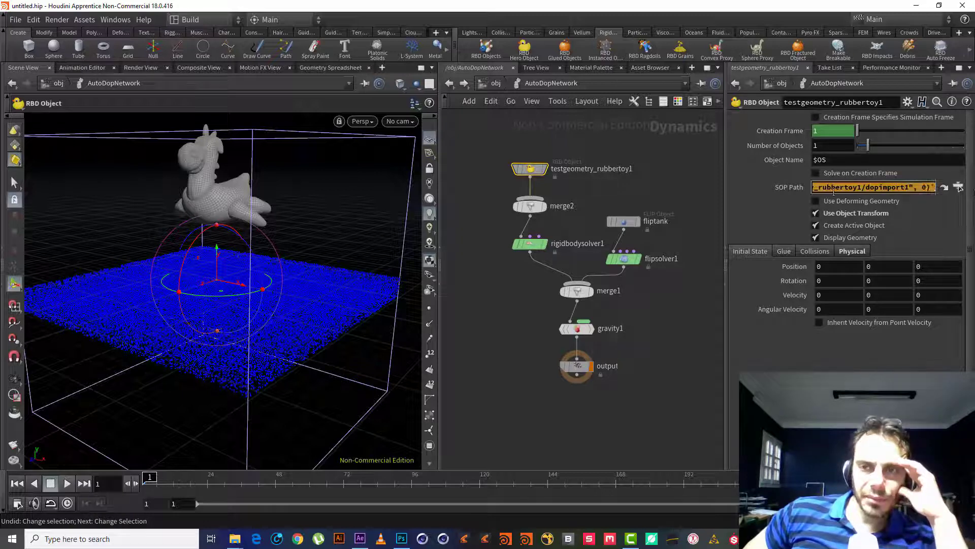
pyautogui.click(462, 323)
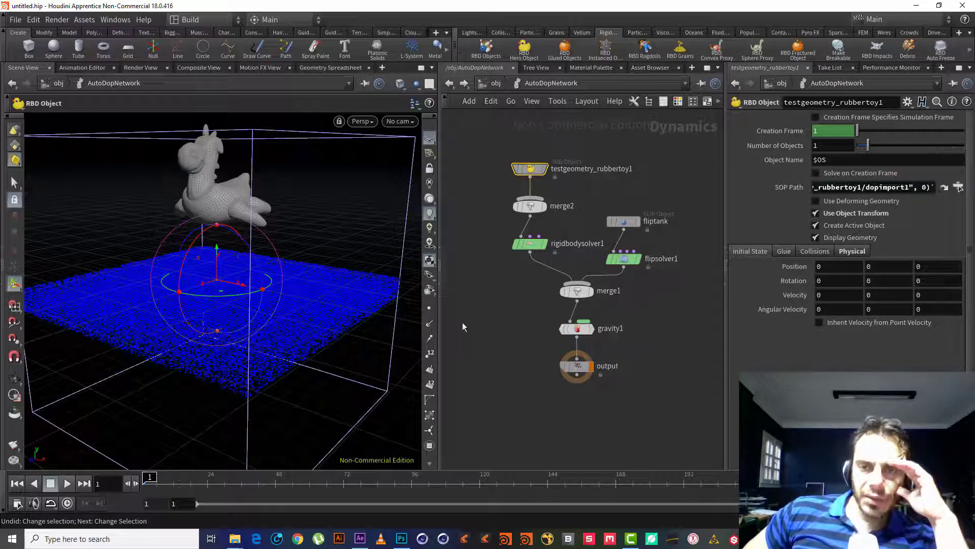
# Play the rigid body simulation to frame 26, and scrub back to frame 7 to examine the toy falling through the fluid.
pyautogui.click(67, 483)
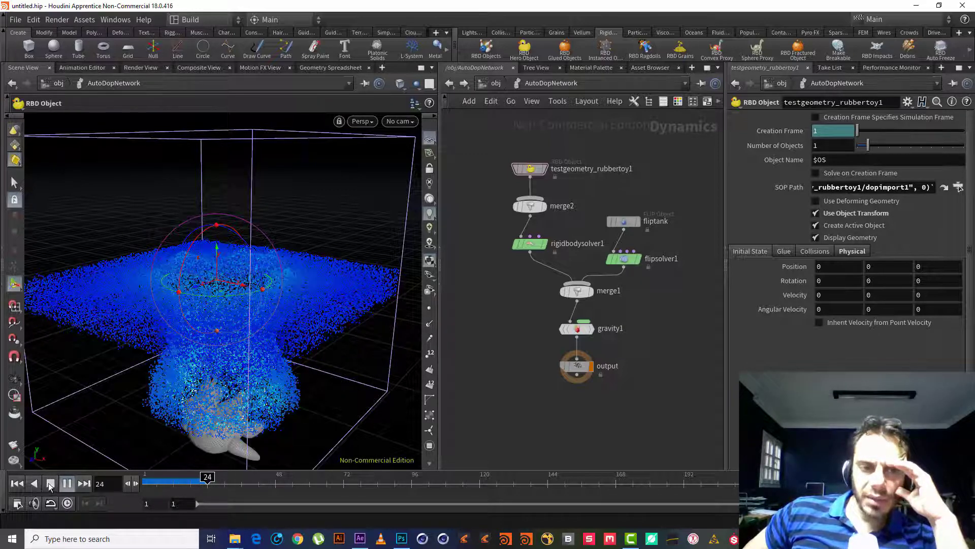
pyautogui.click(69, 480)
pyautogui.press('alt')
pyautogui.moveTo(222, 262); pyautogui.dragTo(164, 264)
pyautogui.press('Return')
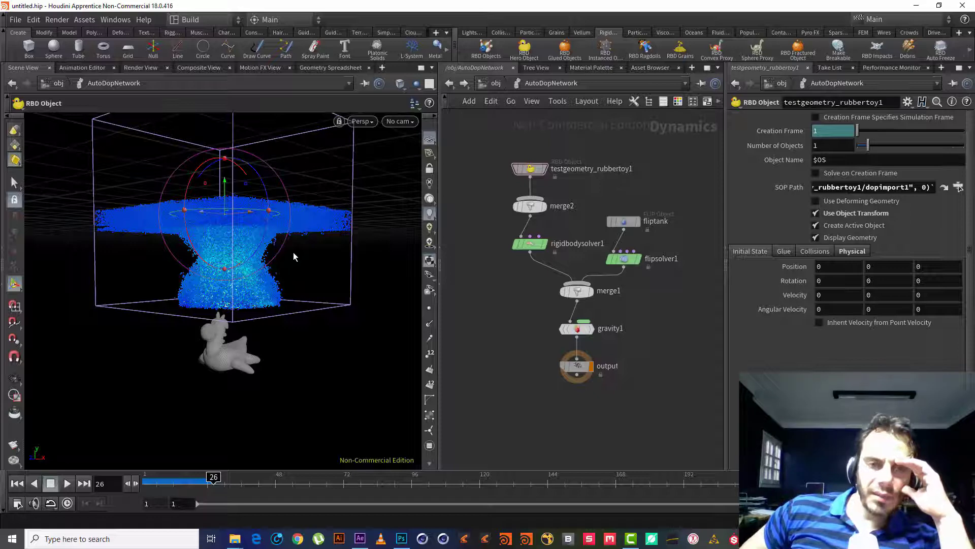
pyautogui.moveTo(213, 477)
pyautogui.mouseDown()
pyautogui.moveTo(147, 479)
pyautogui.moveTo(205, 479)
pyautogui.mouseUp()
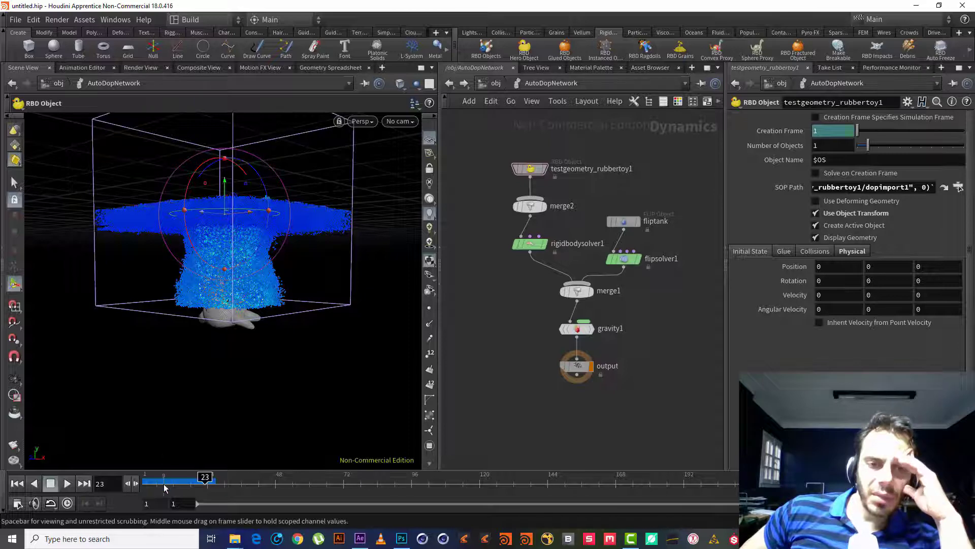
pyautogui.moveTo(205, 484)
pyautogui.mouseDown()
pyautogui.moveTo(150, 483)
pyautogui.moveTo(207, 483)
pyautogui.mouseUp()
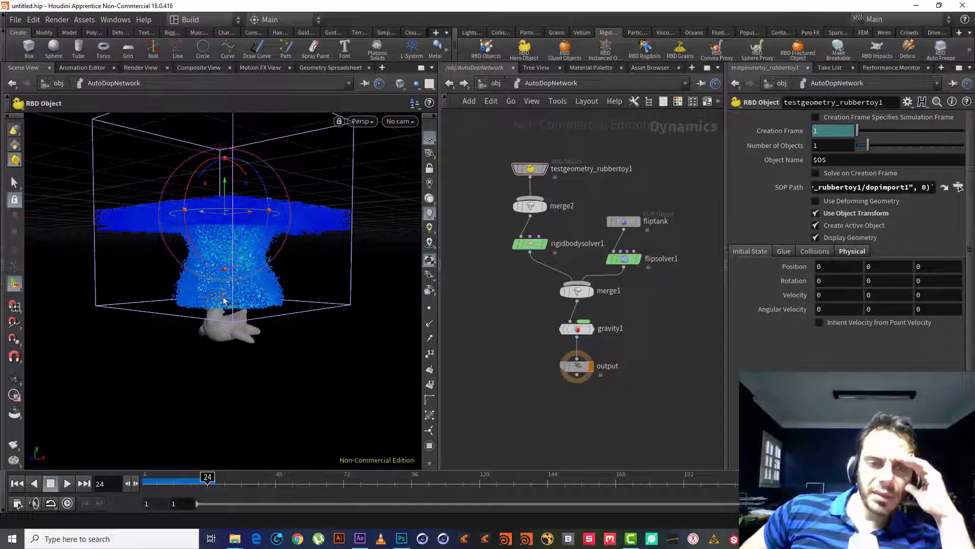
pyautogui.moveTo(208, 476)
pyautogui.mouseDown()
pyautogui.moveTo(148, 476)
pyautogui.moveTo(192, 467)
pyautogui.moveTo(116, 459)
pyautogui.moveTo(158, 459)
pyautogui.mouseUp()
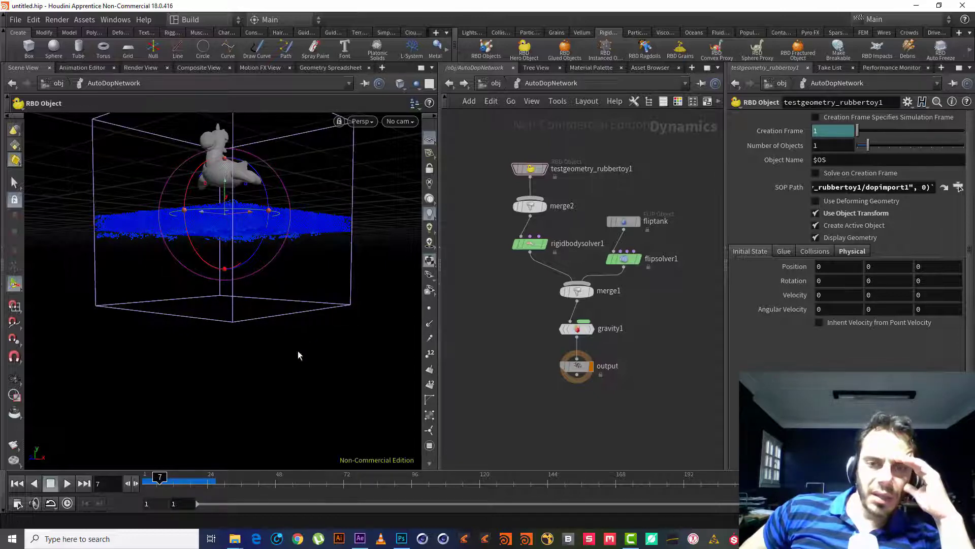
# Replay the simulation from frame 7, stop it and return to frame 1 with the whole tank in view.
pyautogui.click(67, 483)
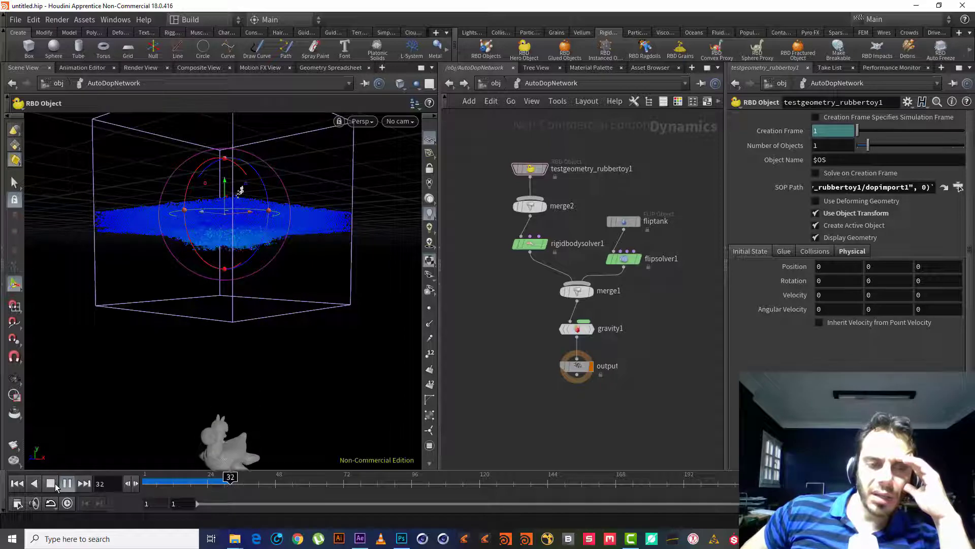
pyautogui.click(55, 483)
pyautogui.click(16, 483)
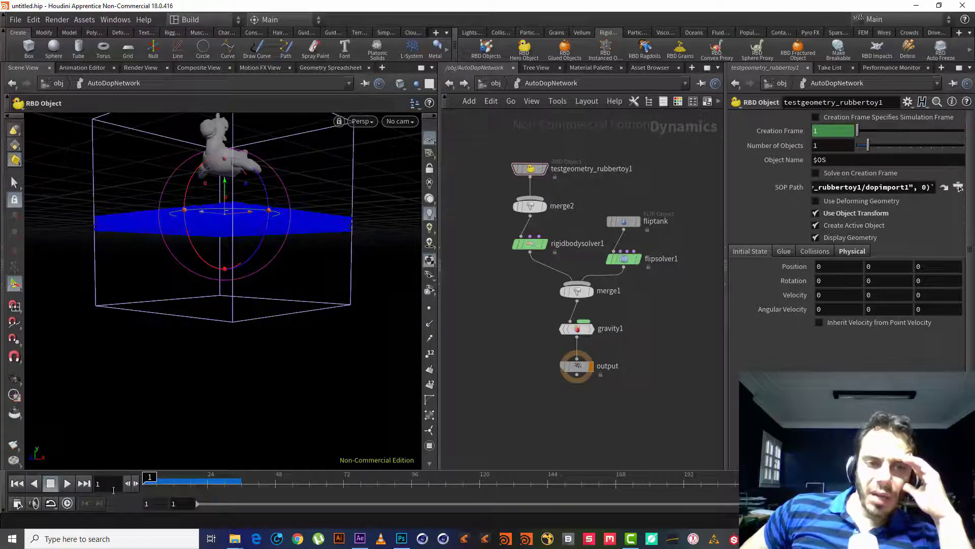
pyautogui.press('Escape')
pyautogui.moveTo(246, 266); pyautogui.dragTo(226, 337)
pyautogui.press('Return')
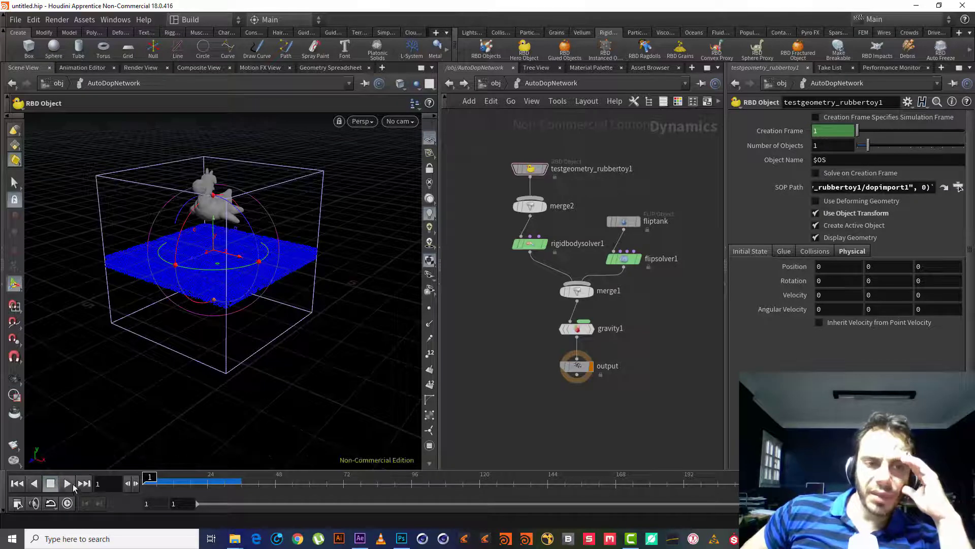
# Add a Ground Plane node to the AutoDopNetwork beside the existing solver and merge nodes.
pyautogui.press('Escape')
pyautogui.moveTo(322, 287); pyautogui.dragTo(233, 377)
pyautogui.press('Return')
pyautogui.press('Tab')
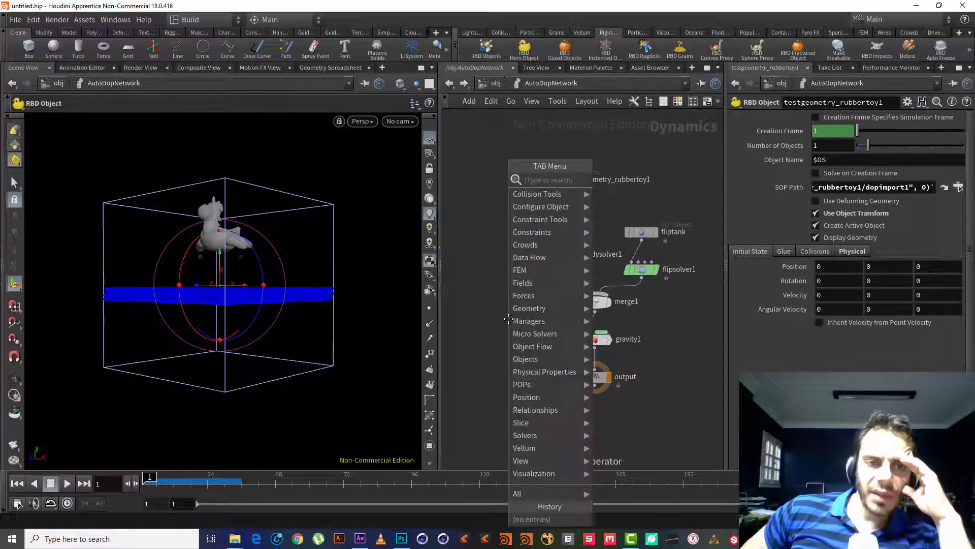
pyautogui.write('gr')
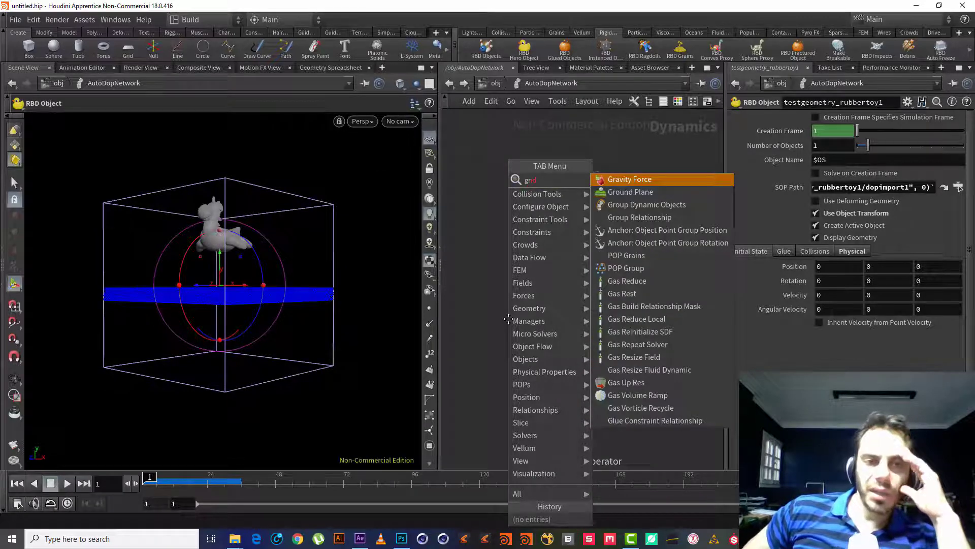
pyautogui.press('Down')
pyautogui.press('Return')
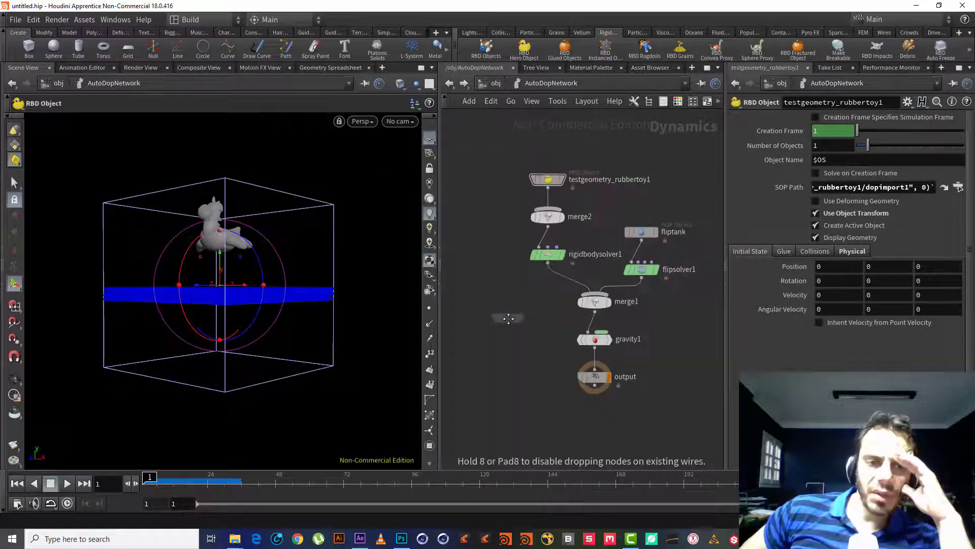
pyautogui.click(509, 318)
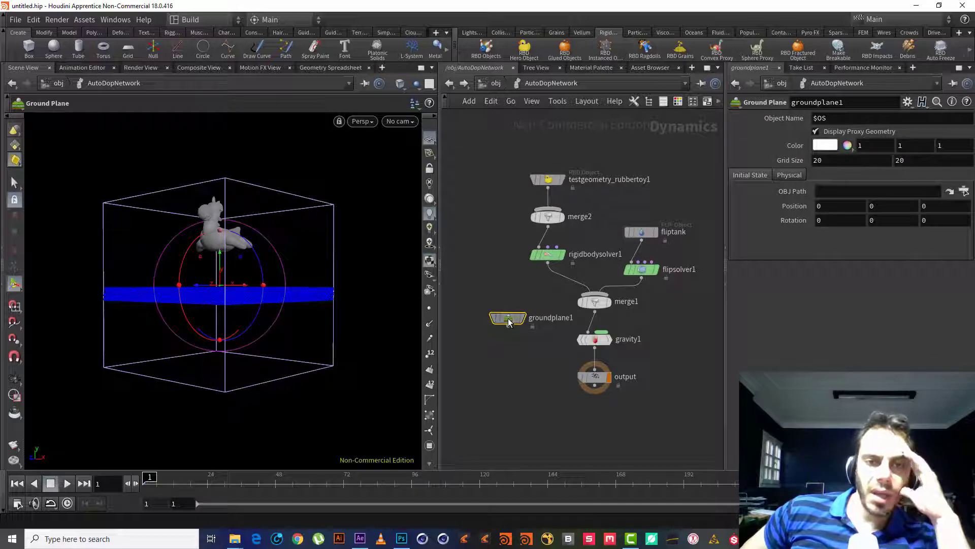
# Connect the ground plane to merge1 and move it to first place in the merge's input order.
pyautogui.moveTo(505, 320); pyautogui.dragTo(472, 260)
pyautogui.click(476, 263)
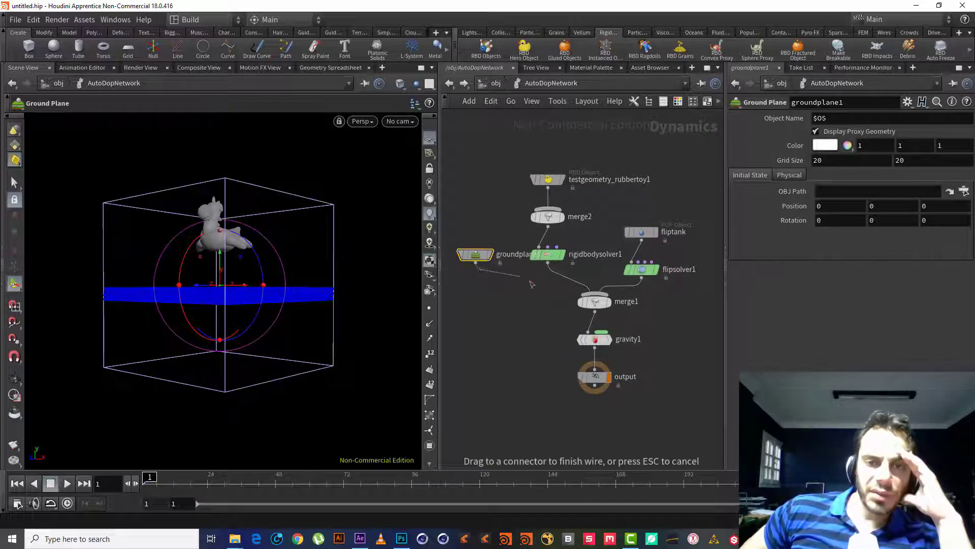
pyautogui.click(598, 303)
pyautogui.click(599, 303)
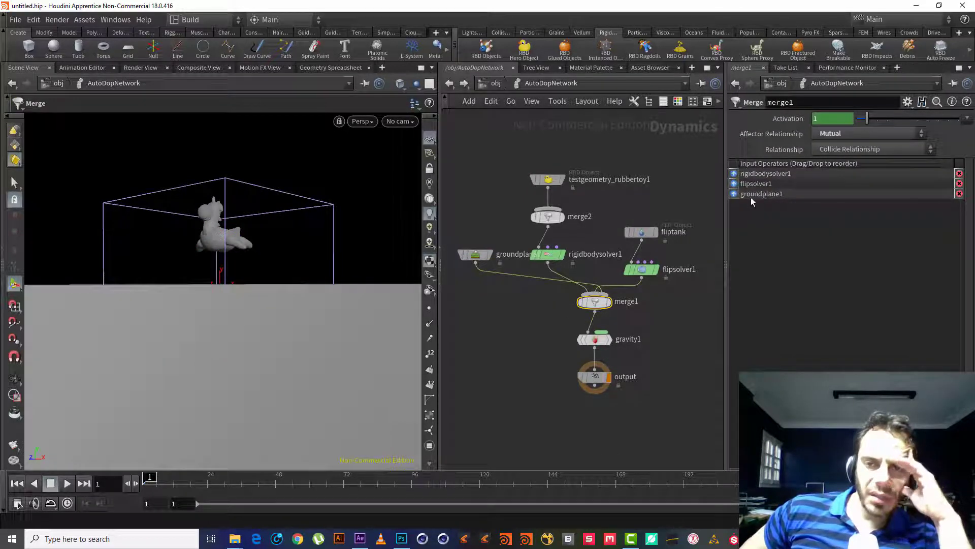
pyautogui.click(735, 194)
pyautogui.click(734, 184)
# Try lowering the ground plane to a Y position of -1 and then -2.
pyautogui.moveTo(203, 266)
pyautogui.keyDown('alt'); pyautogui.mouseDown()
pyautogui.moveTo(194, 246)
pyautogui.moveTo(196, 260)
pyautogui.mouseUp(); pyautogui.keyUp('alt')
pyautogui.press('Return')
pyautogui.click(475, 254)
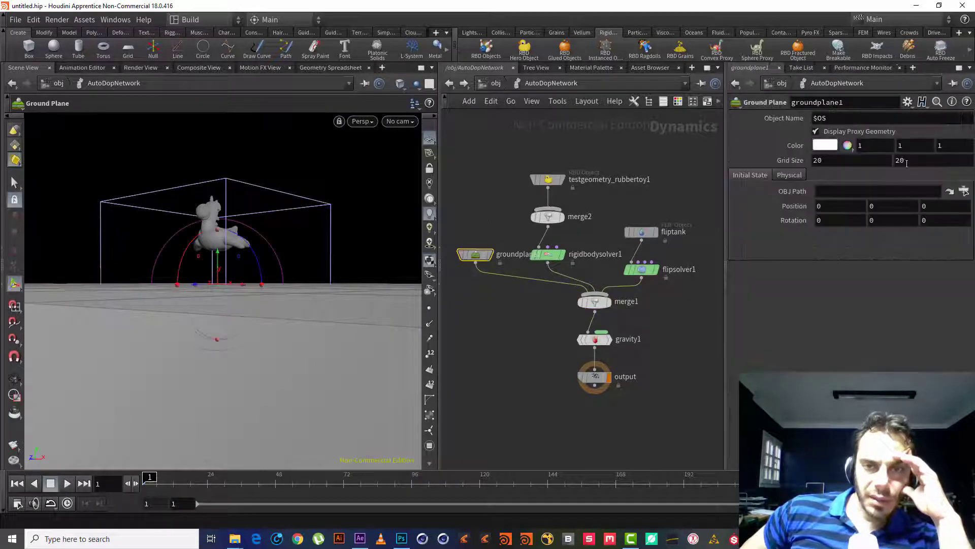
pyautogui.click(873, 206)
pyautogui.write('-')
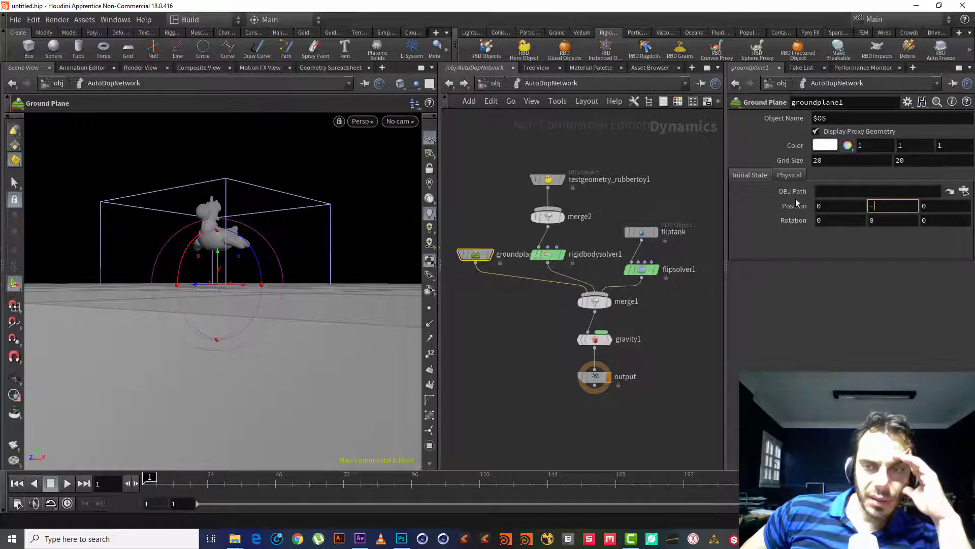
pyautogui.write('1')
pyautogui.press('Return')
pyautogui.keyDown('alt'); pyautogui.moveTo(231, 221); pyautogui.dragTo(441, 199); pyautogui.keyUp('alt')
pyautogui.press('Return')
pyautogui.click(883, 210)
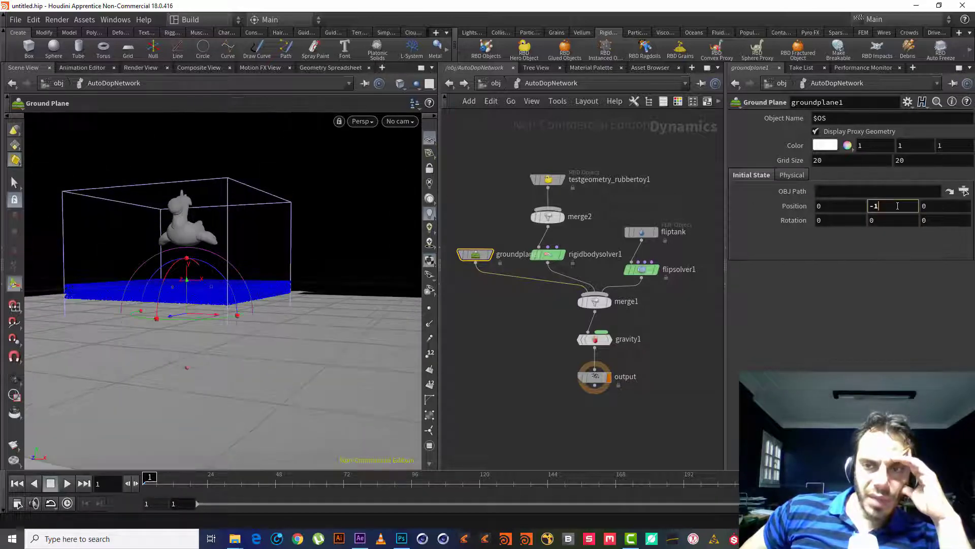
pyautogui.write('2')
pyautogui.press('Return')
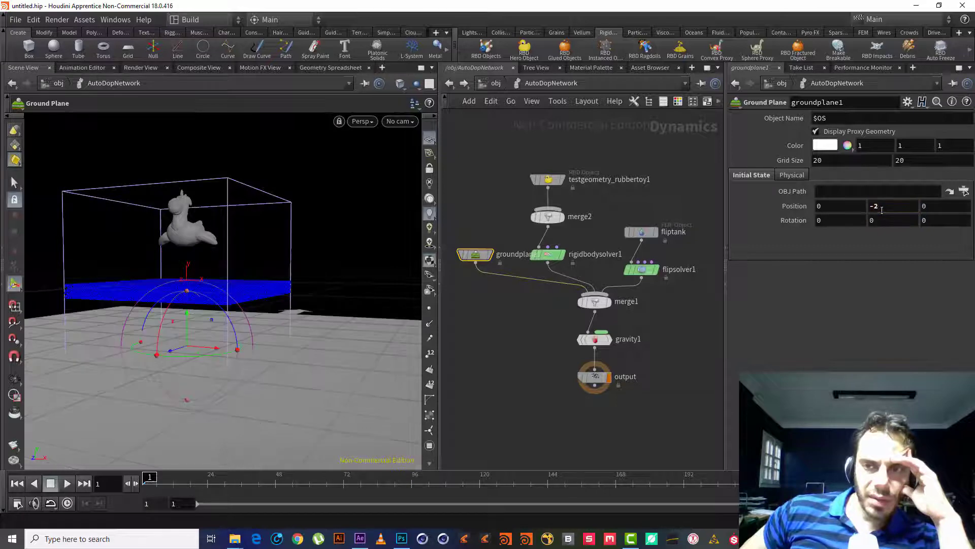
# Set the ground plane's Y position to -2.6 so it sits at the base of the fluid tank.
pyautogui.keyDown('alt'); pyautogui.moveTo(226, 311); pyautogui.dragTo(244, 242); pyautogui.keyUp('alt')
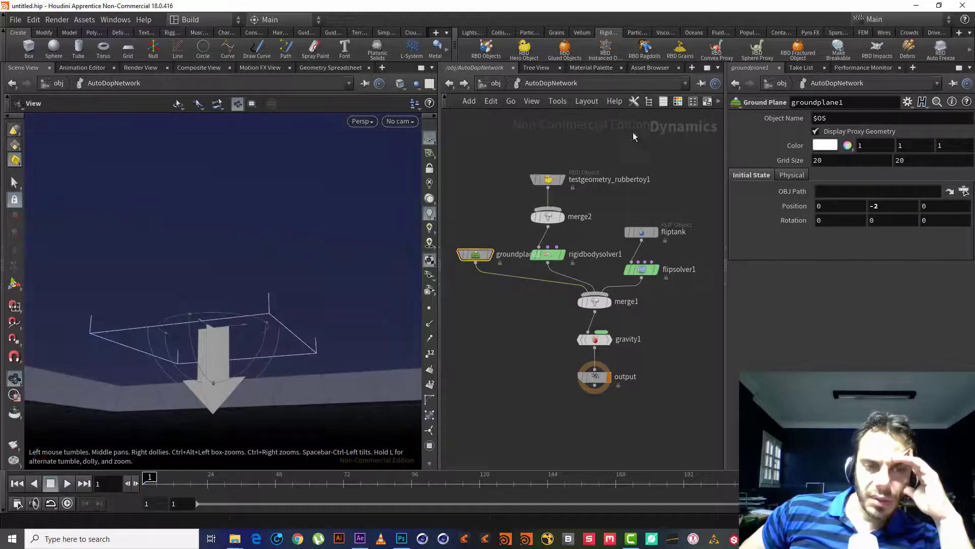
pyautogui.moveTo(877, 212); pyautogui.dragTo(836, 179, button='middle')
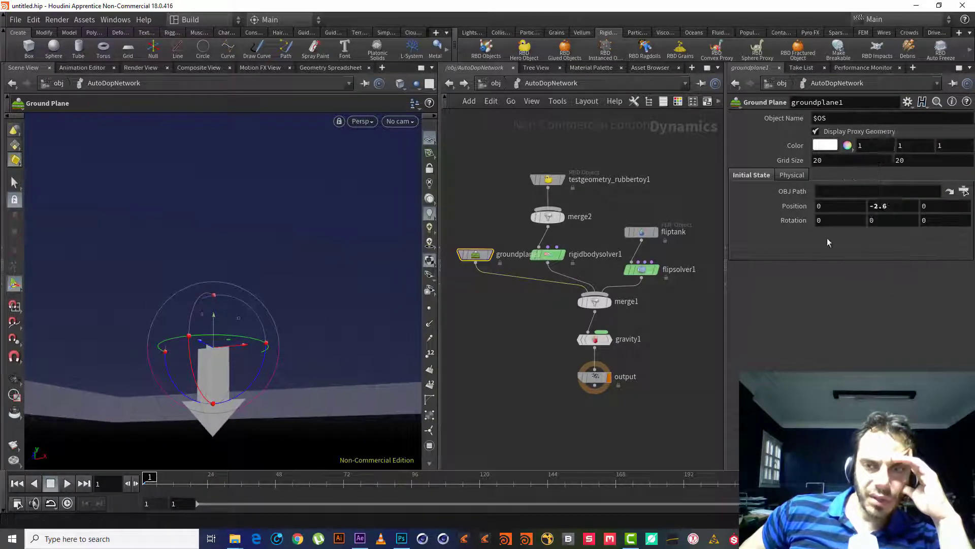
pyautogui.keyDown('alt'); pyautogui.moveTo(272, 250); pyautogui.dragTo(276, 300); pyautogui.keyUp('alt')
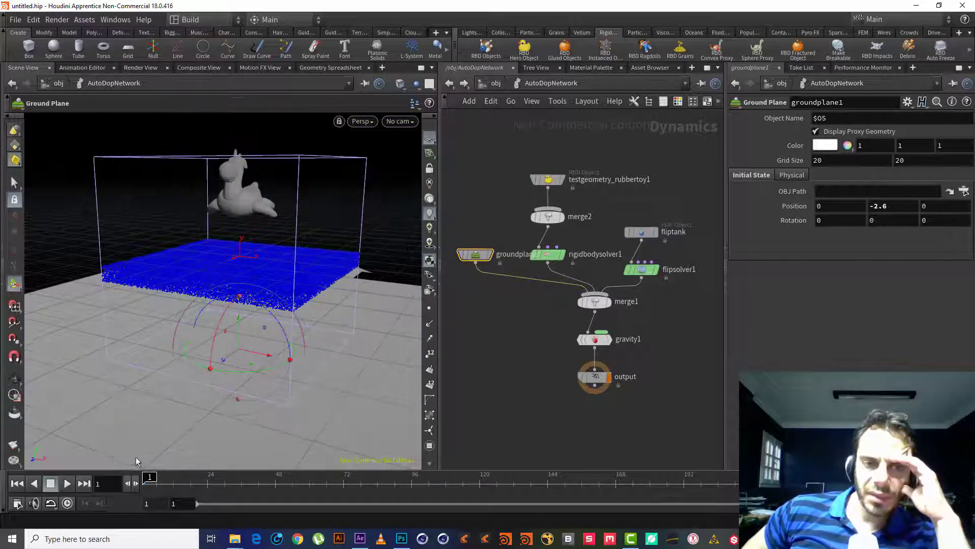
# Play the simulation with the ground plane, stop at frame 35 and inspect the toy up close under the fluid particles.
pyautogui.click(66, 486)
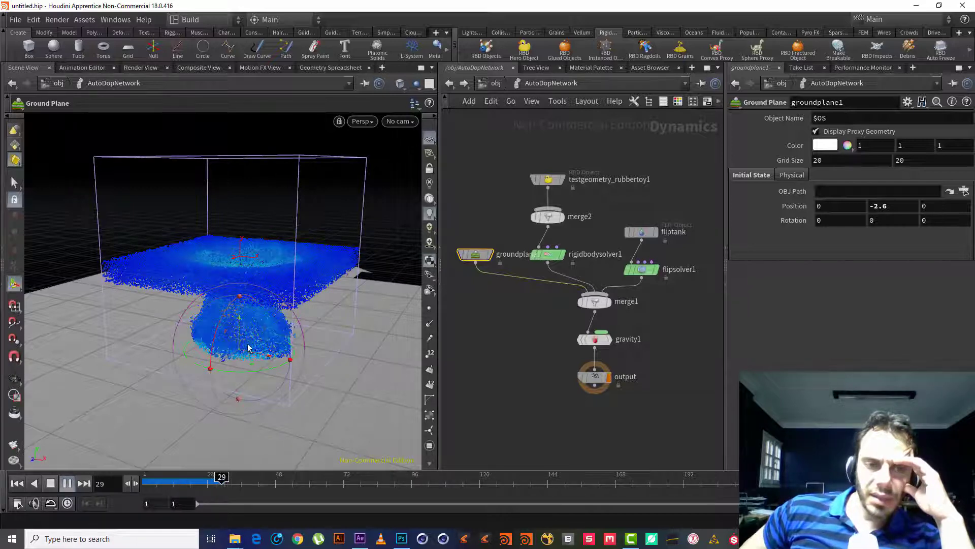
pyautogui.click(51, 484)
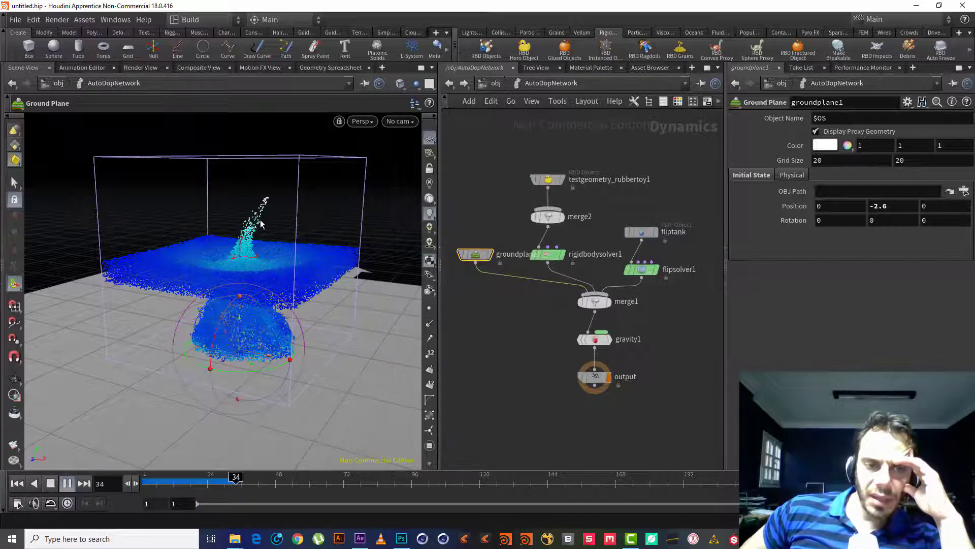
pyautogui.scroll(2, 307, 275)
pyautogui.keyDown('alt'); pyautogui.moveTo(307, 274); pyautogui.dragTo(262, 326); pyautogui.keyUp('alt')
pyautogui.press('Return')
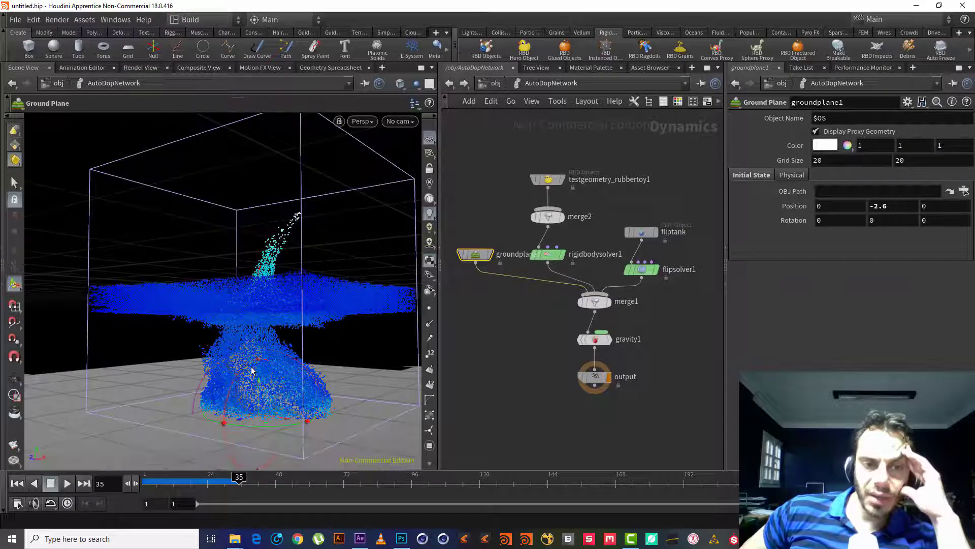
pyautogui.keyDown('alt'); pyautogui.moveTo(253, 370); pyautogui.dragTo(313, 370); pyautogui.keyUp('alt')
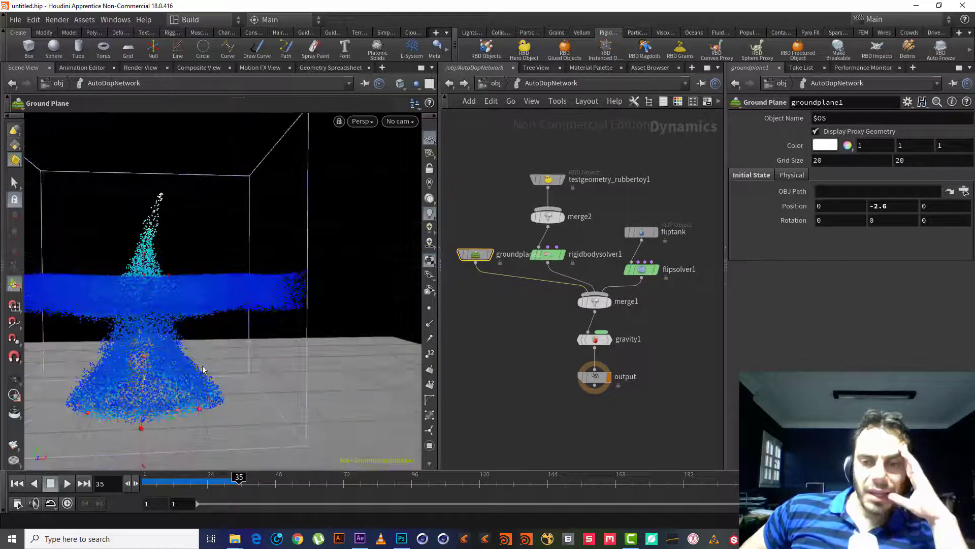
pyautogui.keyDown('alt'); pyautogui.moveTo(205, 371); pyautogui.dragTo(274, 314, button='middle'); pyautogui.keyUp('alt')
pyautogui.moveTo(274, 313); pyautogui.dragTo(102, 310)
pyautogui.keyDown('alt'); pyautogui.moveTo(102, 310); pyautogui.dragTo(81, 229, button='middle'); pyautogui.keyUp('alt')
pyautogui.keyDown('alt'); pyautogui.moveTo(103, 218); pyautogui.dragTo(68, 320); pyautogui.keyUp('alt')
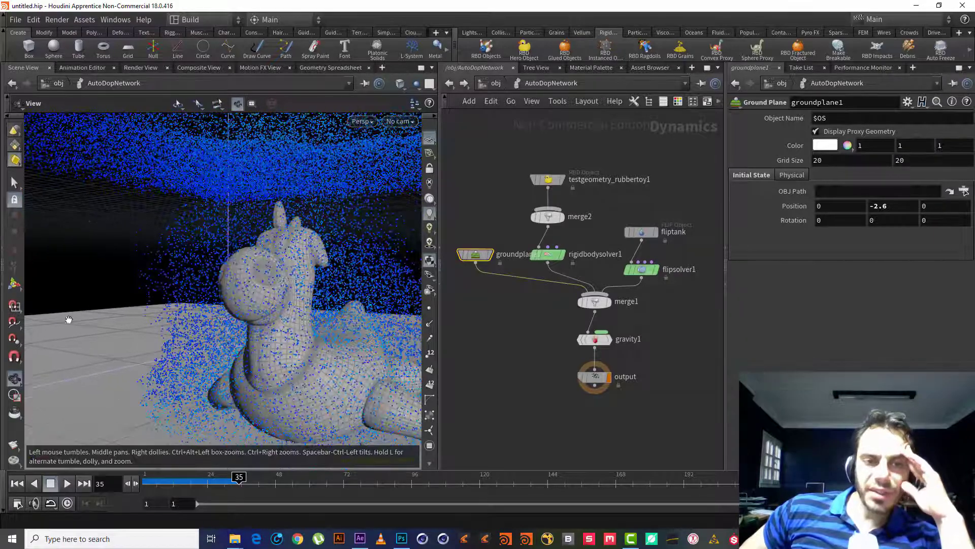
# Resume the simulation to about frame 46, then return to frame 1 with the whole tank in view.
pyautogui.click(63, 484)
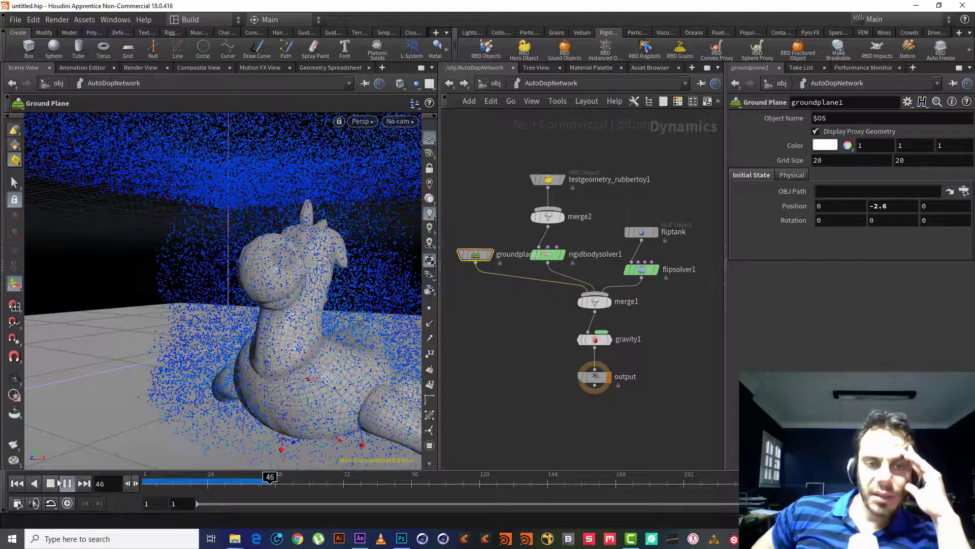
pyautogui.click(17, 483)
pyautogui.keyDown('alt'); pyautogui.moveTo(269, 240); pyautogui.dragTo(179, 249, button='right'); pyautogui.keyUp('alt')
pyautogui.keyDown('alt'); pyautogui.moveTo(267, 223); pyautogui.dragTo(214, 261, button='right'); pyautogui.keyUp('alt')
pyautogui.keyDown('alt'); pyautogui.moveTo(253, 241); pyautogui.dragTo(221, 297, button='middle'); pyautogui.keyUp('alt')
pyautogui.moveTo(222, 297)
pyautogui.mouseDown()
pyautogui.moveTo(105, 362)
pyautogui.moveTo(142, 355)
pyautogui.moveTo(174, 305)
pyautogui.moveTo(236, 301)
pyautogui.mouseUp()
pyautogui.press('Return')
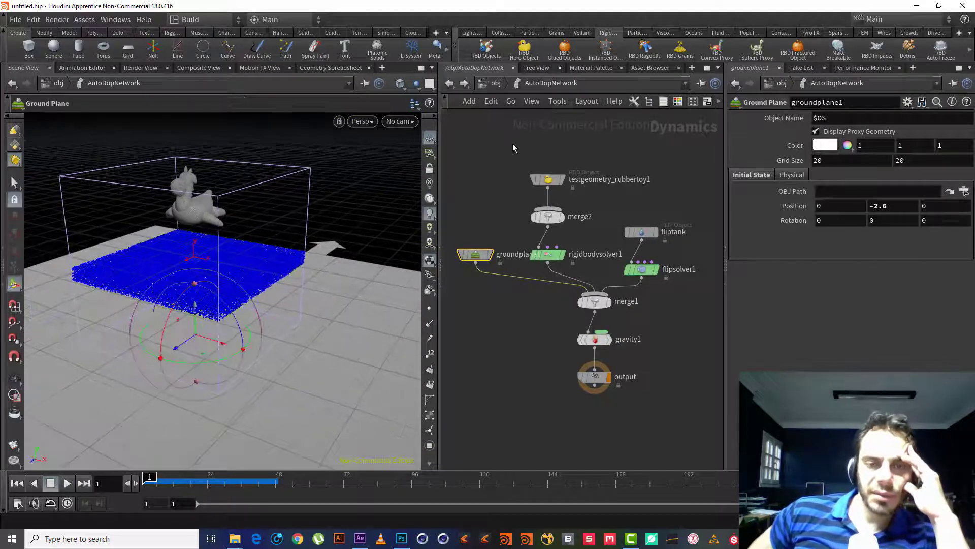
# Show the particle fluid tools.
pyautogui.click(635, 33)
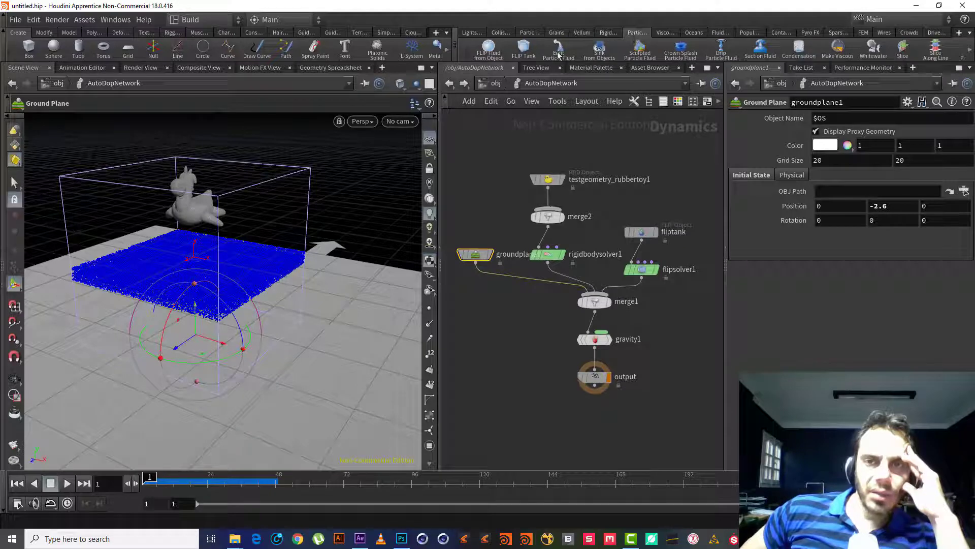